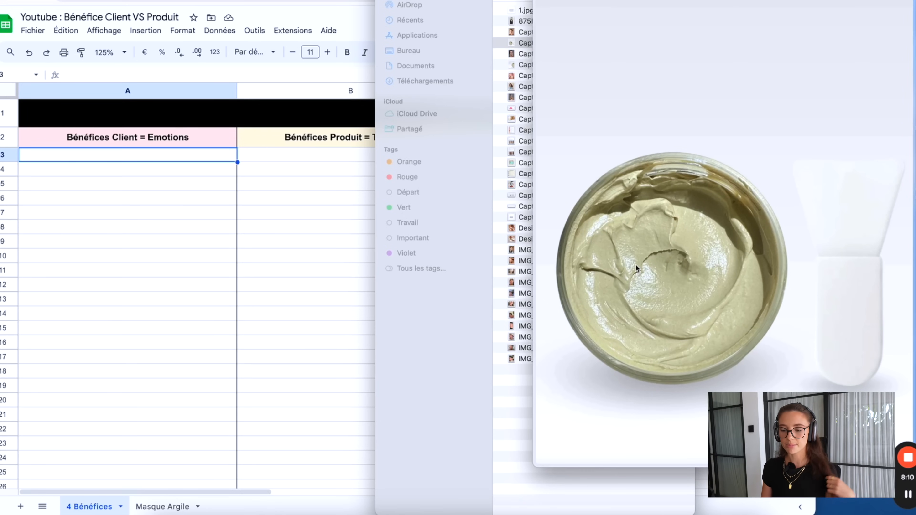
Browse the previewed skincare reference images one after another and examine their benefit claims and before/after comparisons
{"action": "key", "text": "Up"}
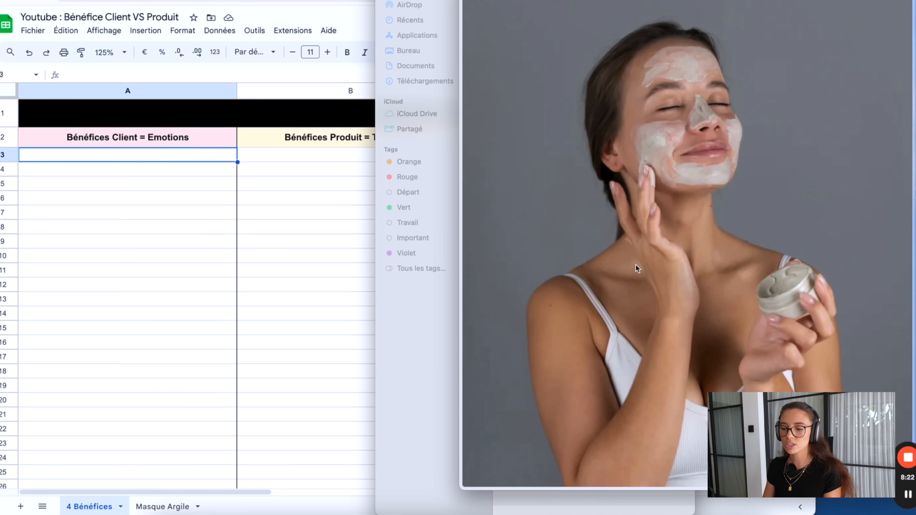
{"action": "key", "text": "Up"}
{"action": "key", "text": "Up"}
{"action": "key", "text": "Up"}
{"action": "key", "text": "Up"}
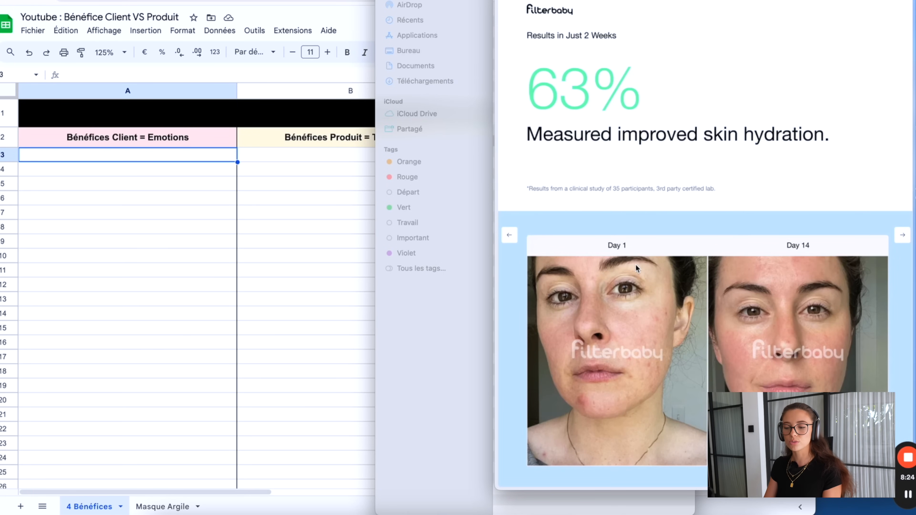
{"action": "key", "text": "Up"}
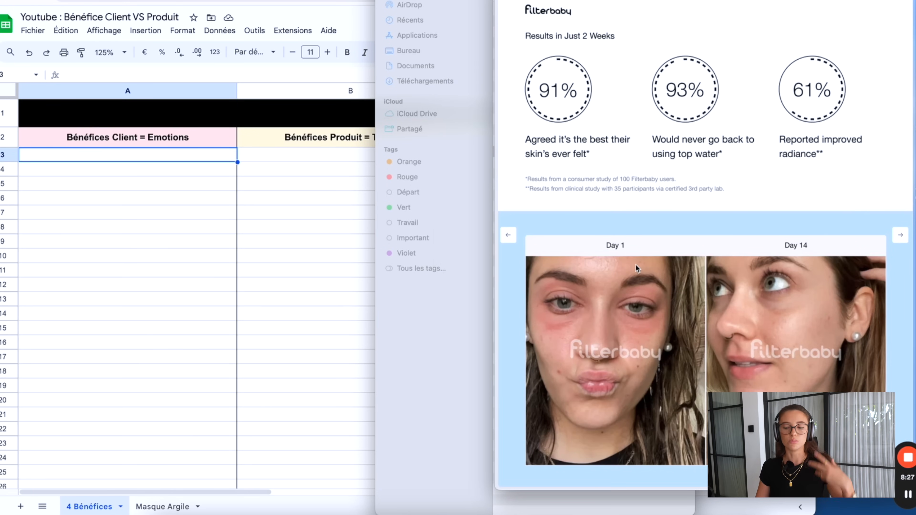
{"action": "key", "text": "Up"}
{"action": "key", "text": "Up"}
{"action": "key", "text": "Up"}
{"action": "key", "text": "Up"}
{"action": "key", "text": "Up"}
{"action": "key", "text": "Up"}
{"action": "key", "text": "Up"}
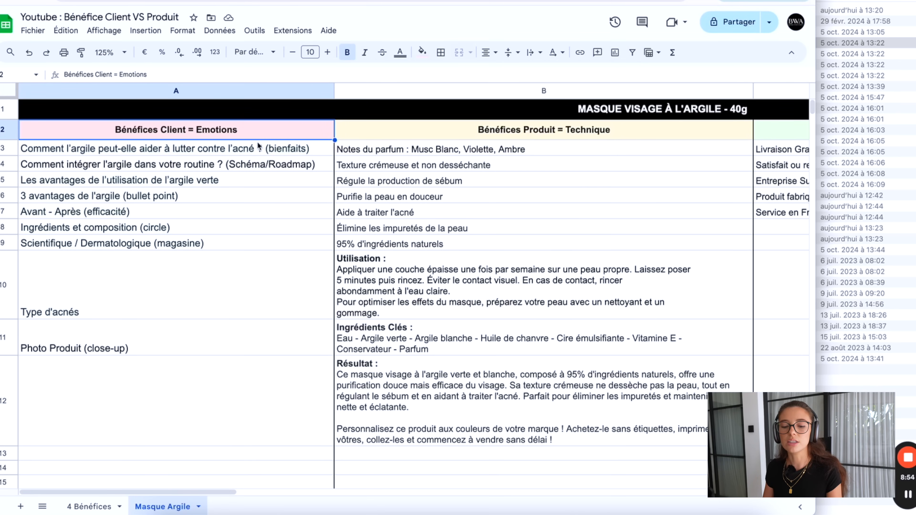
Examine the entries under Bénéfices Client = Emotions in the Masque Argile sheet, from the acne question to the scientific/dermatological angle
{"action": "left_click", "coordinate": [236, 188]}
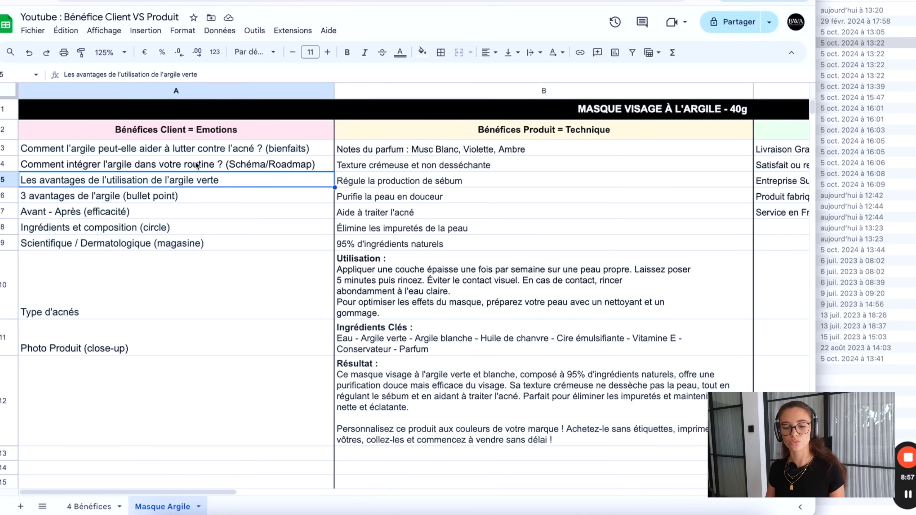
{"action": "left_click", "coordinate": [232, 150]}
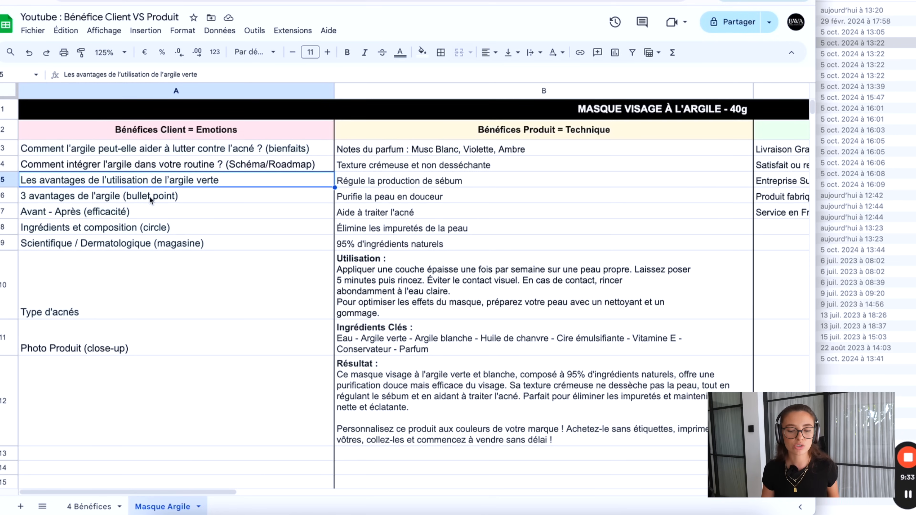
{"action": "scroll", "coordinate": [150, 196], "scroll_direction": "down", "scroll_amount": 1}
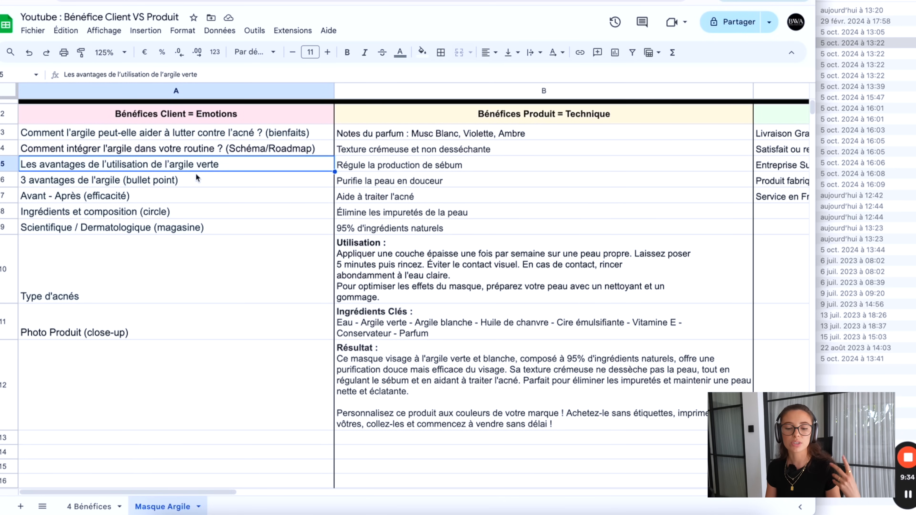
{"action": "scroll", "coordinate": [191, 162], "scroll_direction": "down", "scroll_amount": 1}
{"action": "left_click", "coordinate": [187, 156]}
{"action": "scroll", "coordinate": [116, 180], "scroll_direction": "up", "scroll_amount": 2}
{"action": "scroll", "coordinate": [98, 202], "scroll_direction": "down", "scroll_amount": 2}
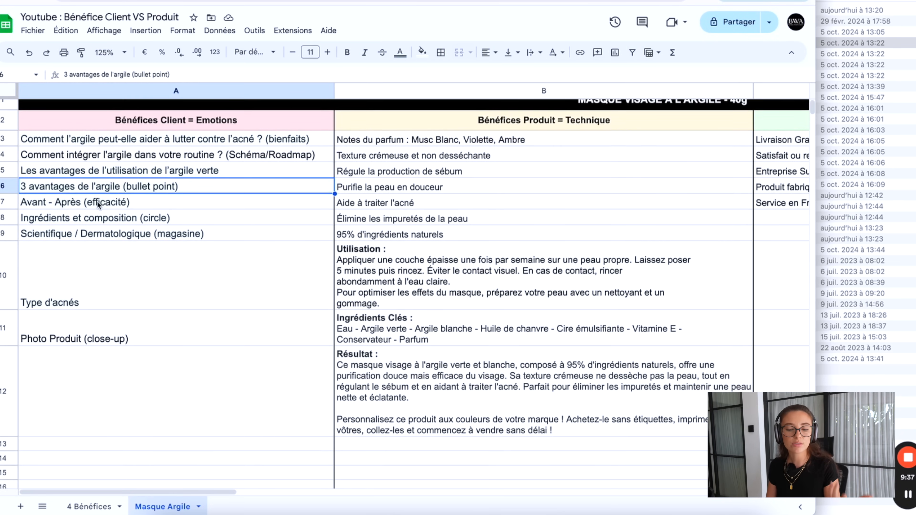
{"action": "left_click", "coordinate": [150, 186]}
{"action": "scroll", "coordinate": [149, 182], "scroll_direction": "up", "scroll_amount": 1}
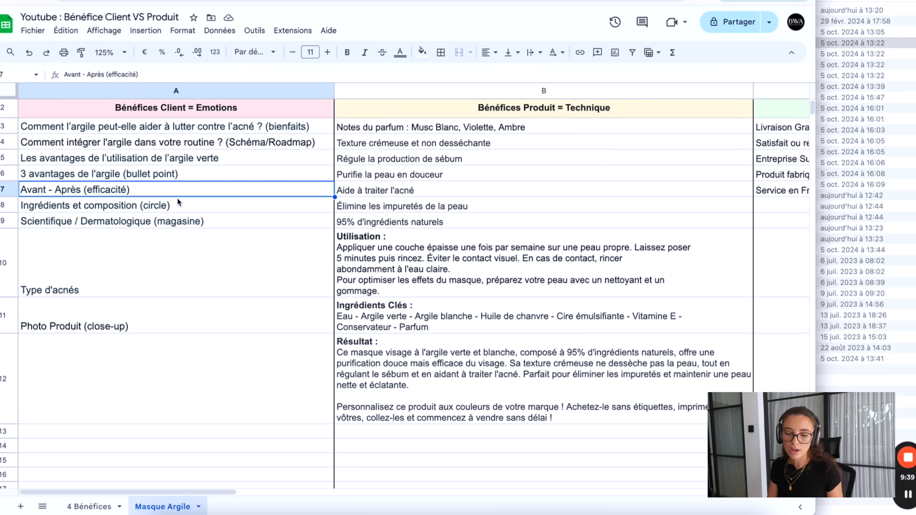
{"action": "left_click", "coordinate": [178, 199]}
{"action": "scroll", "coordinate": [177, 221], "scroll_direction": "down", "scroll_amount": 2}
{"action": "left_click", "coordinate": [181, 168]}
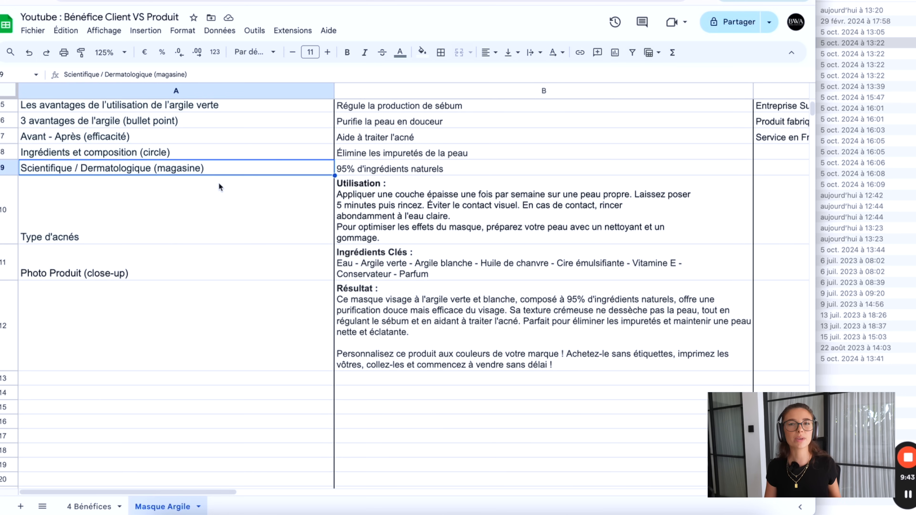
{"action": "scroll", "coordinate": [262, 106], "scroll_direction": "up", "scroll_amount": 1}
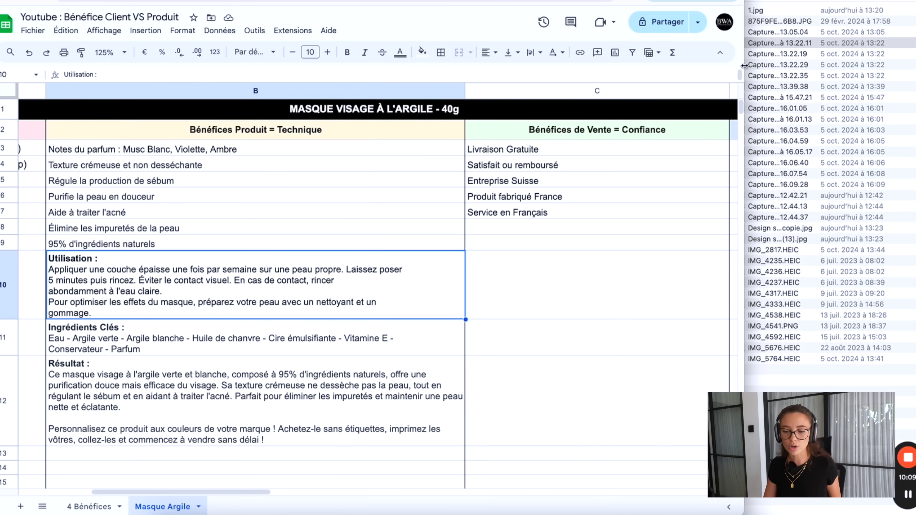
Move the five benefits in B4:B8, from Texture crémeuse to Élimine les impuretés, into the client benefits column starting at A12
{"action": "scroll", "coordinate": [438, 304], "scroll_direction": "left", "scroll_amount": 2}
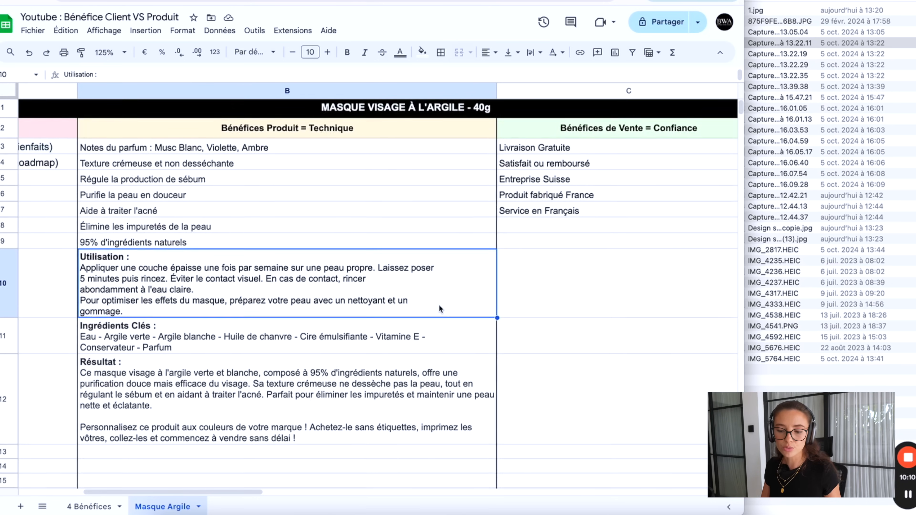
{"action": "scroll", "coordinate": [439, 304], "scroll_direction": "right", "scroll_amount": 4}
{"action": "left_click", "coordinate": [290, 159]}
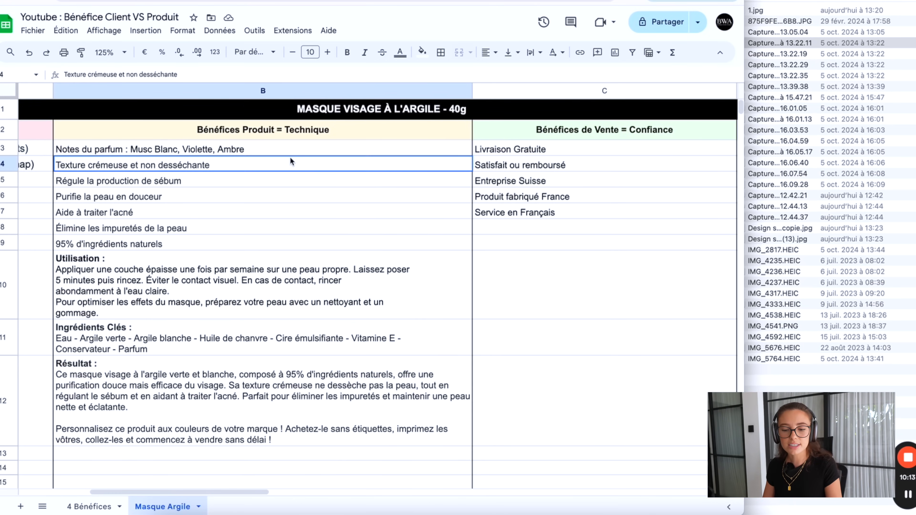
{"action": "left_click", "coordinate": [338, 151]}
{"action": "scroll", "coordinate": [337, 151], "scroll_direction": "right", "scroll_amount": 1}
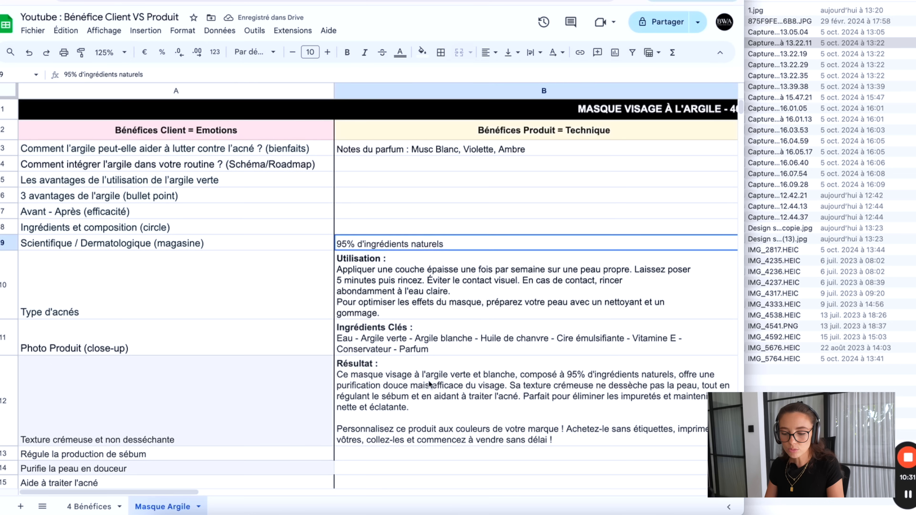
Move the ingredient percentage, Utilisation, Ingrédients Clés and Résultat cells from B9:B12 up to B4:B7, directly under the perfume notes
{"action": "left_click_drag", "start_coordinate": [427, 242], "coordinate": [423, 374]}
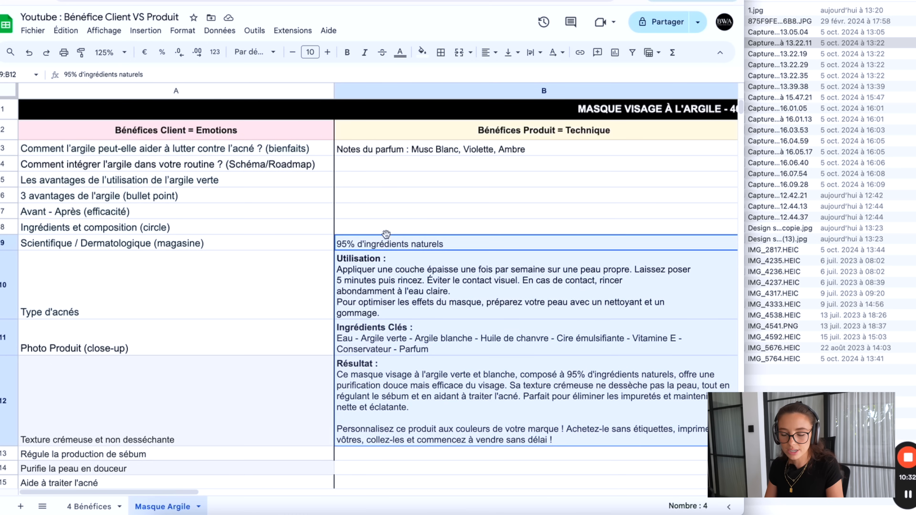
{"action": "left_click_drag", "start_coordinate": [386, 234], "coordinate": [389, 165]}
{"action": "left_click", "coordinate": [385, 248]}
{"action": "left_click", "coordinate": [391, 224]}
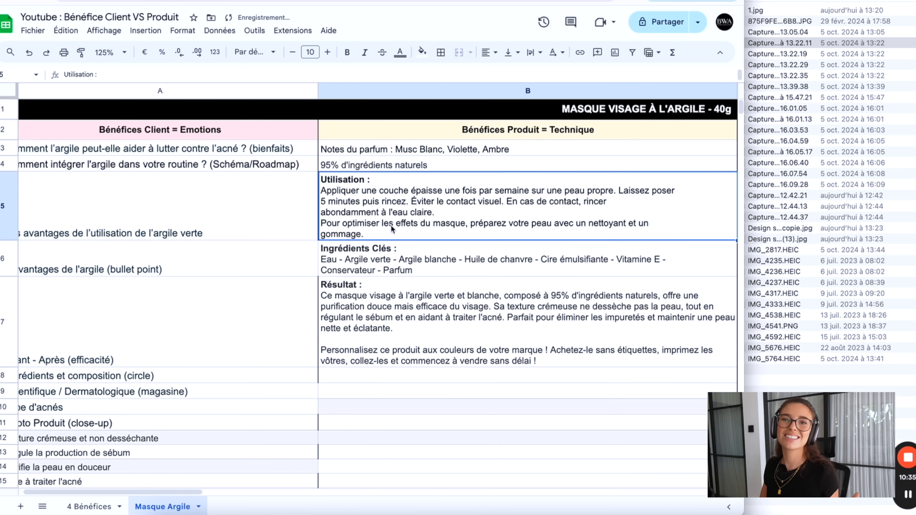
Review the usage, key ingredients and result texts in column B, plus the trust arguments listed under Bénéfices de Vente
{"action": "scroll", "coordinate": [390, 225], "scroll_direction": "right", "scroll_amount": 2}
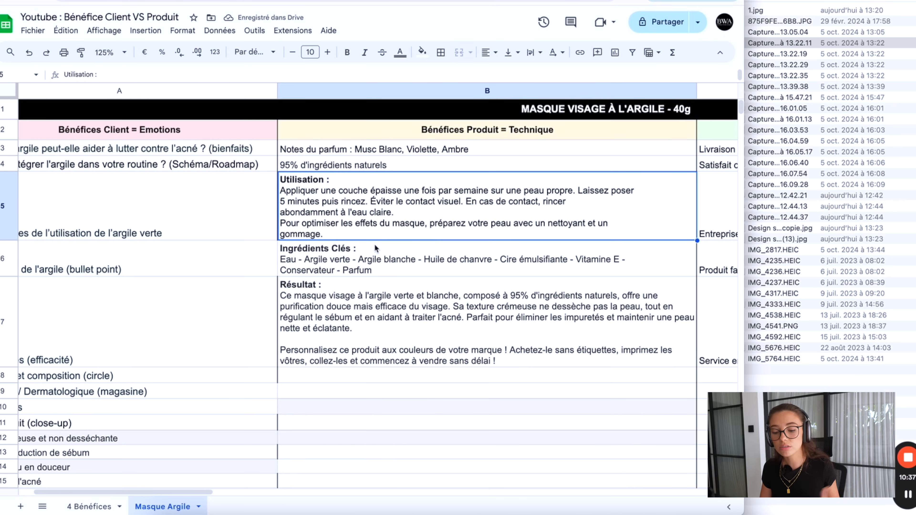
{"action": "left_click", "coordinate": [375, 244]}
{"action": "left_click", "coordinate": [381, 292]}
{"action": "scroll", "coordinate": [381, 292], "scroll_direction": "right", "scroll_amount": 6}
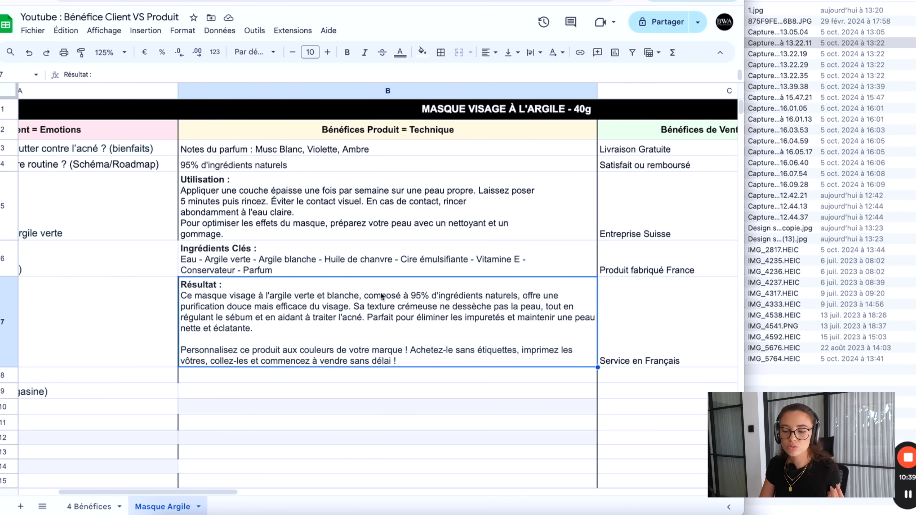
{"action": "left_click", "coordinate": [354, 156]}
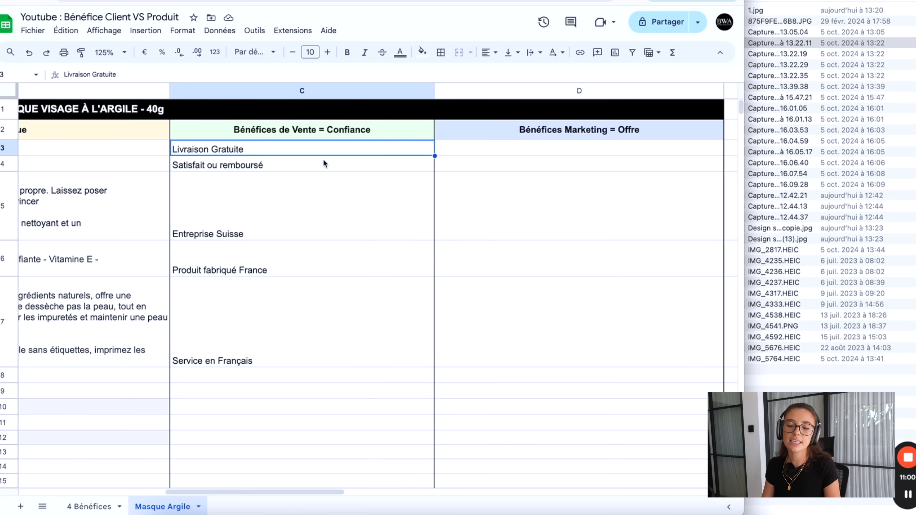
{"action": "key", "text": "Down"}
{"action": "key", "text": "Up"}
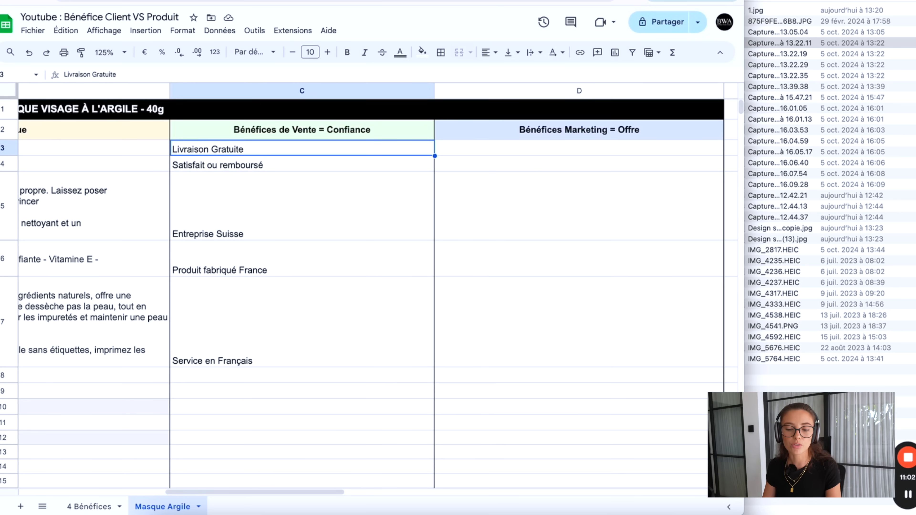
{"action": "scroll", "coordinate": [329, 187], "scroll_direction": "left", "scroll_amount": 1}
{"action": "left_click", "coordinate": [317, 167]}
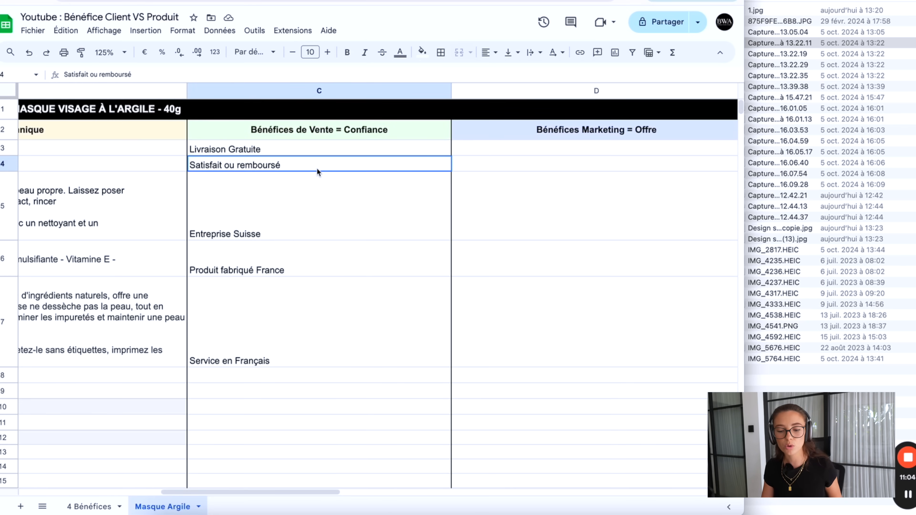
{"action": "left_click", "coordinate": [328, 235]}
{"action": "double_click", "coordinate": [328, 234]}
{"action": "left_click", "coordinate": [346, 290]}
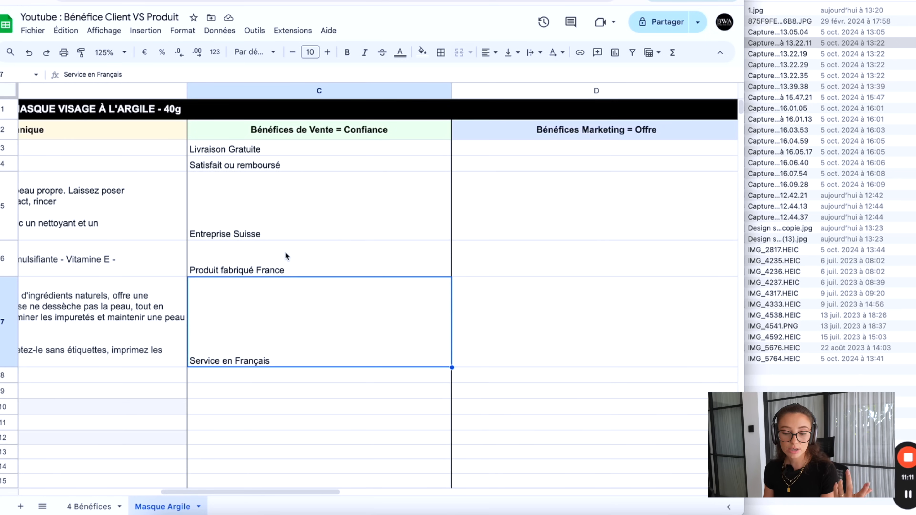
{"action": "left_click", "coordinate": [286, 255]}
Add Formule 100% Vegan in C8 and Non testé sur les animaux in C9 of the sales benefits column
{"action": "scroll", "coordinate": [299, 354], "scroll_direction": "down", "scroll_amount": 1}
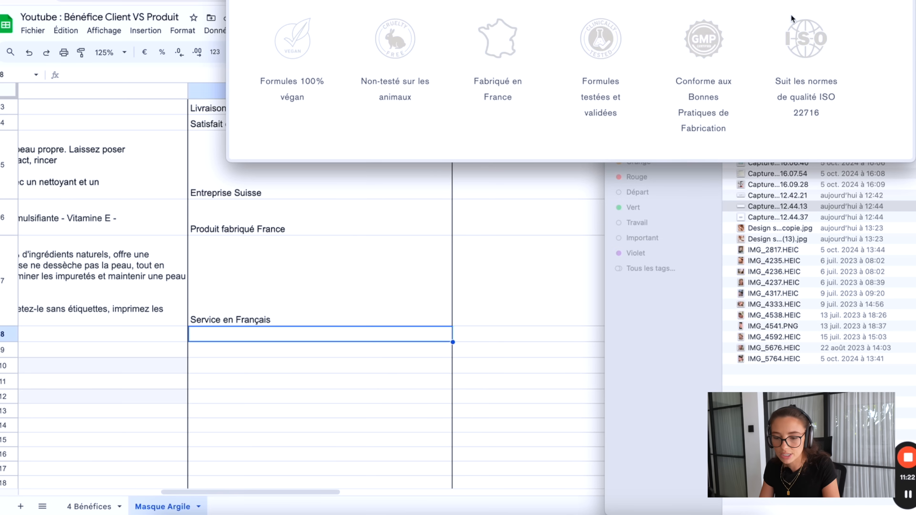
{"action": "type", "text": "Formule 10"}
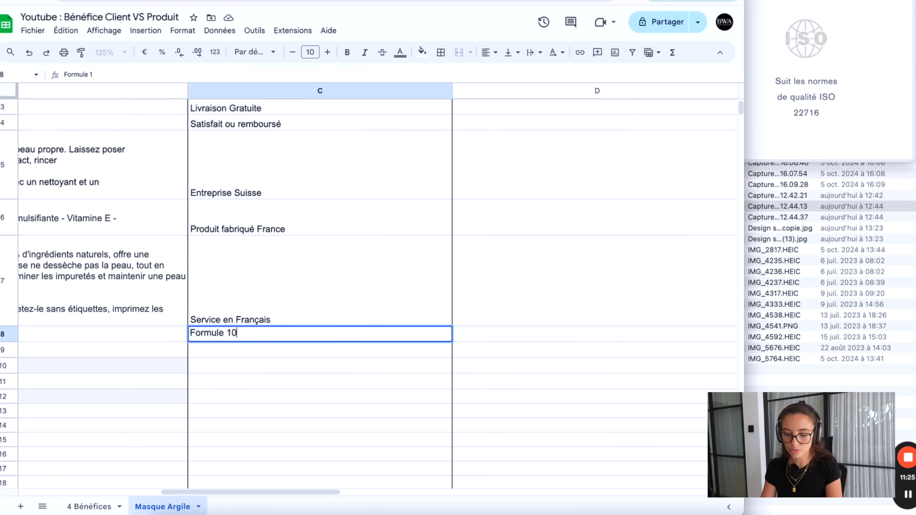
{"action": "type", "text": "0% Vega"}
{"action": "type", "text": "n"}
{"action": "key", "text": "Return"}
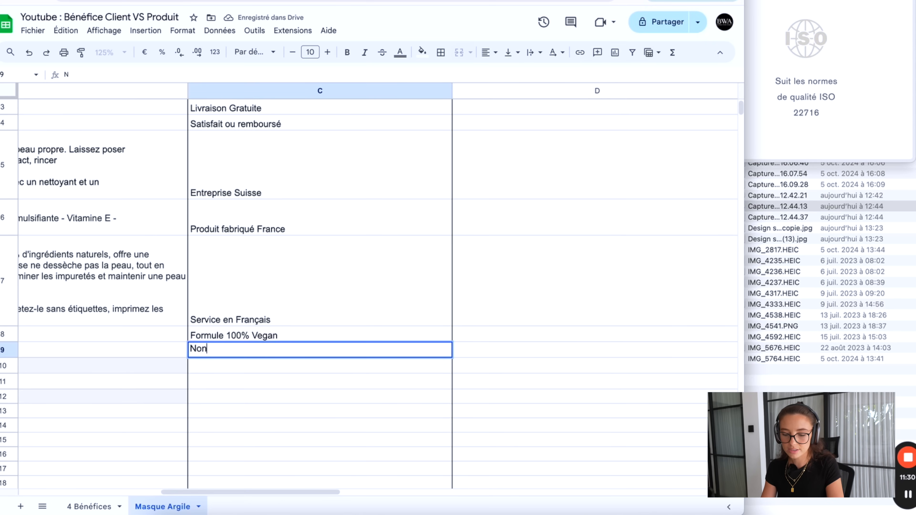
{"action": "type", "text": "Non testé sur les ani"}
{"action": "type", "text": "maux"}
{"action": "key", "text": "Return"}
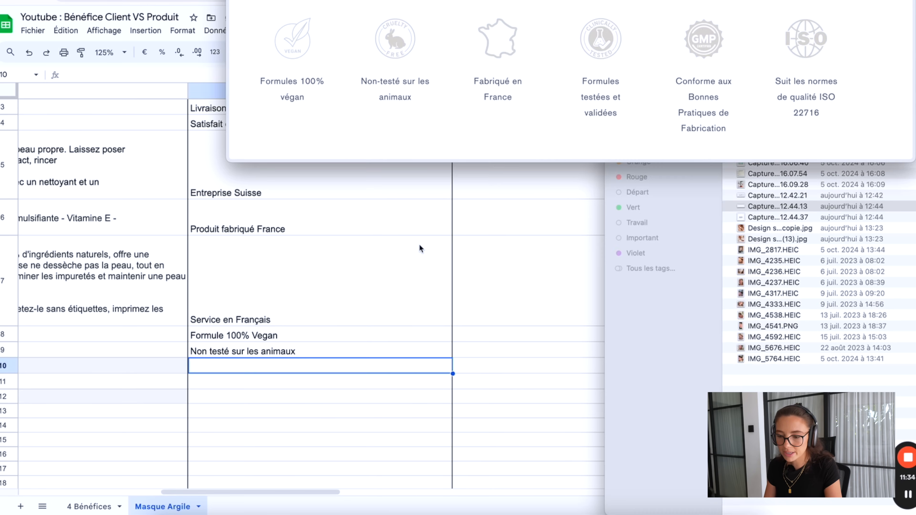
Fill C10 to C12 with Formules testées et validées, Conforme aux bonnes pratiques de fabrication and Qualité ISO 22716
{"action": "type", "text": "Formules te"}
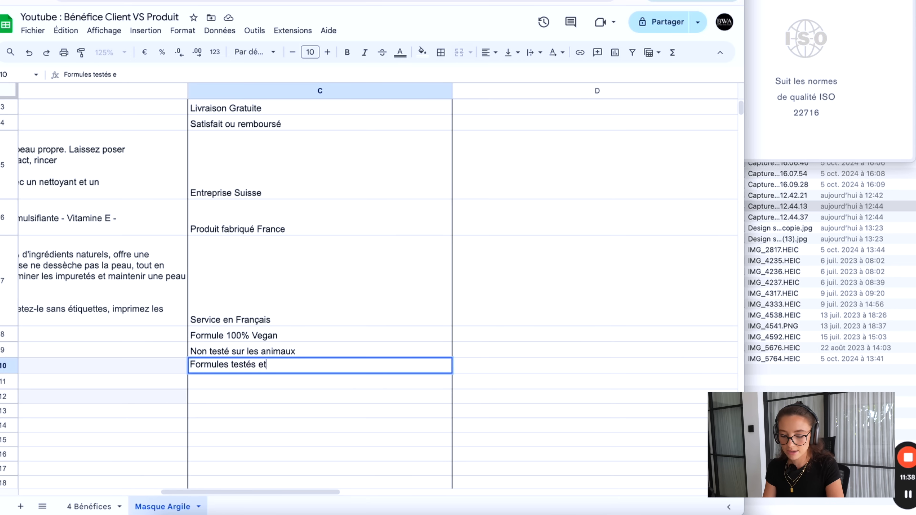
{"action": "type", "text": "stées et validées"}
{"action": "key", "text": "Return"}
{"action": "type", "text": "Conforme au"}
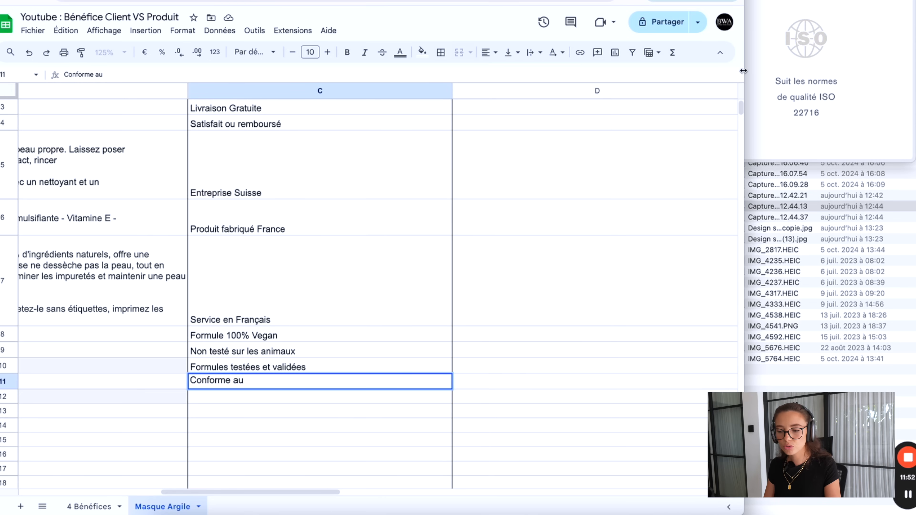
{"action": "left_click_drag", "start_coordinate": [743, 70], "coordinate": [595, 71]}
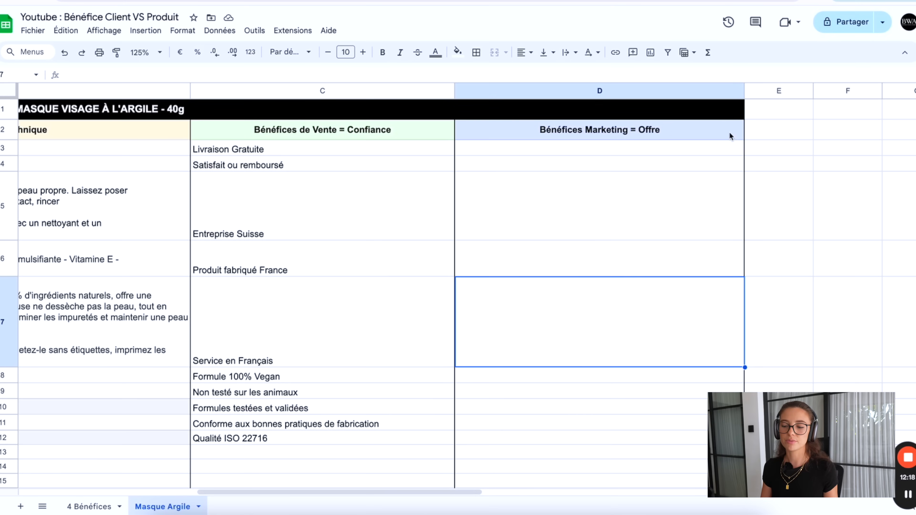
Check the Bénéfices Marketing = Offre column, and examine the Masque Argile product and shipping costs in the Marges Produits + Offre spreadsheet
{"action": "left_click", "coordinate": [709, 130]}
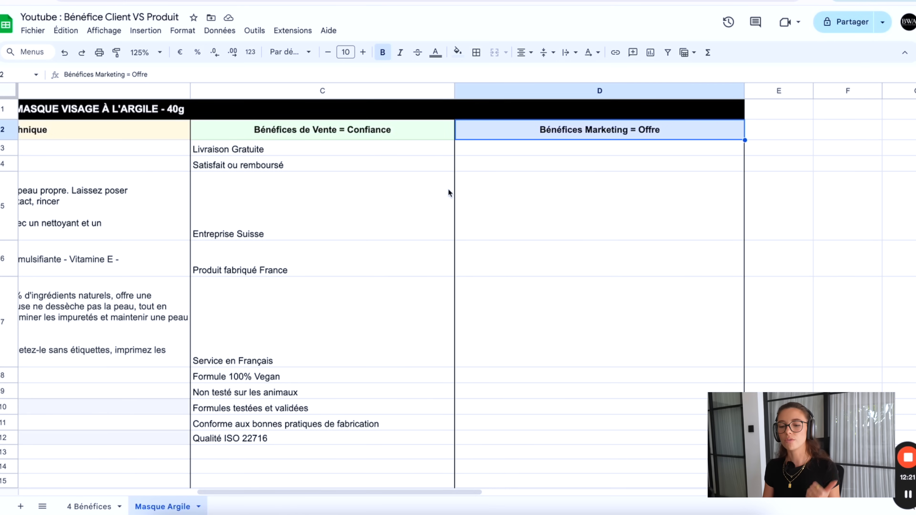
{"action": "scroll", "coordinate": [441, 205], "scroll_direction": "left", "scroll_amount": 1}
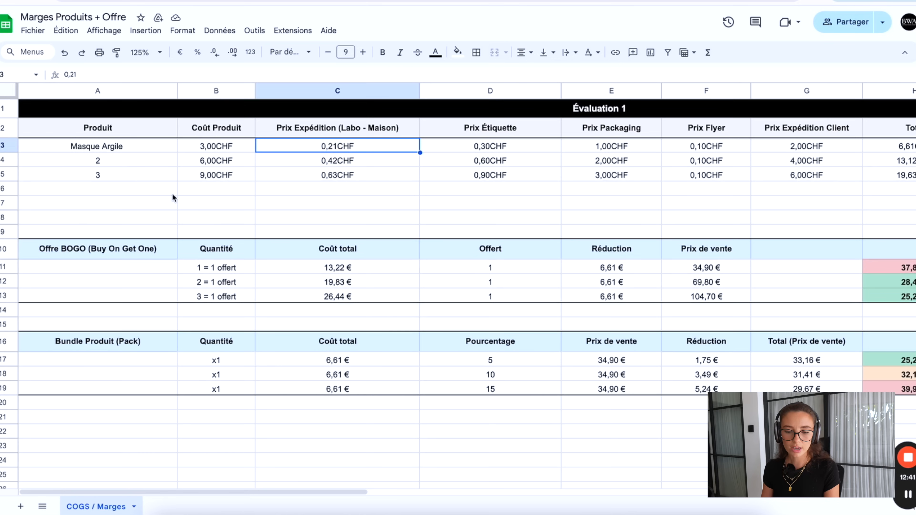
{"action": "left_click", "coordinate": [133, 141]}
{"action": "left_click", "coordinate": [126, 129]}
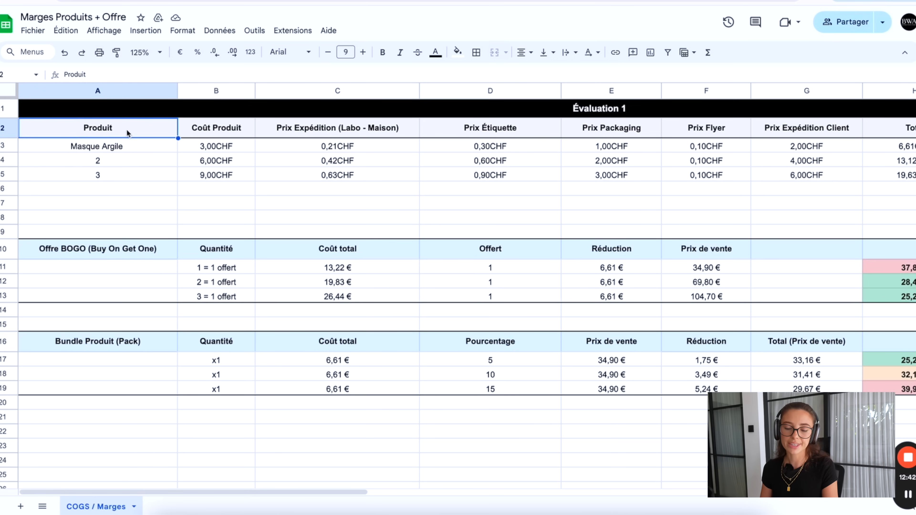
{"action": "left_click", "coordinate": [131, 150]}
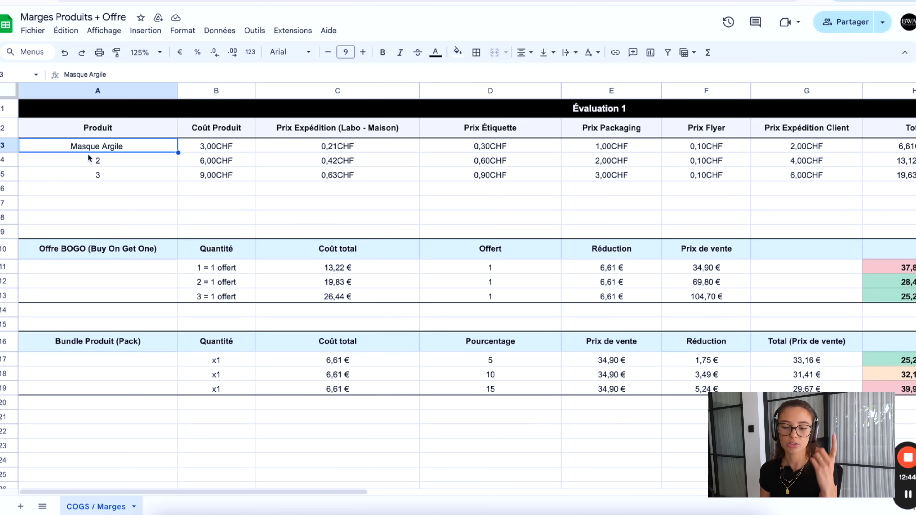
{"action": "left_click", "coordinate": [219, 151]}
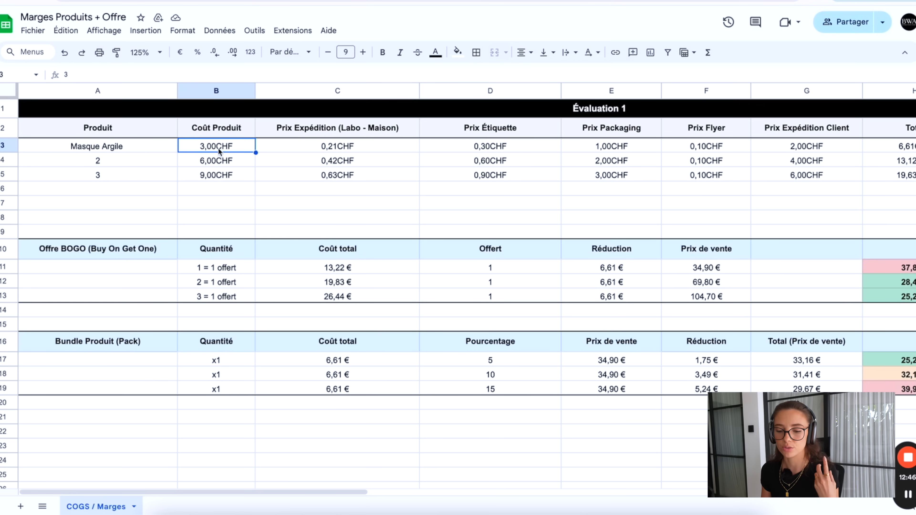
{"action": "left_click", "coordinate": [358, 150]}
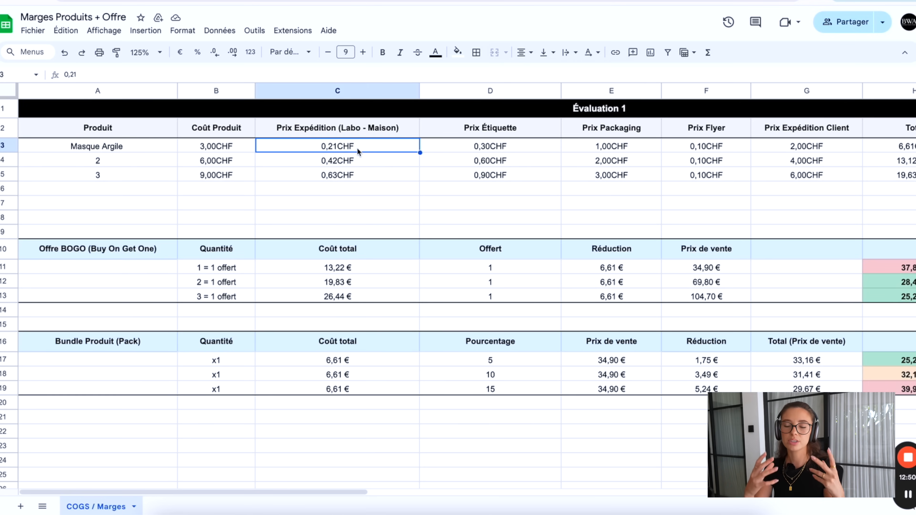
Lower the Masque Argile's Prix Étiquette in D3 to 0,10 CHF and finally to 0,05 CHF
{"action": "left_click", "coordinate": [509, 149]}
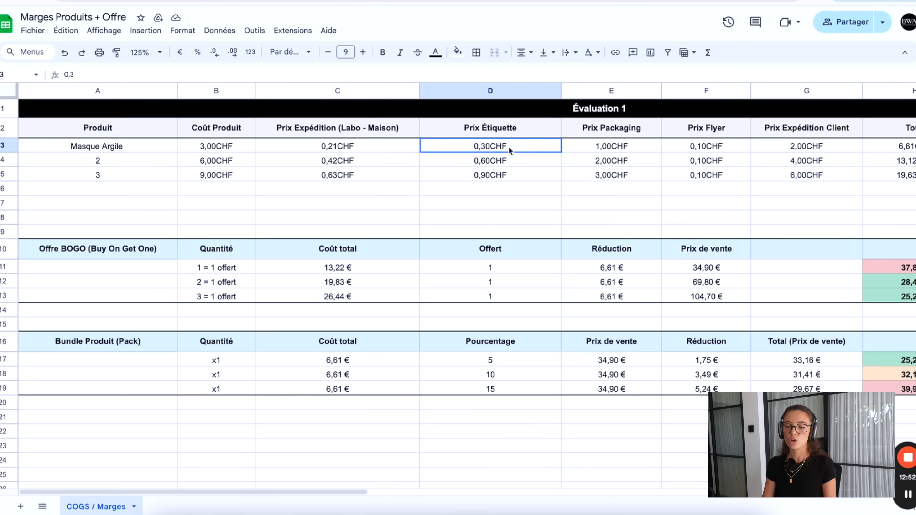
{"action": "type", "text": "0,1"}
{"action": "key", "text": "Return"}
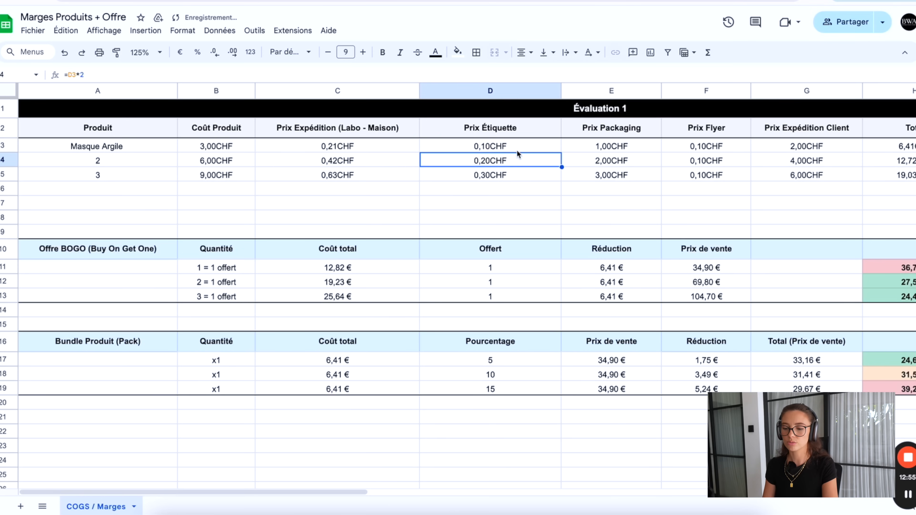
{"action": "left_click", "coordinate": [518, 151]}
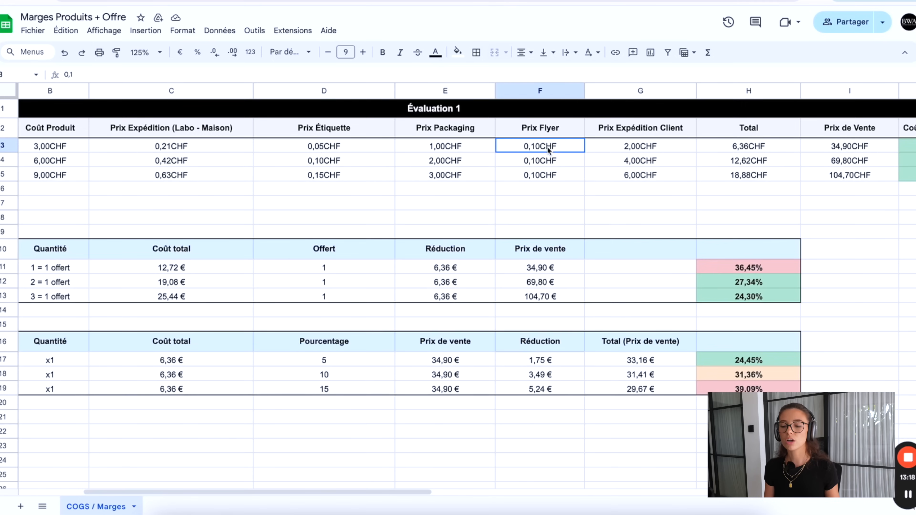
Review the Masque Argile's flyer, client shipping and total costs, and rename the header in H2 as Coût Total
{"action": "scroll", "coordinate": [548, 150], "scroll_direction": "right", "scroll_amount": 2}
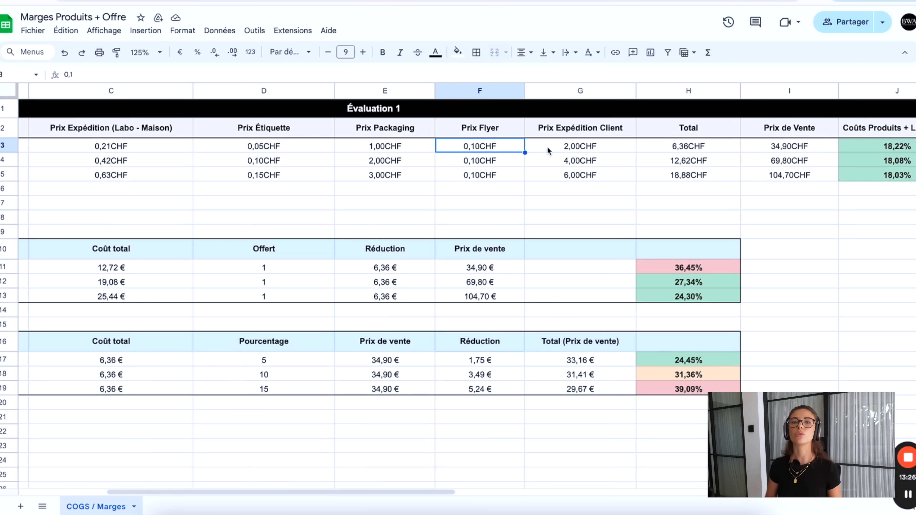
{"action": "left_click", "coordinate": [547, 147]}
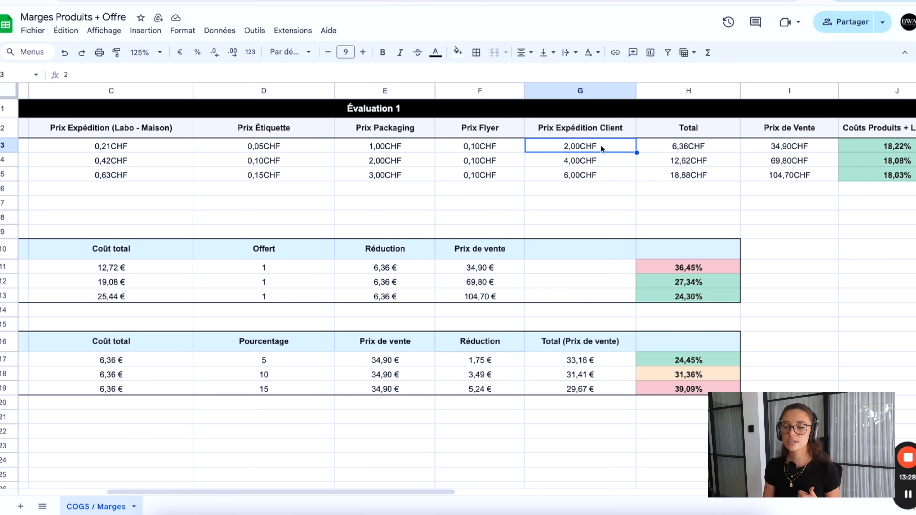
{"action": "scroll", "coordinate": [601, 146], "scroll_direction": "right", "scroll_amount": 2}
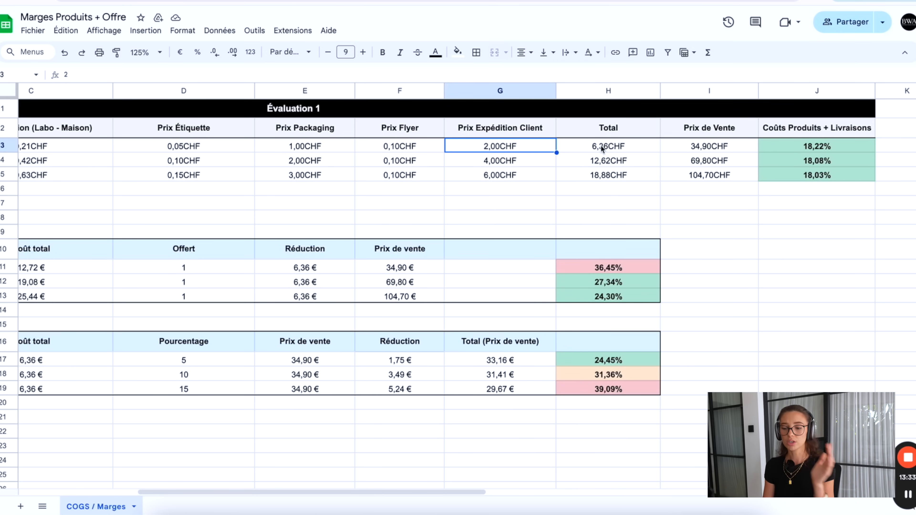
{"action": "left_click", "coordinate": [600, 146]}
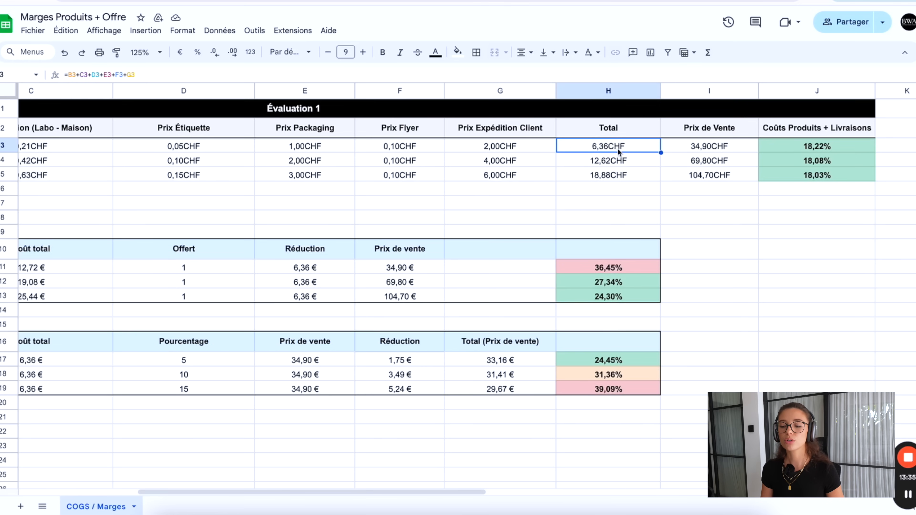
{"action": "left_click", "coordinate": [619, 128]}
{"action": "double_click", "coordinate": [593, 125]}
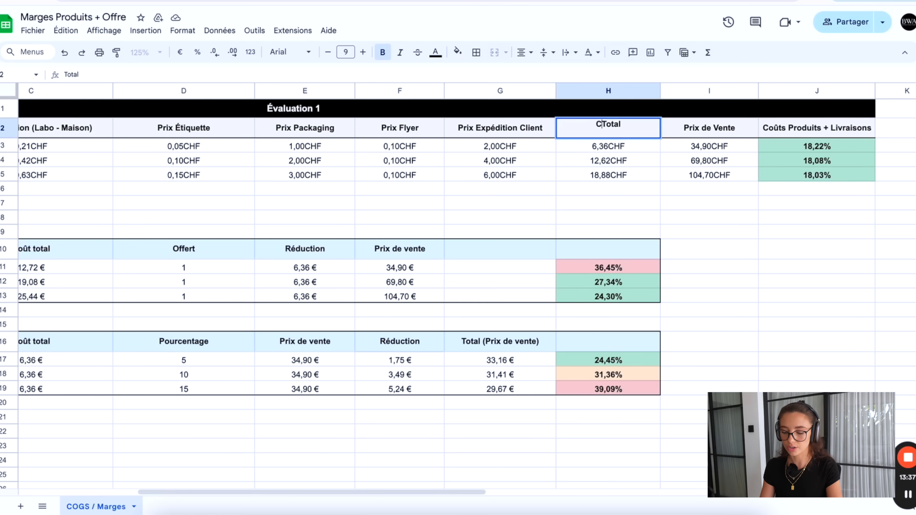
{"action": "left_click", "coordinate": [263, 206]}
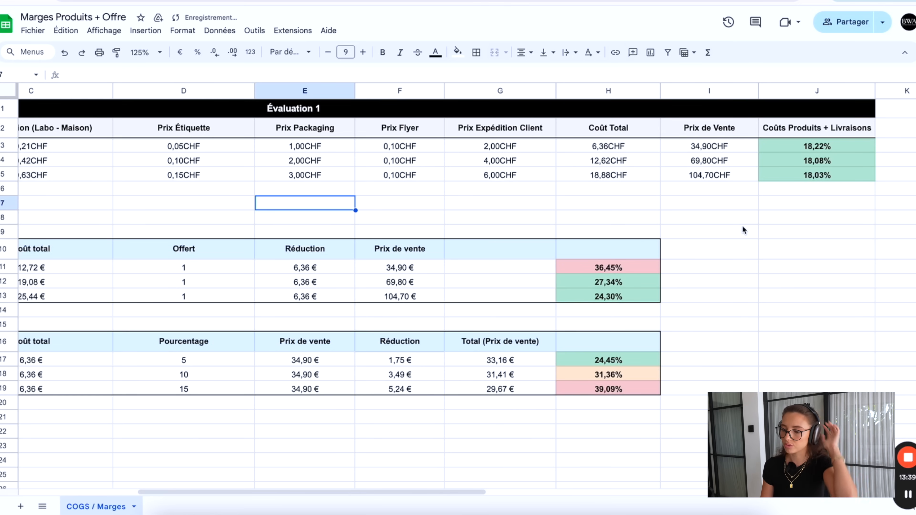
Set the Masque Argile's Prix de Vente in I3 to 29,90 CHF and examine its Coûts Produits + Livraisons ratio
{"action": "left_click", "coordinate": [716, 150]}
{"action": "scroll", "coordinate": [716, 151], "scroll_direction": "right", "scroll_amount": 2}
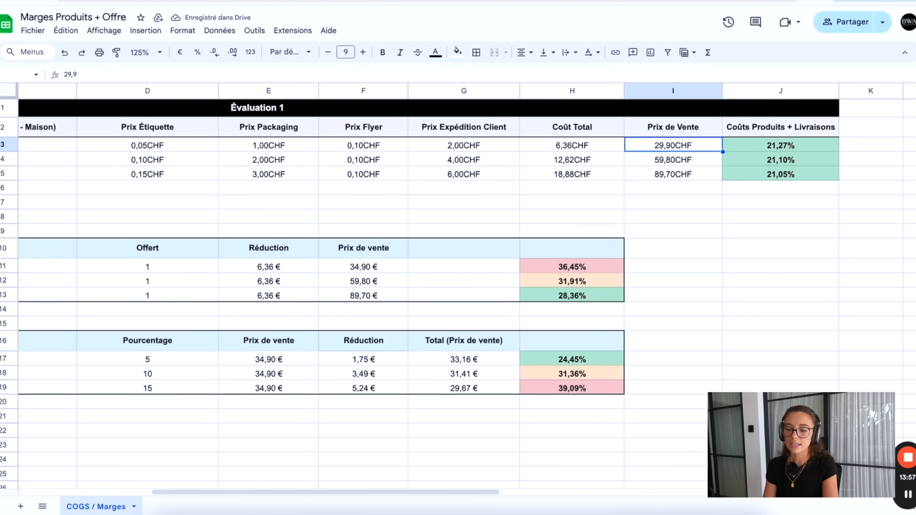
{"action": "left_click", "coordinate": [781, 145]}
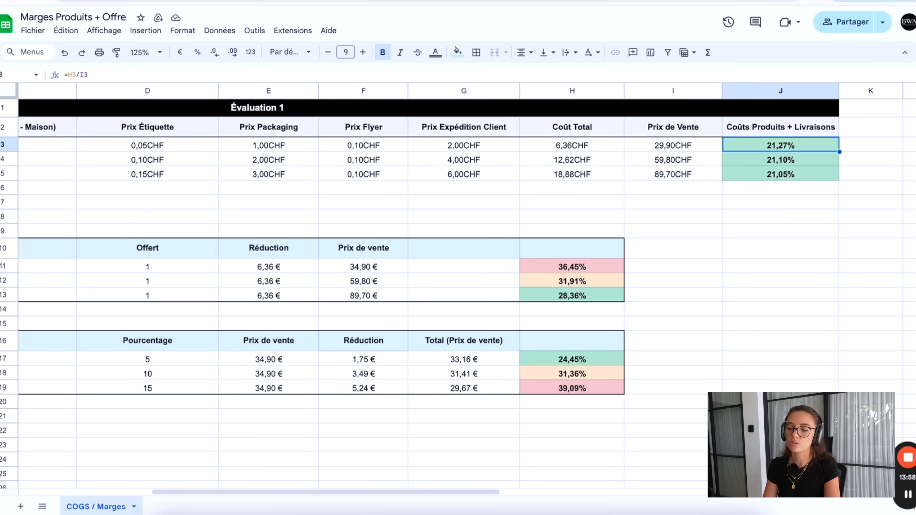
{"action": "key", "text": "Up"}
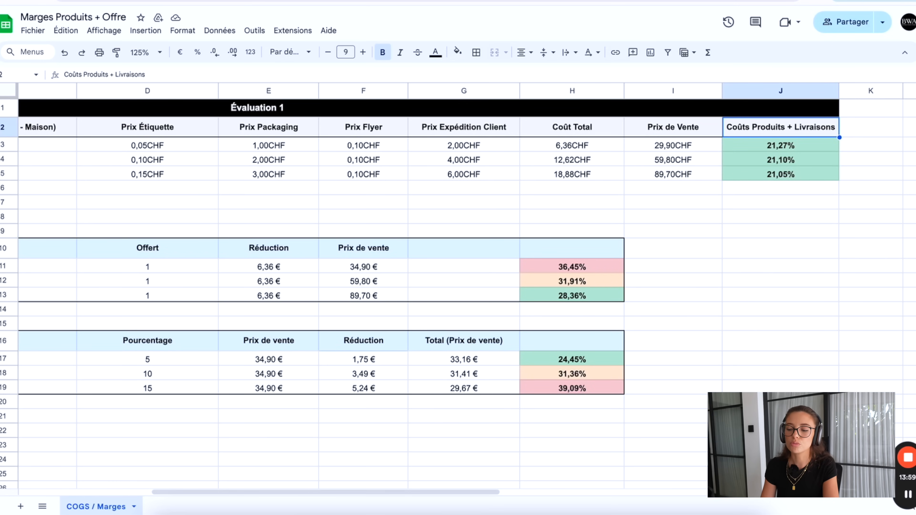
{"action": "key", "text": "Down"}
{"action": "key", "text": "Down"}
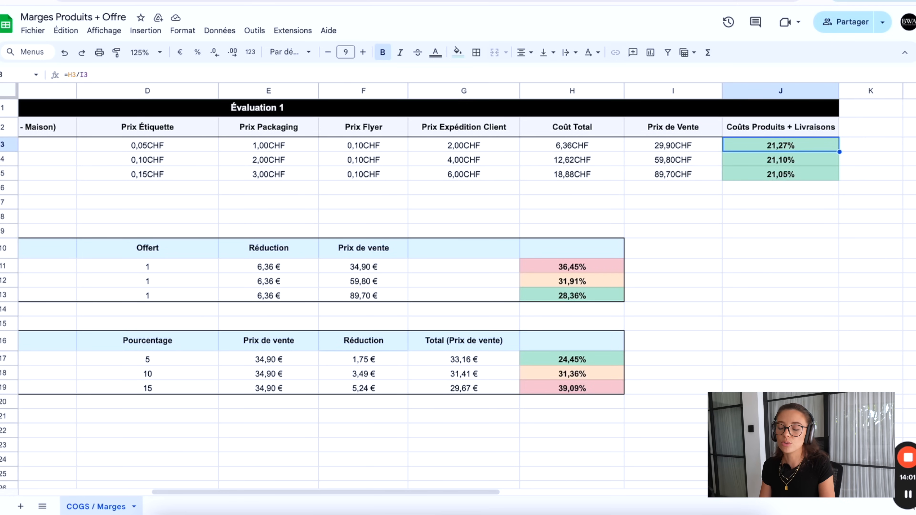
Try Masque Argile selling prices of 24,90 and 19,90 CHF in I3
{"action": "left_click", "coordinate": [670, 233]}
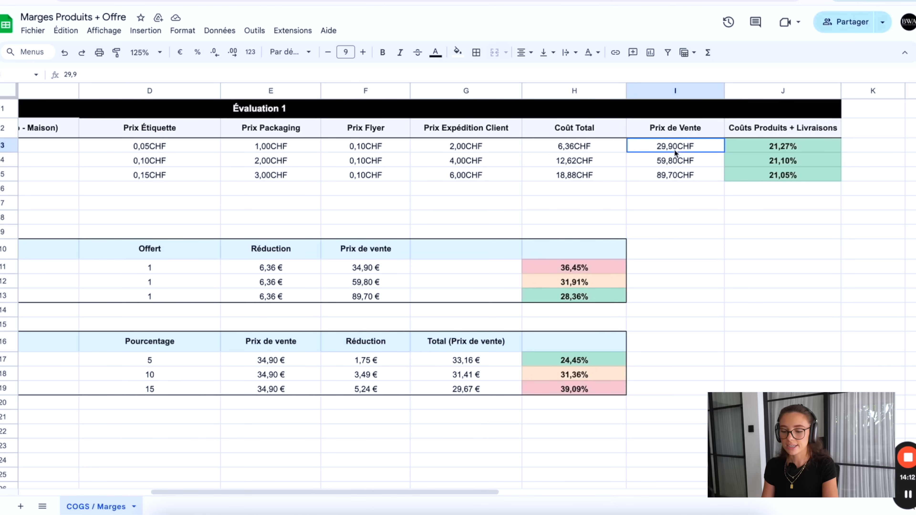
{"action": "type", "text": "24,90"}
{"action": "key", "text": "Return"}
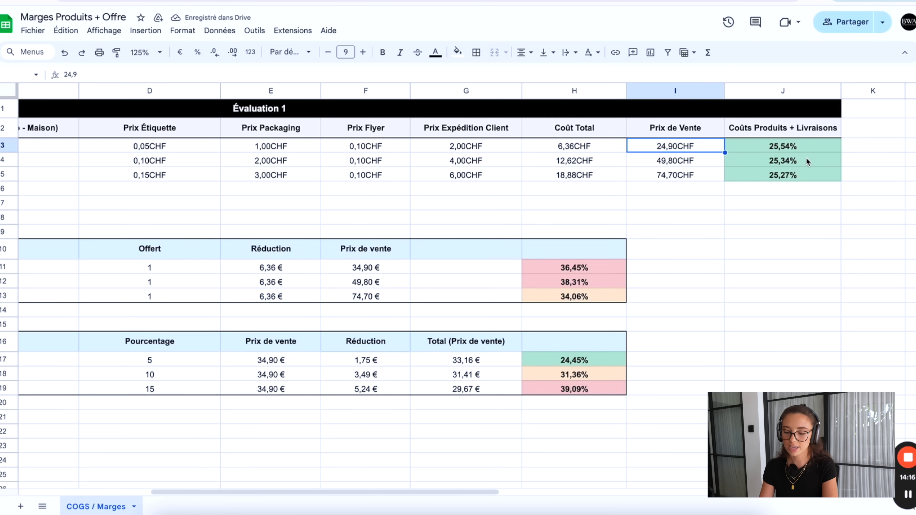
{"action": "type", "text": "19,90"}
{"action": "key", "text": "Return"}
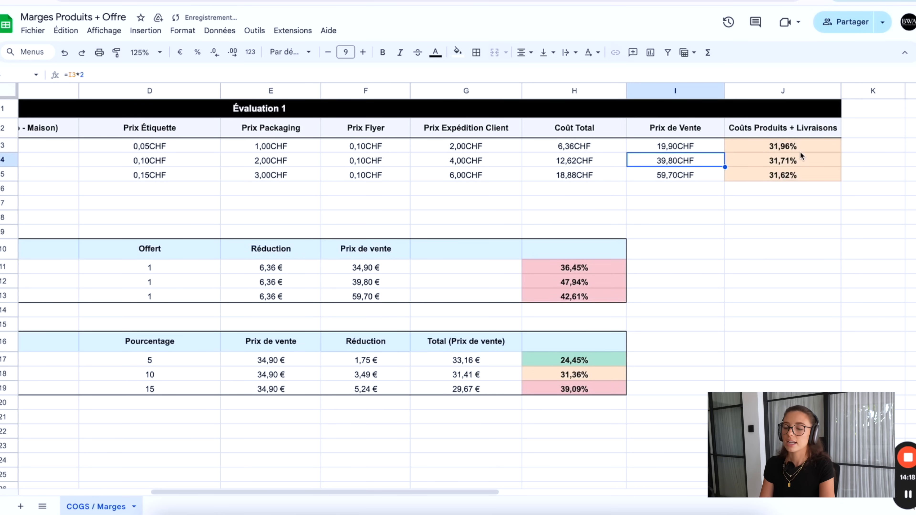
{"action": "left_click", "coordinate": [709, 147]}
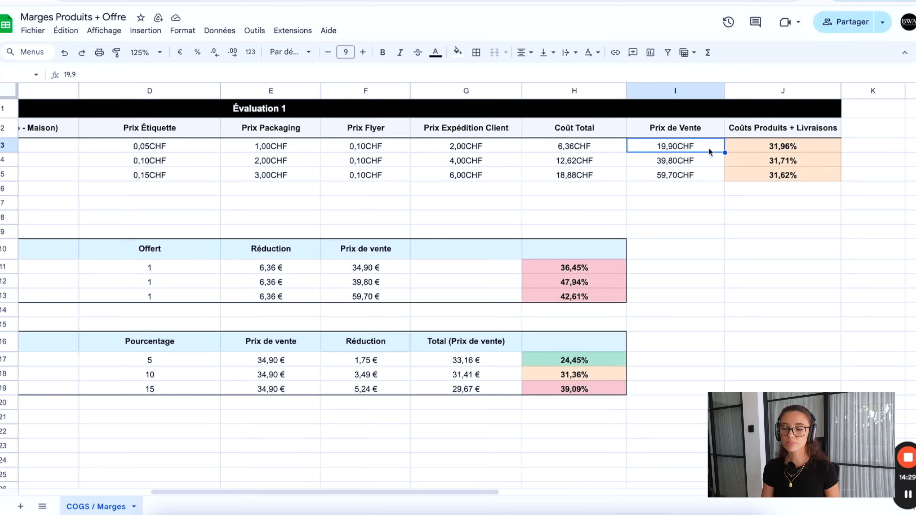
Compare the cost ratios across the tables, and undo the three trial changes to the Masque Argile's selling price
{"action": "scroll", "coordinate": [709, 148], "scroll_direction": "left", "scroll_amount": 10}
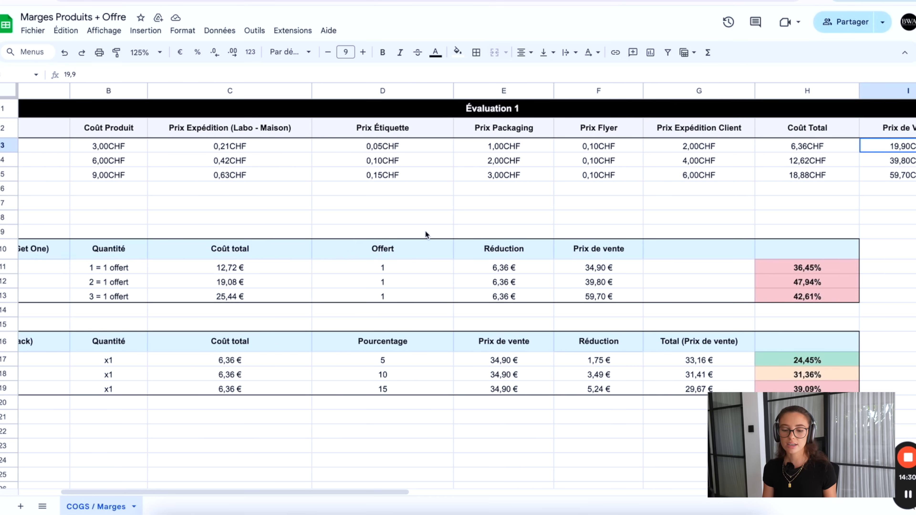
{"action": "scroll", "coordinate": [317, 345], "scroll_direction": "right", "scroll_amount": 10}
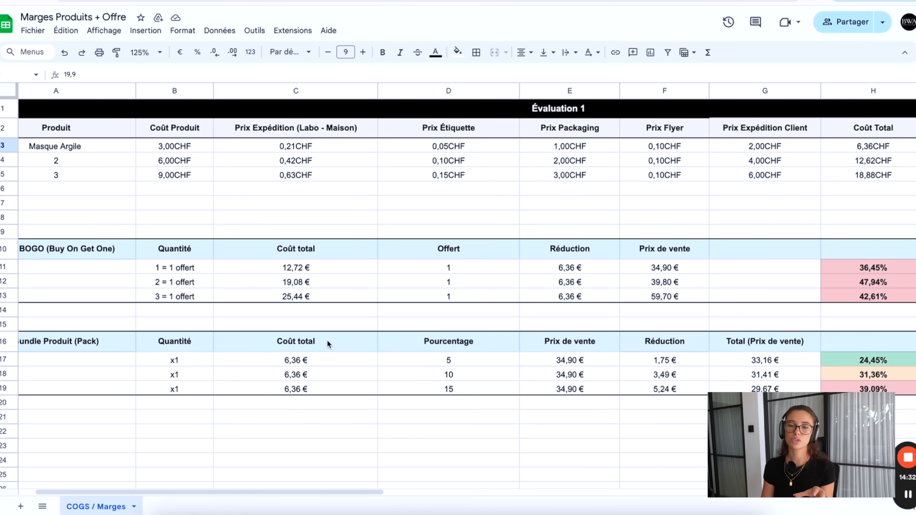
{"action": "scroll", "coordinate": [557, 283], "scroll_direction": "right", "scroll_amount": 5}
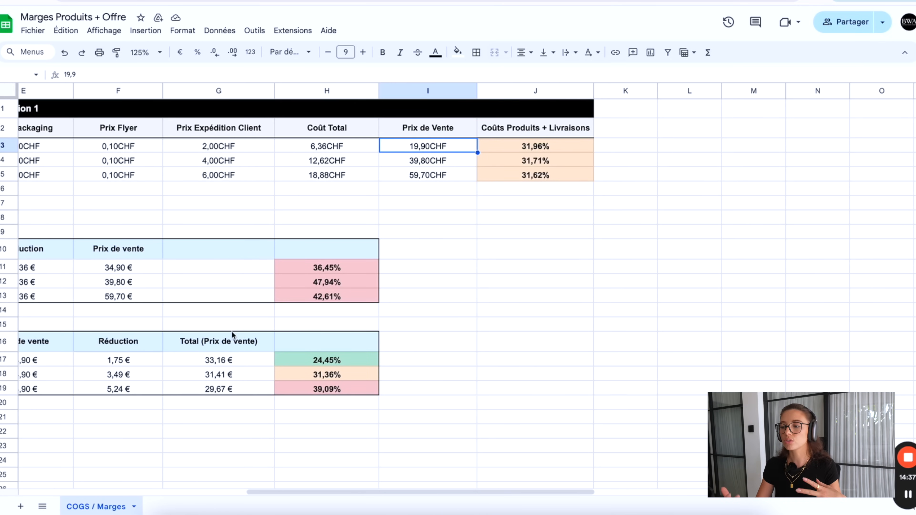
{"action": "key", "text": "ctrl+z"}
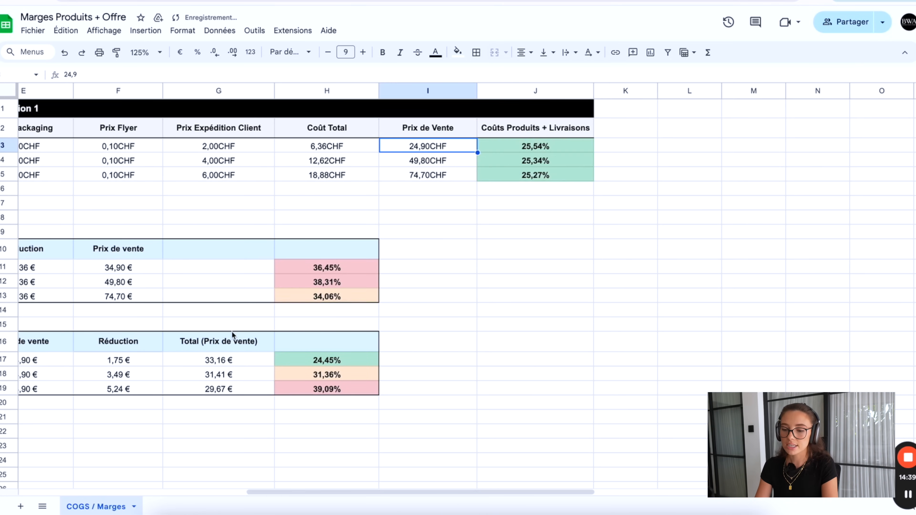
{"action": "key", "text": "ctrl+z"}
{"action": "scroll", "coordinate": [308, 352], "scroll_direction": "left", "scroll_amount": 1}
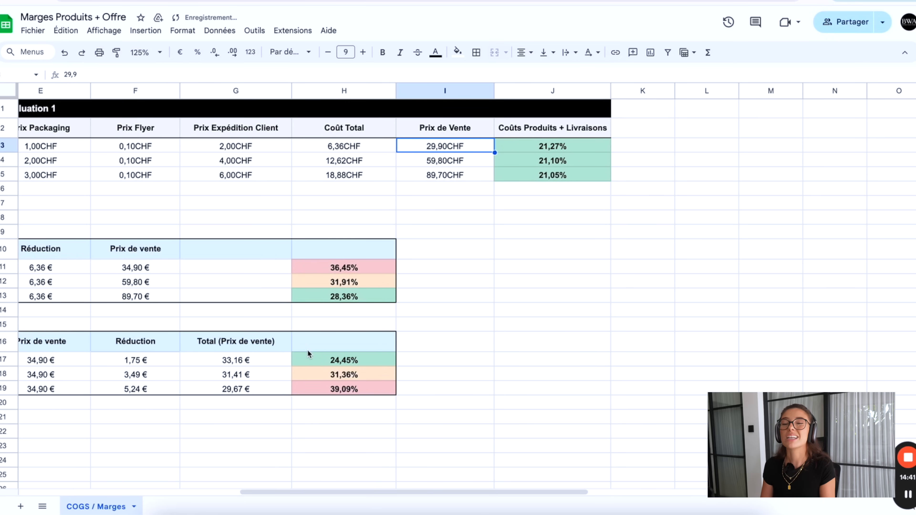
{"action": "key", "text": "ctrl+z"}
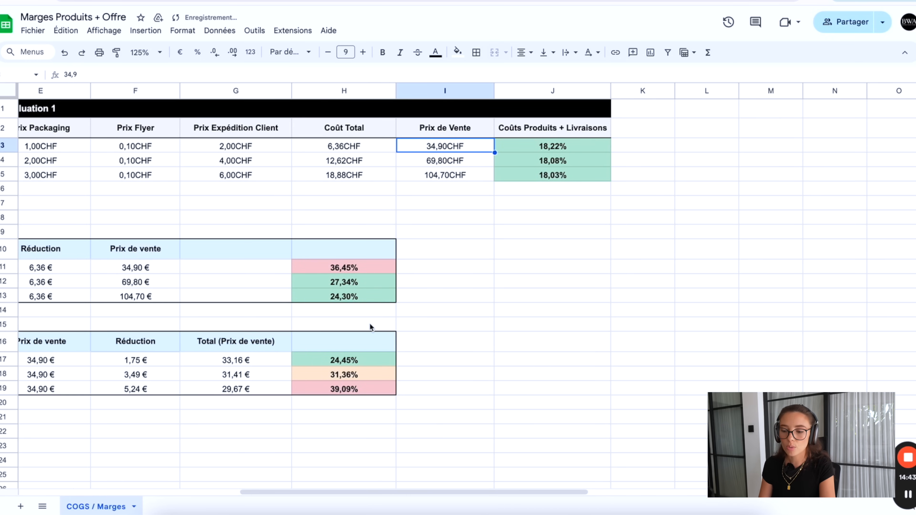
Switch to the Bénéfice Client VS Produit spreadsheet and check the Bénéfices Marketing = Offre column
{"action": "scroll", "coordinate": [474, 289], "scroll_direction": "left", "scroll_amount": 3}
{"action": "left_click", "coordinate": [721, 151]}
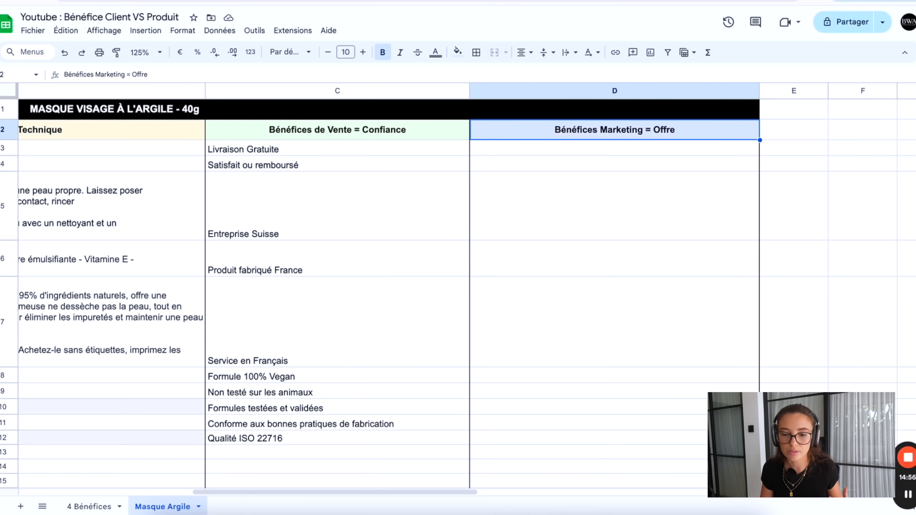
{"action": "left_click", "coordinate": [525, 207]}
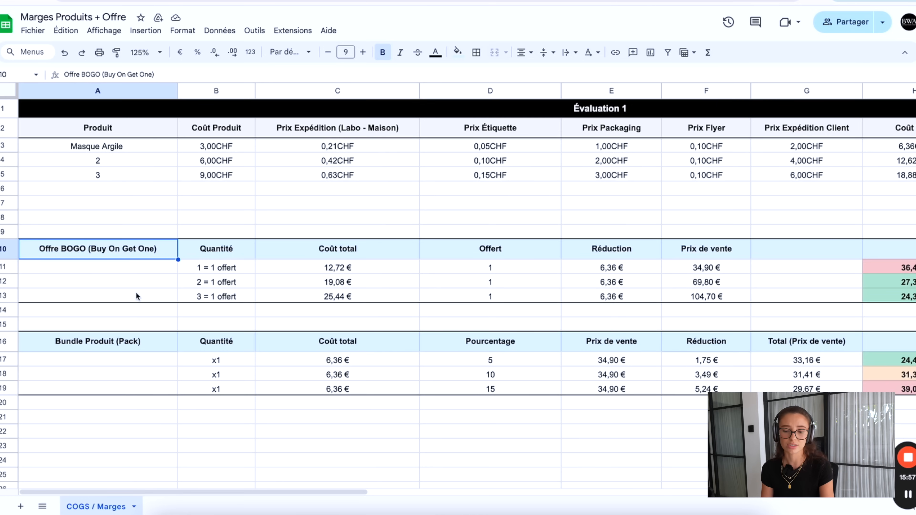
In the Marges Produits + Offre spreadsheet, examine the quantity and Coût total formula of the 1 = 1 offert BOGO row
{"action": "left_click", "coordinate": [226, 252]}
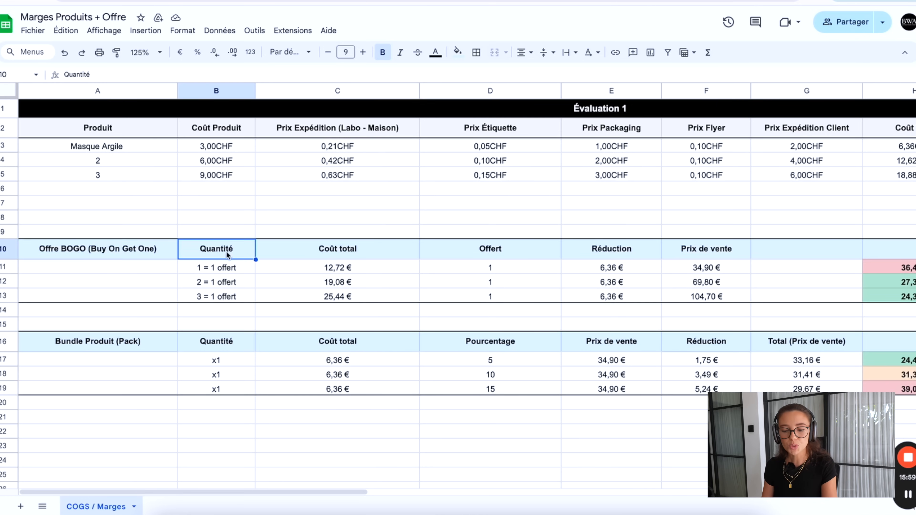
{"action": "left_click", "coordinate": [210, 271]}
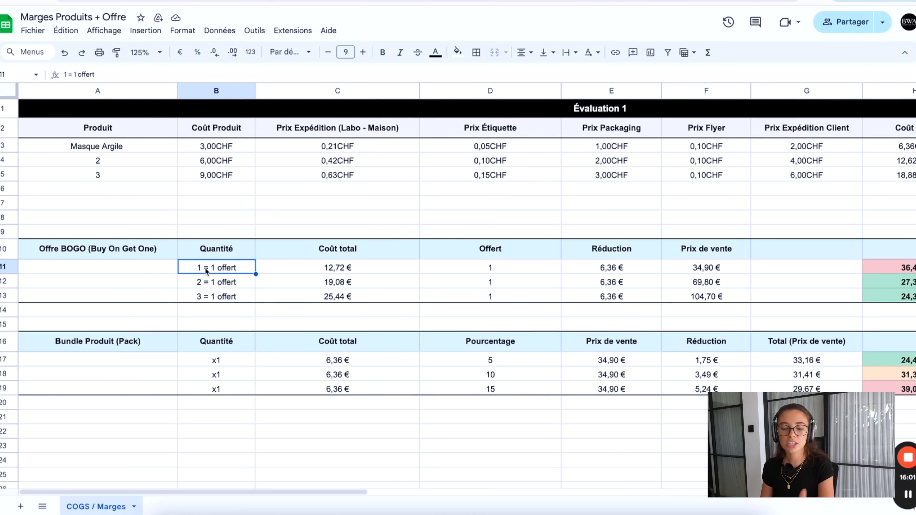
{"action": "left_click", "coordinate": [349, 269]}
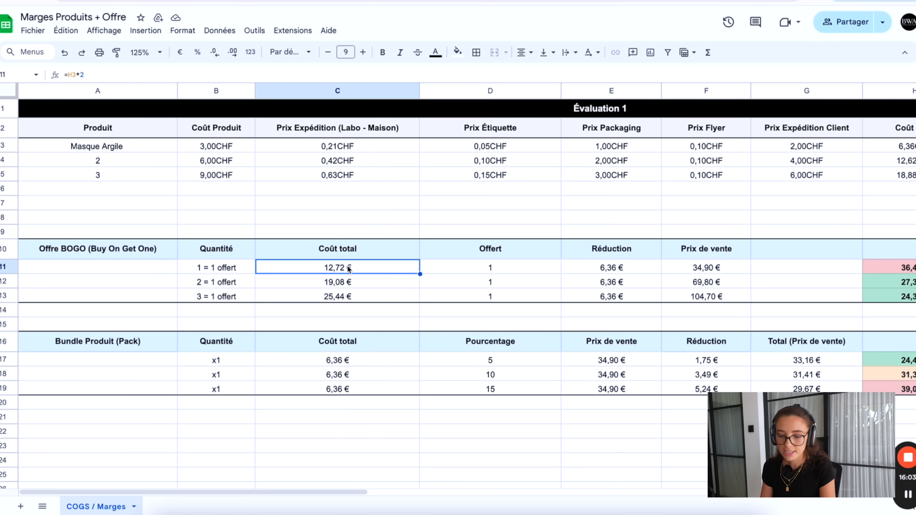
{"action": "double_click", "coordinate": [349, 269]}
{"action": "scroll", "coordinate": [839, 152], "scroll_direction": "right", "scroll_amount": 3}
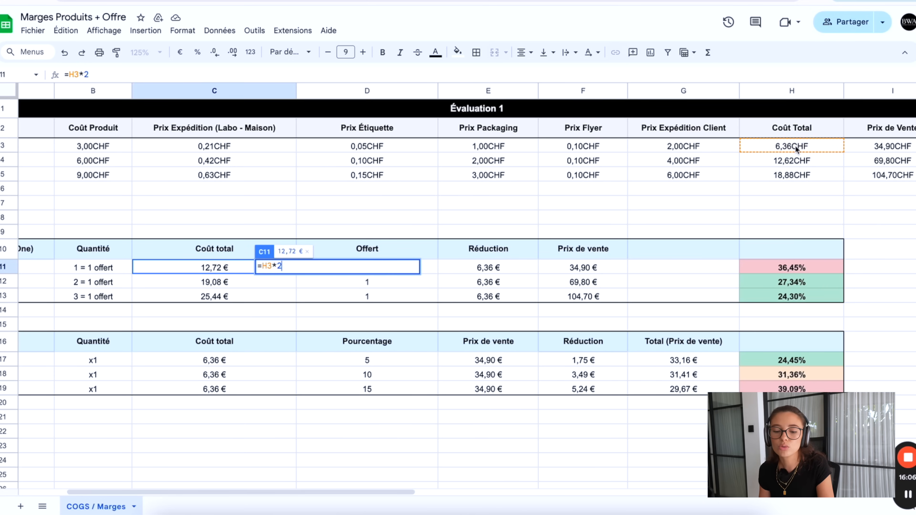
{"action": "scroll", "coordinate": [153, 148], "scroll_direction": "left", "scroll_amount": 2}
{"action": "key", "text": "Return"}
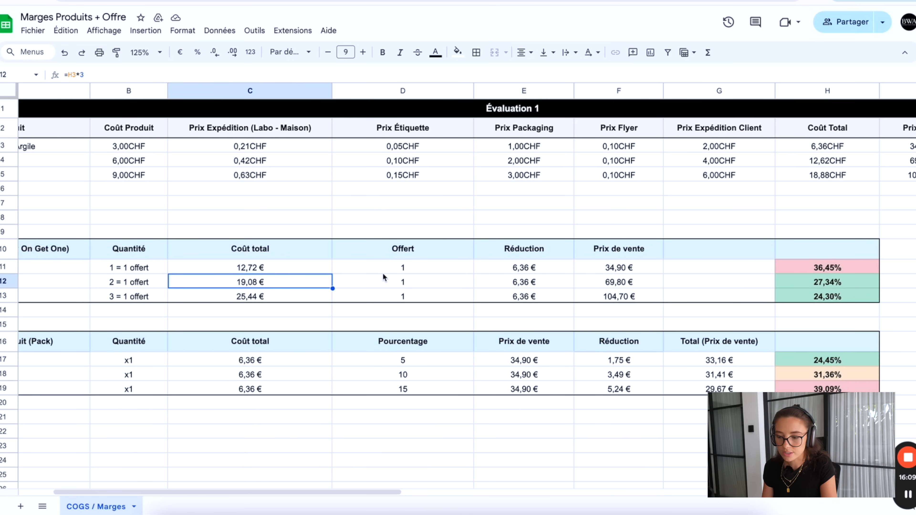
Examine the Offert, Réduction, Prix de vente and cost ratio cells of the 1 = 1 offert BOGO row
{"action": "left_click", "coordinate": [378, 275]}
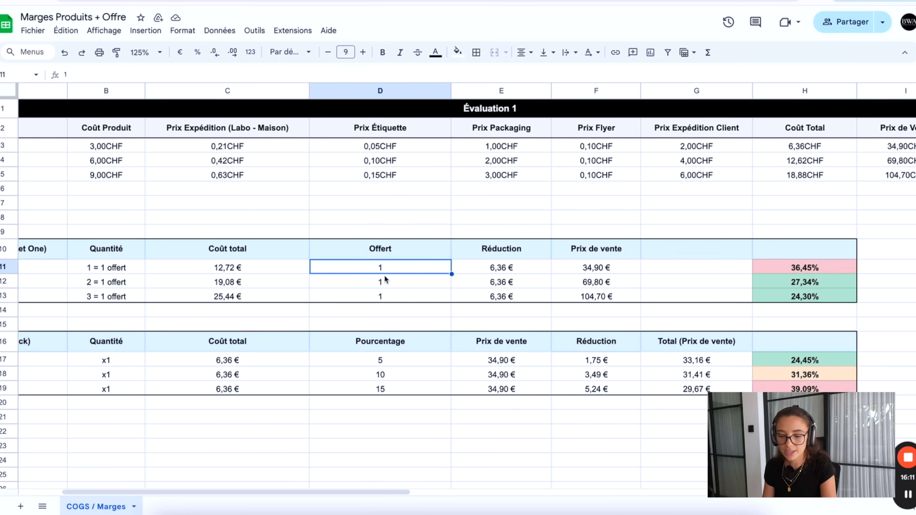
{"action": "left_click", "coordinate": [510, 271]}
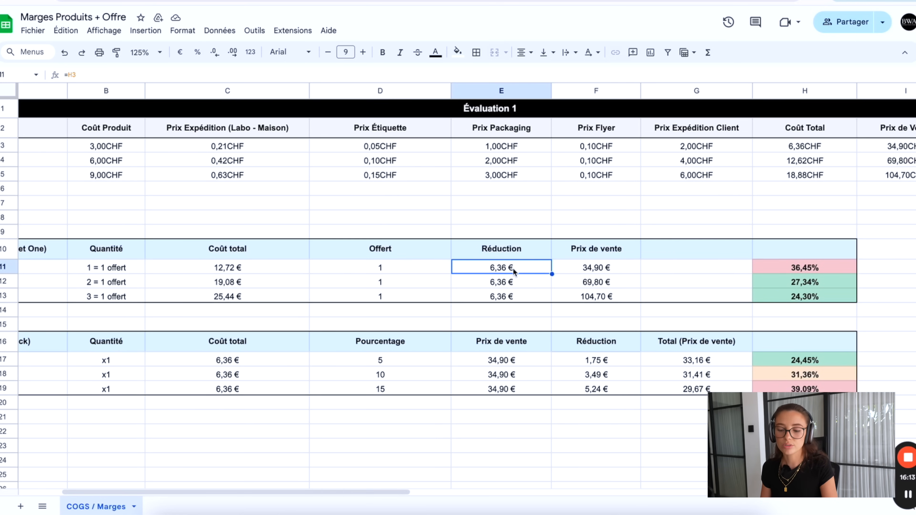
{"action": "left_click", "coordinate": [587, 271]}
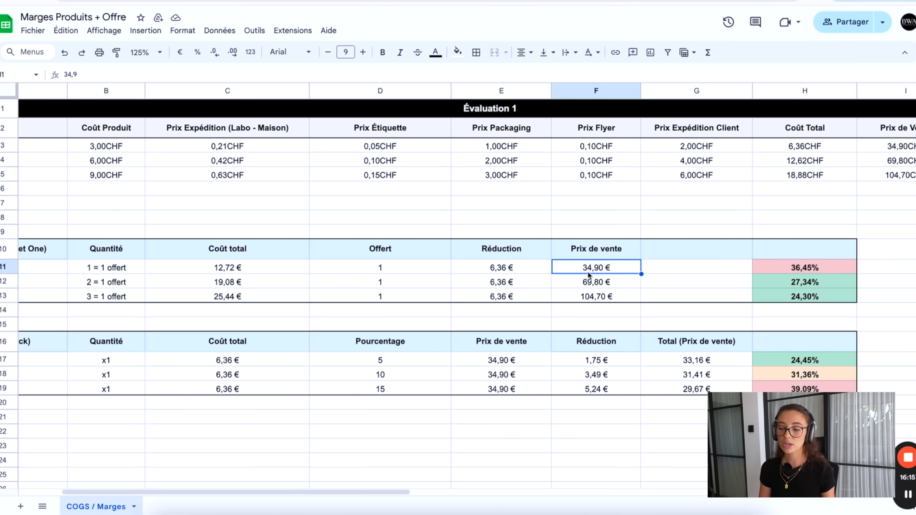
{"action": "scroll", "coordinate": [588, 272], "scroll_direction": "left", "scroll_amount": 3}
{"action": "scroll", "coordinate": [424, 265], "scroll_direction": "right", "scroll_amount": 3}
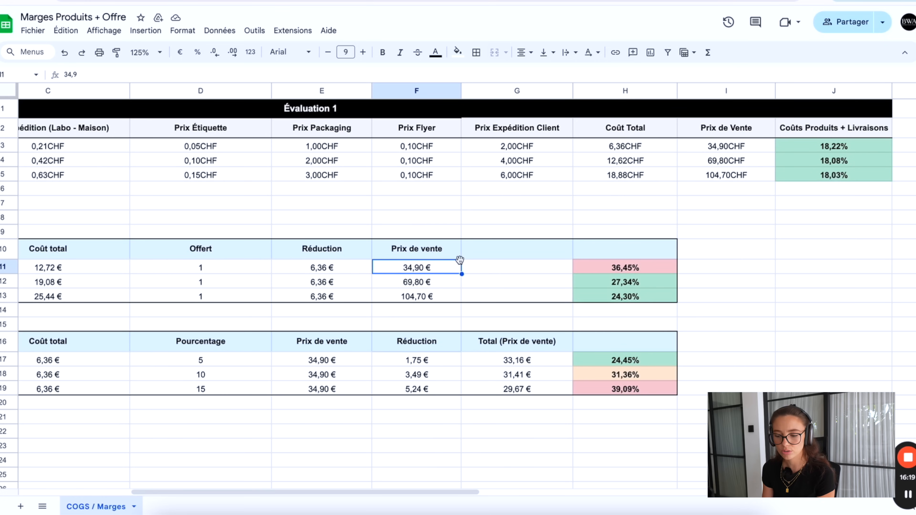
{"action": "scroll", "coordinate": [460, 260], "scroll_direction": "left", "scroll_amount": 1}
{"action": "left_click", "coordinate": [640, 268]}
{"action": "scroll", "coordinate": [669, 284], "scroll_direction": "left", "scroll_amount": 2}
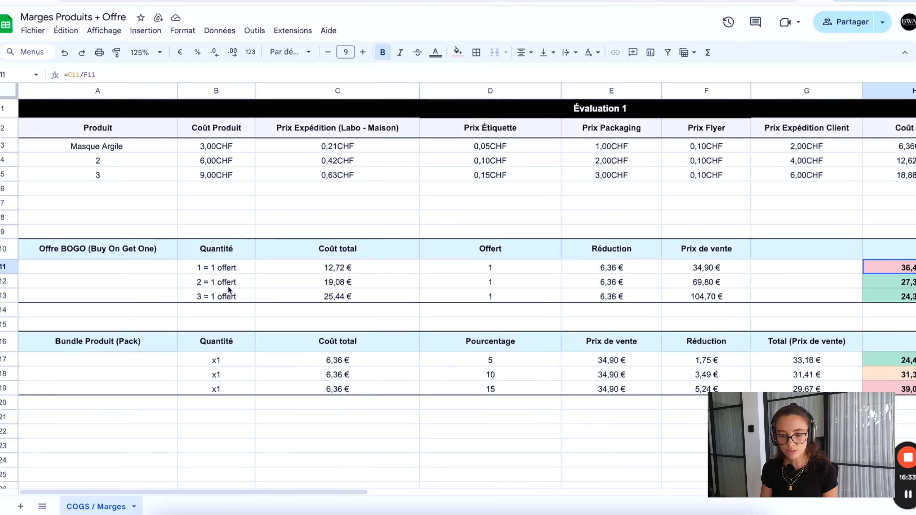
Examine the quantity, Coût total and Prix de vente cells of the 2 = 1 offert BOGO row
{"action": "left_click", "coordinate": [228, 285]}
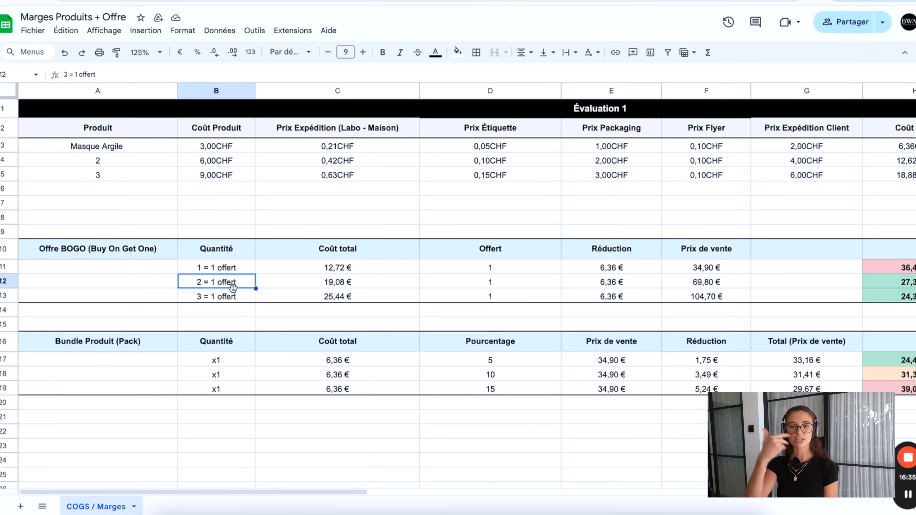
{"action": "left_click", "coordinate": [358, 284]}
{"action": "scroll", "coordinate": [356, 282], "scroll_direction": "right", "scroll_amount": 2}
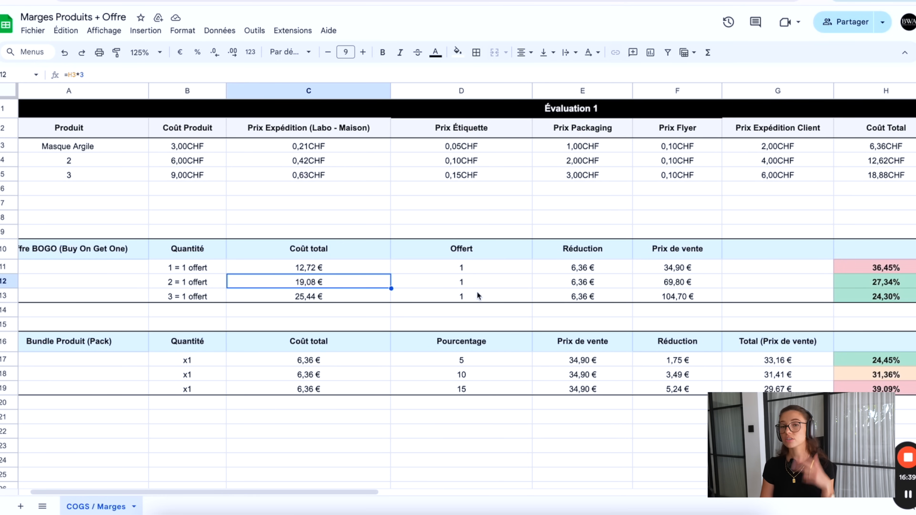
{"action": "left_click", "coordinate": [677, 284]}
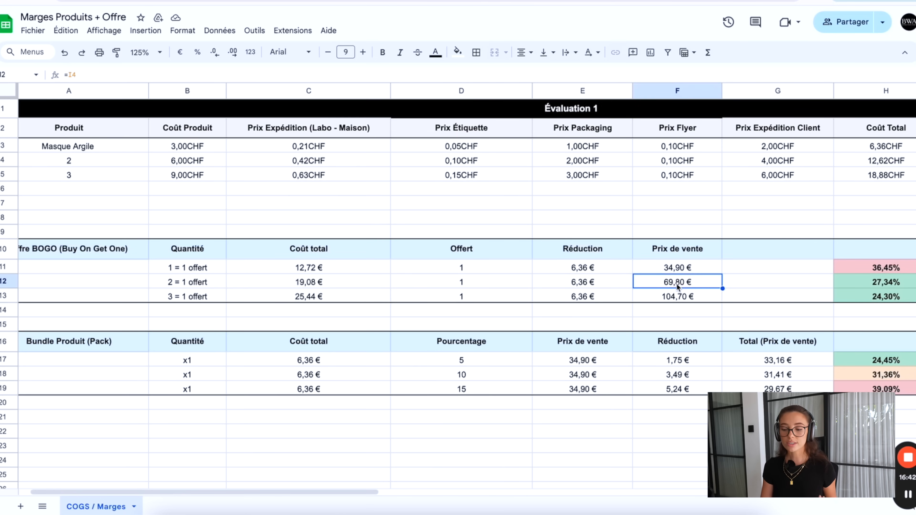
Add a Prix de base column to the BOGO table, with =I5 as the 2 = 1 offert row's base price
{"action": "scroll", "coordinate": [676, 284], "scroll_direction": "right", "scroll_amount": 3}
{"action": "left_click", "coordinate": [683, 282]}
{"action": "type", "text": "="}
{"action": "scroll", "coordinate": [682, 282], "scroll_direction": "right", "scroll_amount": 12}
{"action": "left_click", "coordinate": [771, 176]}
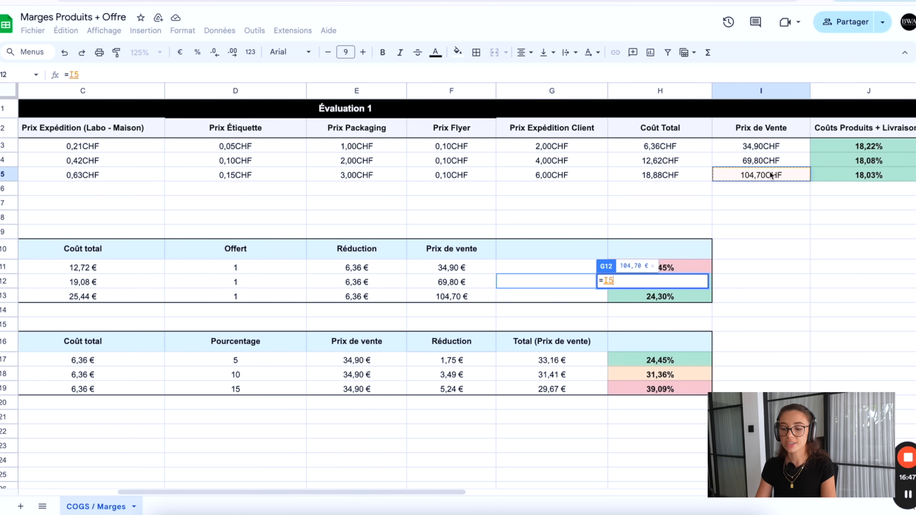
{"action": "key", "text": "Return"}
{"action": "left_click", "coordinate": [639, 388]}
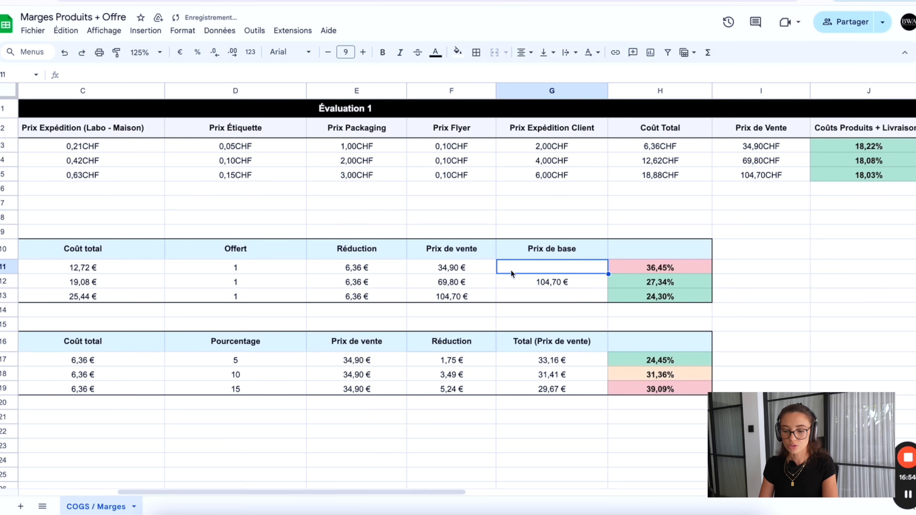
Highlight the 2 = 1 offert row of the BOGO table in bright green
{"action": "left_click", "coordinate": [451, 285]}
{"action": "left_click", "coordinate": [400, 289]}
{"action": "scroll", "coordinate": [389, 289], "scroll_direction": "left", "scroll_amount": 4}
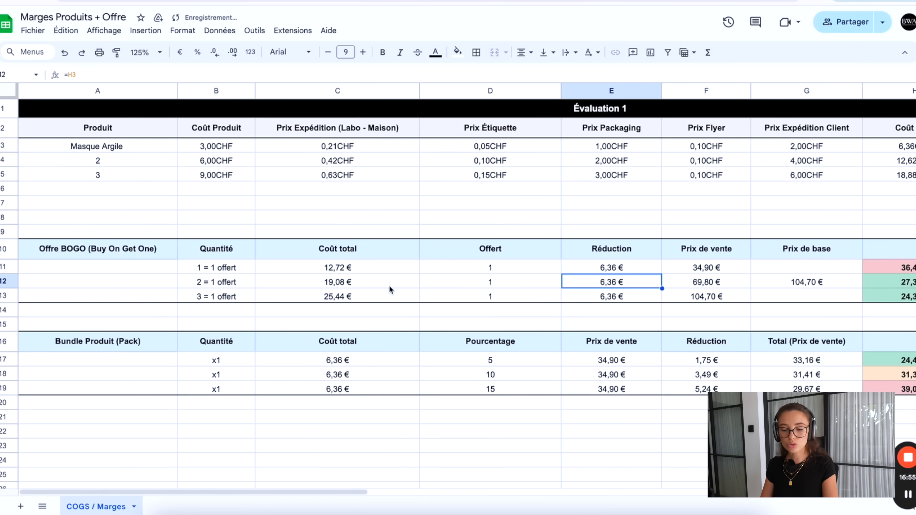
{"action": "left_click", "coordinate": [93, 288]}
{"action": "scroll", "coordinate": [433, 285], "scroll_direction": "right", "scroll_amount": 5}
{"action": "left_click", "coordinate": [637, 282], "text": "shift"}
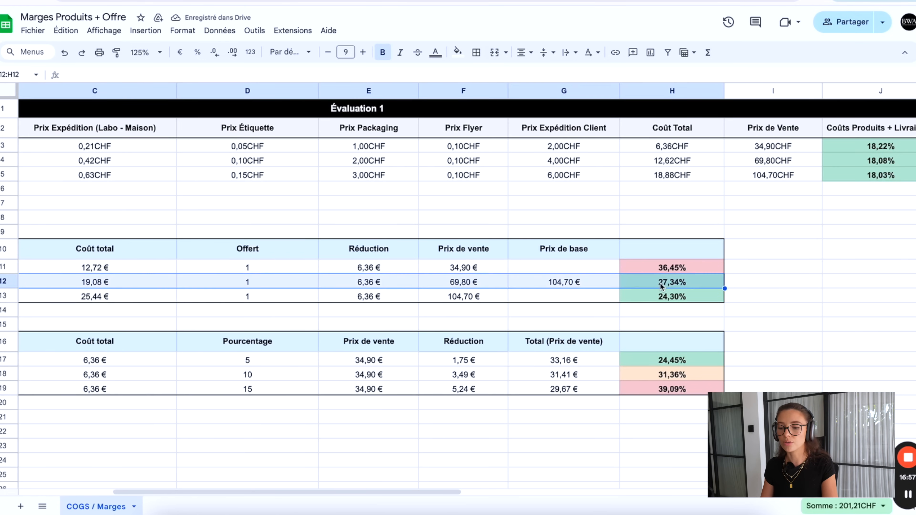
{"action": "scroll", "coordinate": [642, 282], "scroll_direction": "left", "scroll_amount": 5}
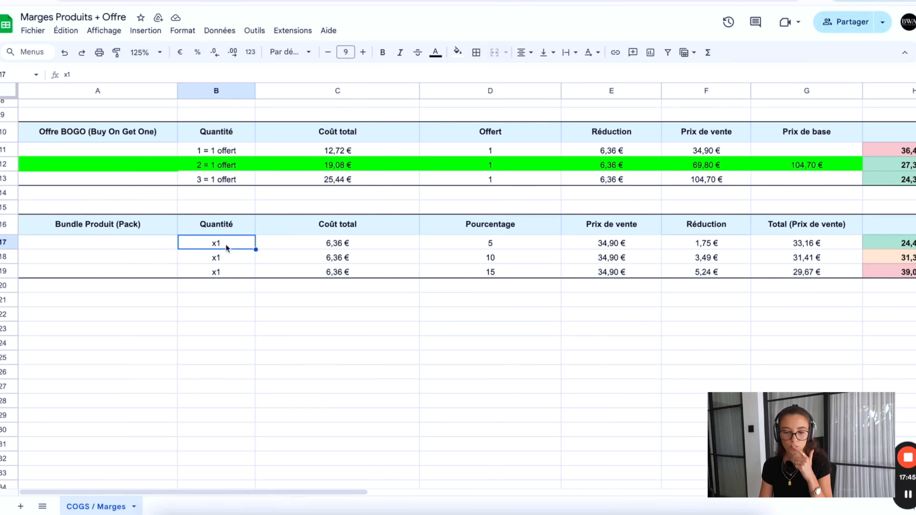
In the first Bundle Produit row, set the Quantité to 1 and the Pourcentage to 0
{"action": "left_click", "coordinate": [230, 254]}
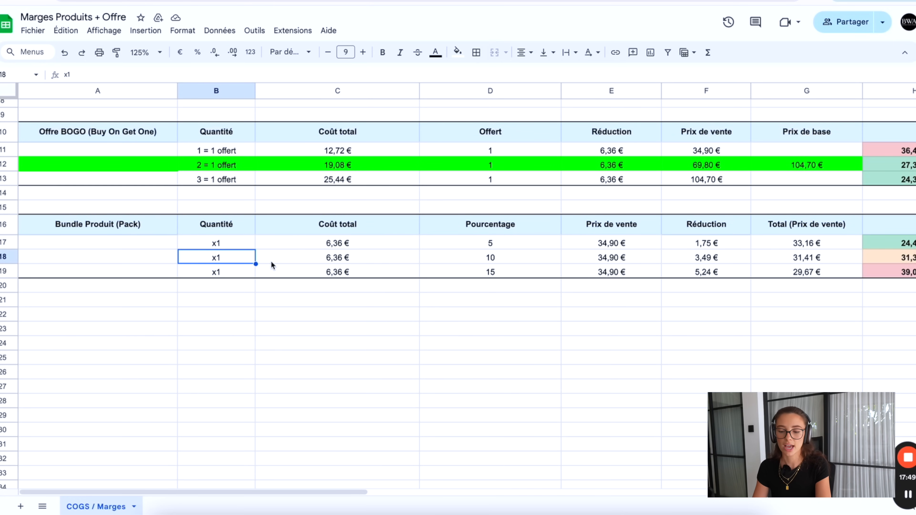
{"action": "key", "text": "Up"}
{"action": "key", "text": "Right"}
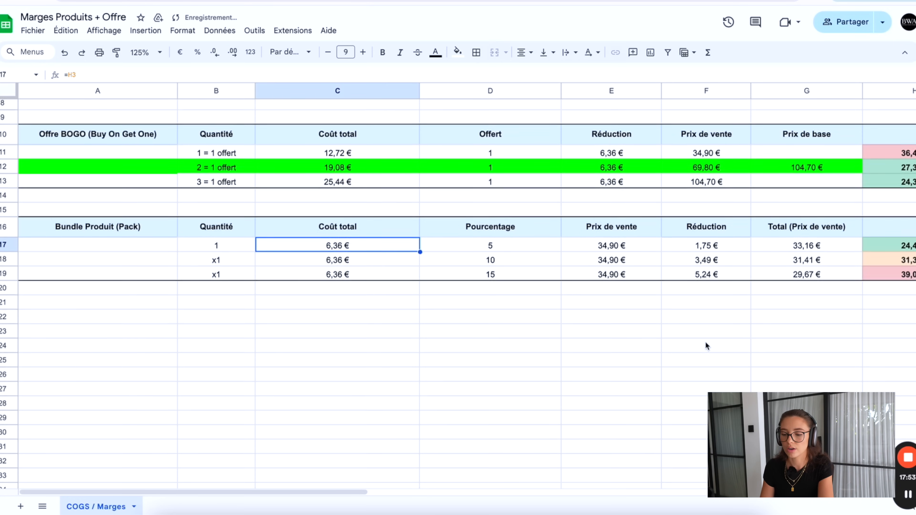
{"action": "scroll", "coordinate": [501, 311], "scroll_direction": "up", "scroll_amount": 2}
{"action": "left_click", "coordinate": [500, 308]}
{"action": "type", "text": "0"}
{"action": "key", "text": "Return"}
In the second Bundle Produit row, set the Quantité to 2 and the Coût total to =H4
{"action": "key", "text": "Left"}
{"action": "key", "text": "Left"}
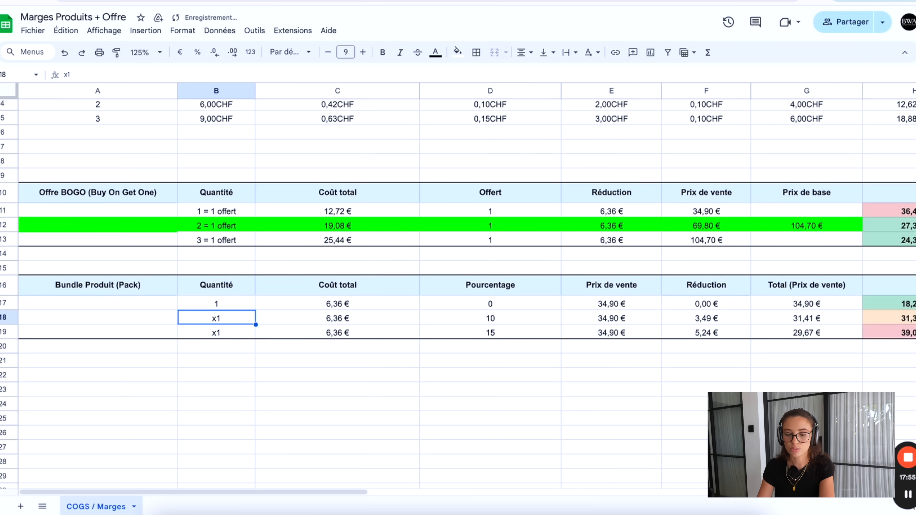
{"action": "type", "text": "2"}
{"action": "key", "text": "Return"}
{"action": "scroll", "coordinate": [333, 295], "scroll_direction": "up", "scroll_amount": 2}
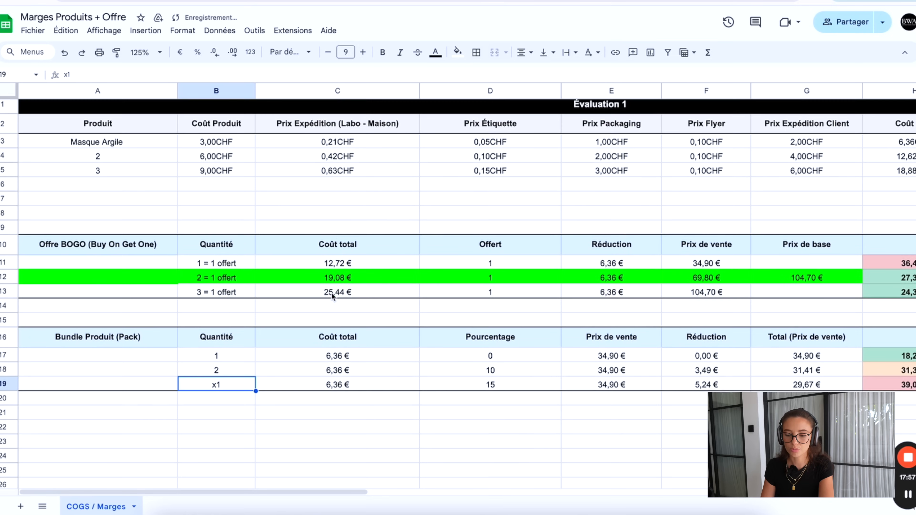
{"action": "left_click", "coordinate": [345, 367]}
{"action": "scroll", "coordinate": [346, 367], "scroll_direction": "right", "scroll_amount": 6}
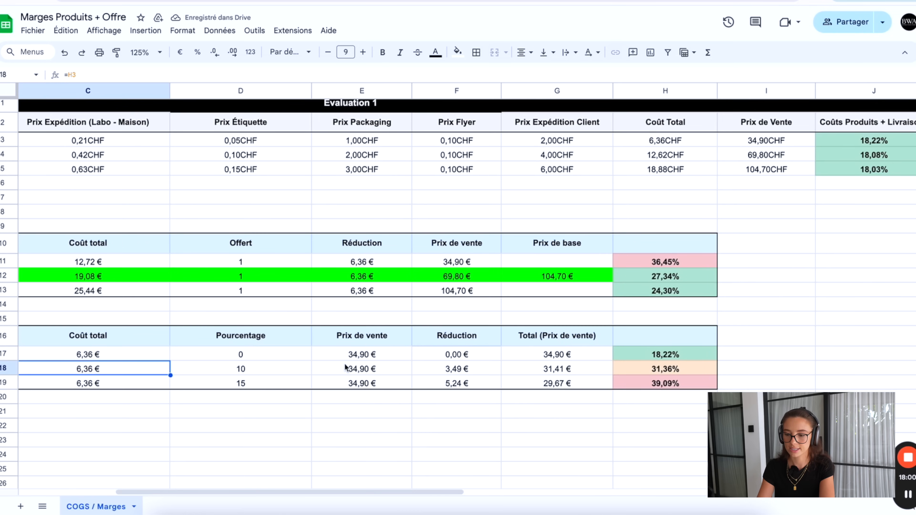
{"action": "type", "text": "=H4"}
{"action": "key", "text": "Return"}
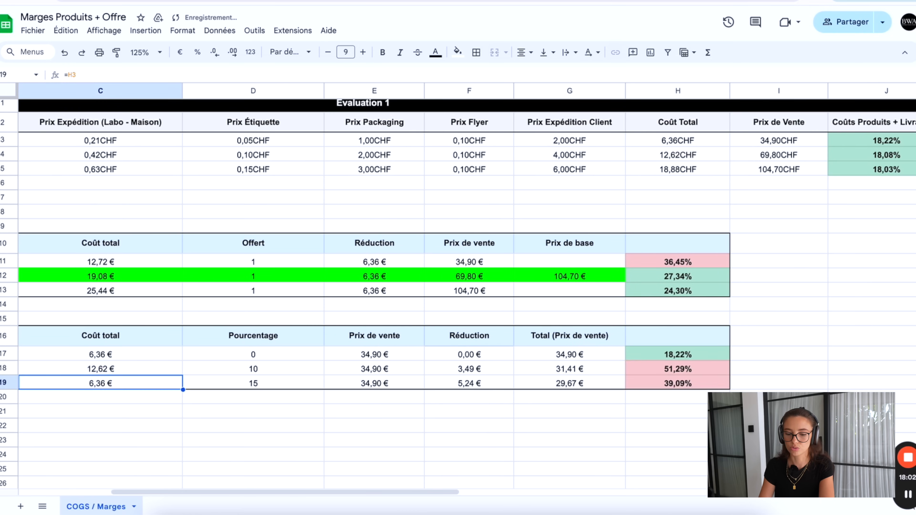
Link the second bundle row's Prix de vente to the two-unit selling price in the Évaluation 1 table
{"action": "left_click", "coordinate": [588, 362]}
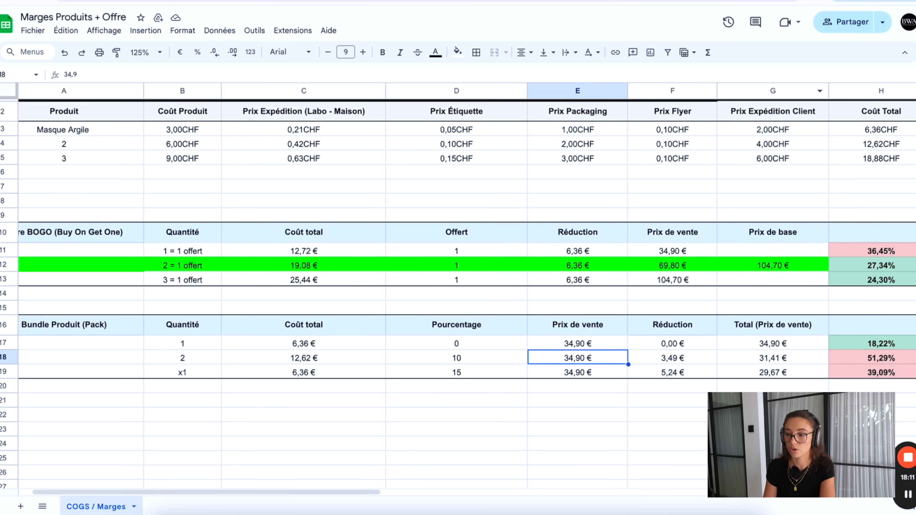
{"action": "scroll", "coordinate": [769, 185], "scroll_direction": "right", "scroll_amount": 5}
{"action": "scroll", "coordinate": [768, 186], "scroll_direction": "up", "scroll_amount": 1}
{"action": "type", "text": "="}
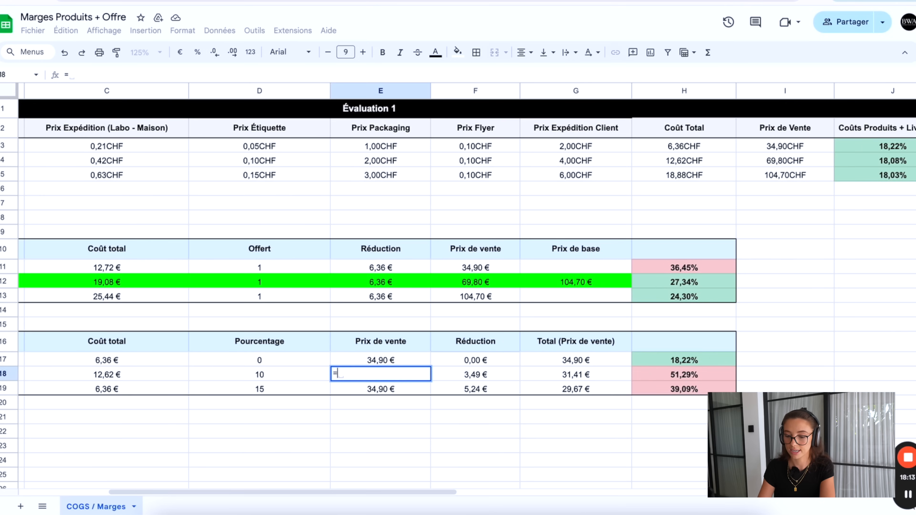
{"action": "left_click", "coordinate": [785, 161]}
{"action": "key", "text": "Return"}
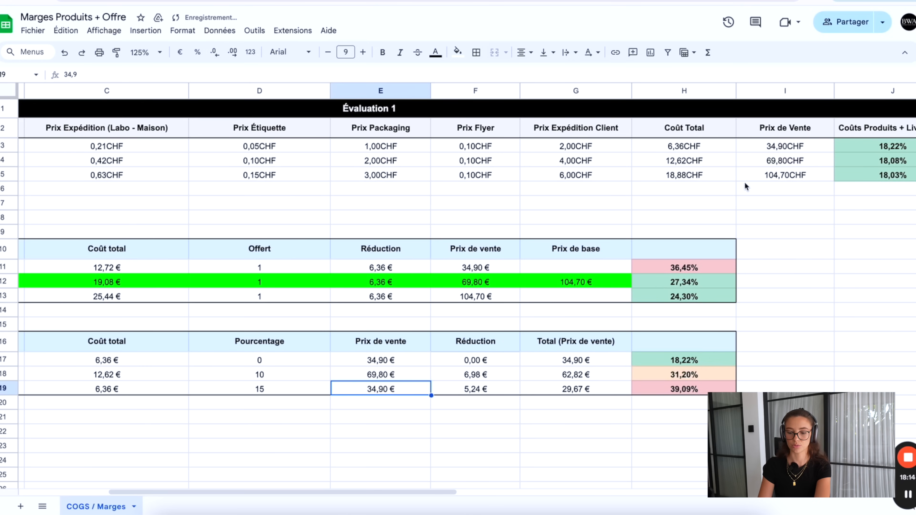
Examine the Réduction, Total (Prix de vente) and cost ratio formulas in the bundle table
{"action": "double_click", "coordinate": [453, 375]}
{"action": "left_click", "coordinate": [505, 407]}
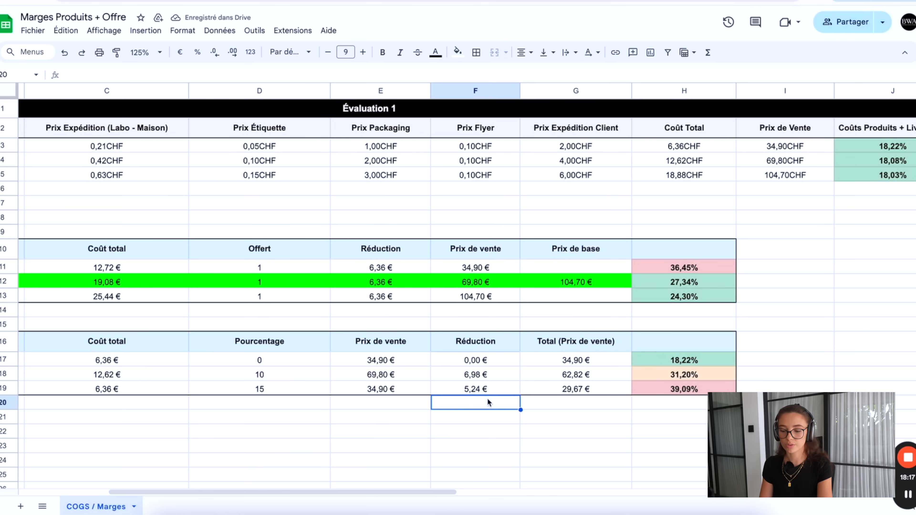
{"action": "double_click", "coordinate": [574, 390]}
{"action": "key", "text": "Escape"}
{"action": "scroll", "coordinate": [574, 395], "scroll_direction": "left", "scroll_amount": 3}
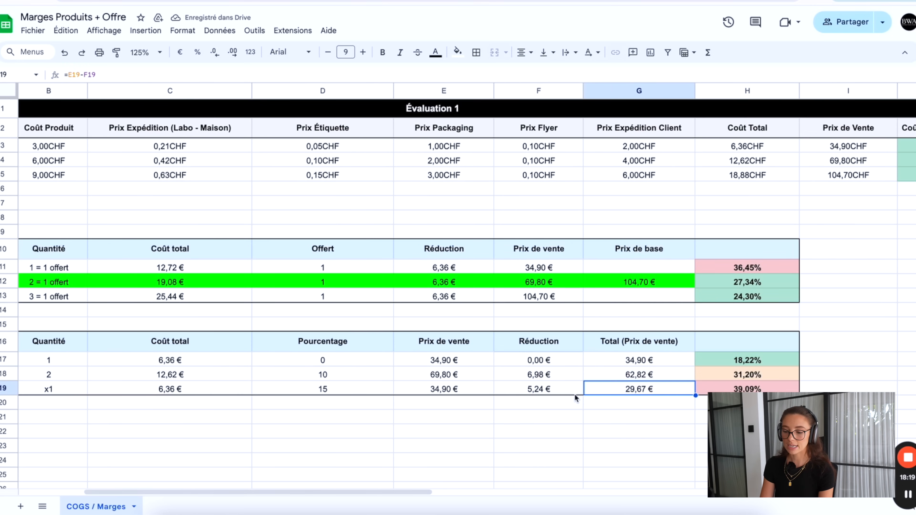
{"action": "left_click", "coordinate": [774, 375]}
{"action": "scroll", "coordinate": [773, 376], "scroll_direction": "down", "scroll_amount": 2}
{"action": "scroll", "coordinate": [612, 342], "scroll_direction": "left", "scroll_amount": 2}
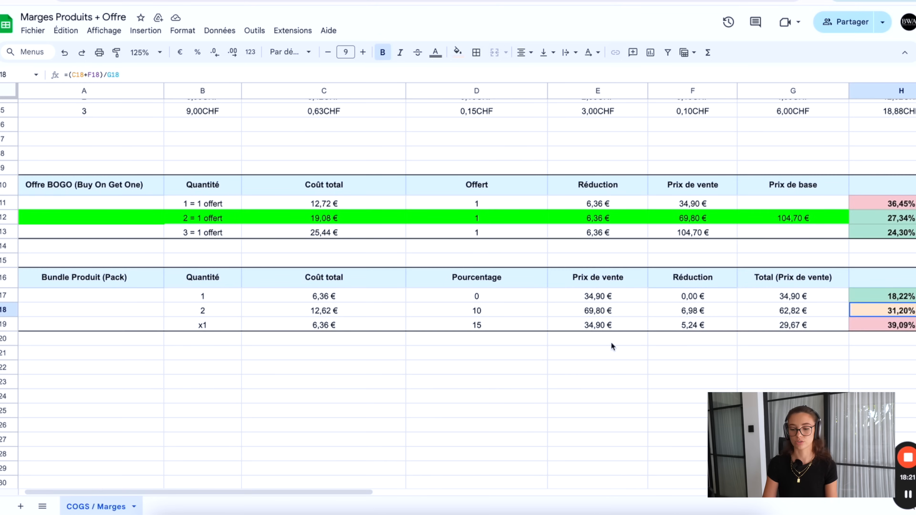
Set the Pourcentage of the two-unit bundle to 5 and check its cost ratio
{"action": "left_click", "coordinate": [488, 309]}
{"action": "type", "text": "5"}
{"action": "key", "text": "Return"}
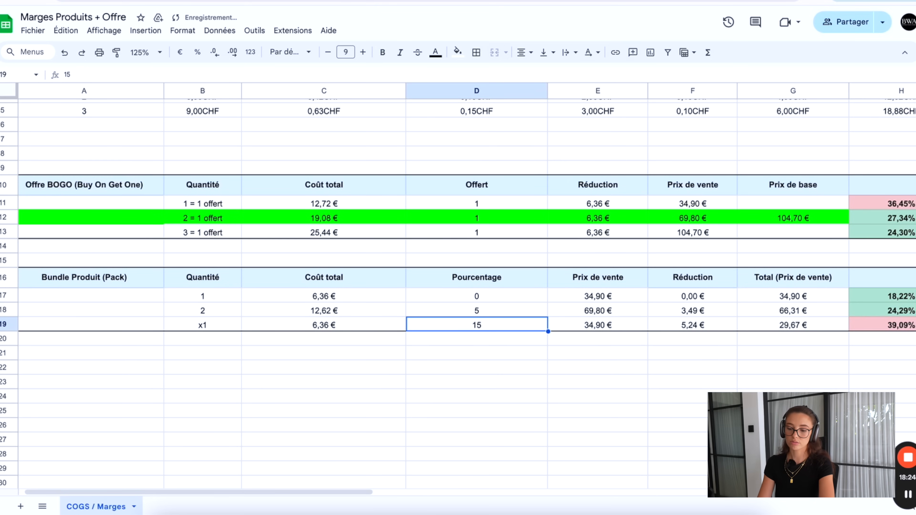
{"action": "left_click", "coordinate": [905, 311]}
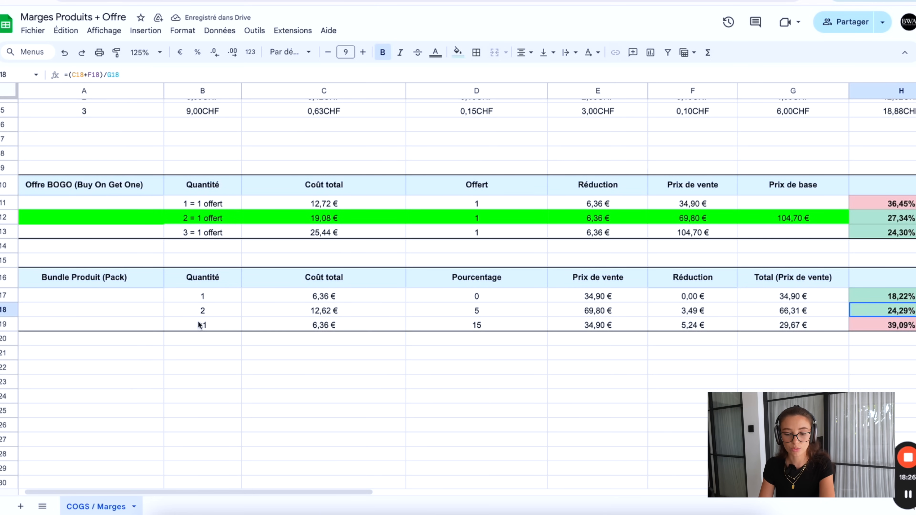
Set the third bundle row's Quantité to 3 and link its Coût total to the three-unit Coût Total in Évaluation 1
{"action": "left_click", "coordinate": [210, 313]}
{"action": "key", "text": "Down"}
{"action": "type", "text": "3"}
{"action": "key", "text": "Return"}
{"action": "left_click", "coordinate": [324, 323]}
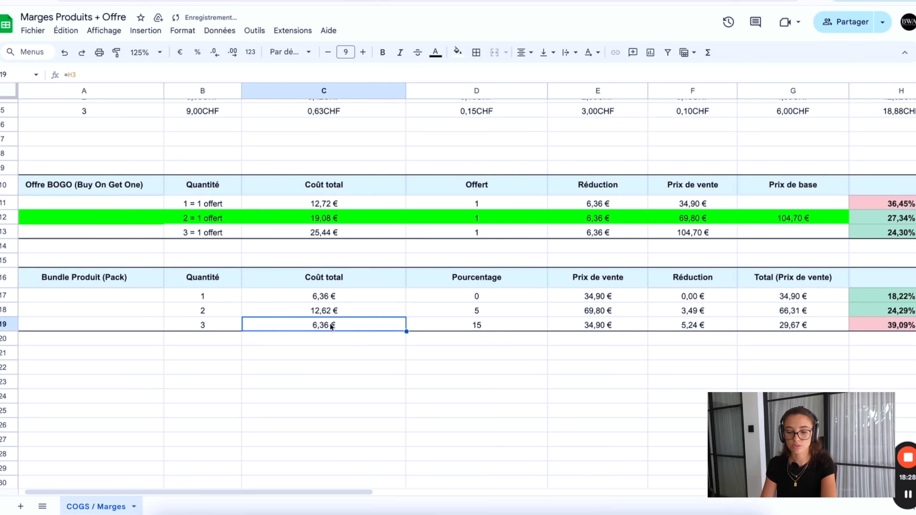
{"action": "scroll", "coordinate": [330, 323], "scroll_direction": "up", "scroll_amount": 3}
{"action": "scroll", "coordinate": [330, 323], "scroll_direction": "right", "scroll_amount": 3}
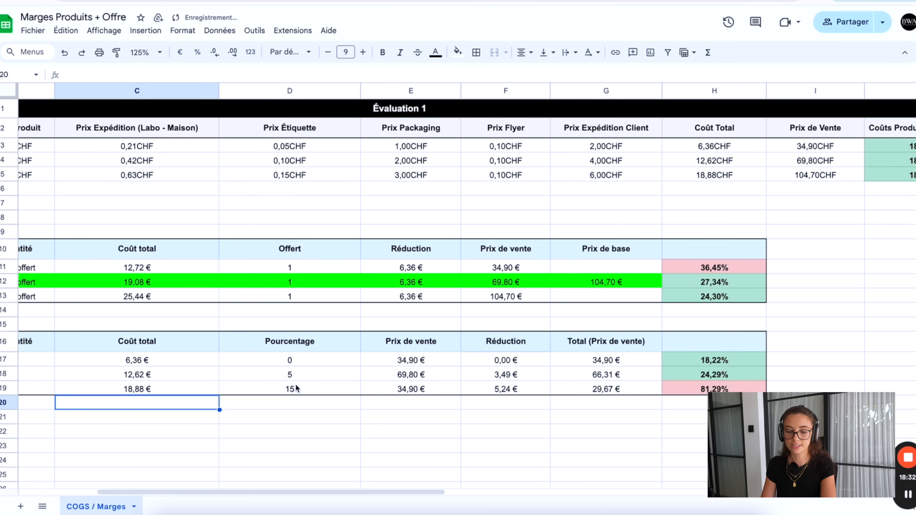
Set the three-unit bundle's Pourcentage to 10 and link its Prix de vente to the three-unit selling price in Évaluation 1
{"action": "left_click", "coordinate": [295, 388]}
{"action": "key", "text": "Return"}
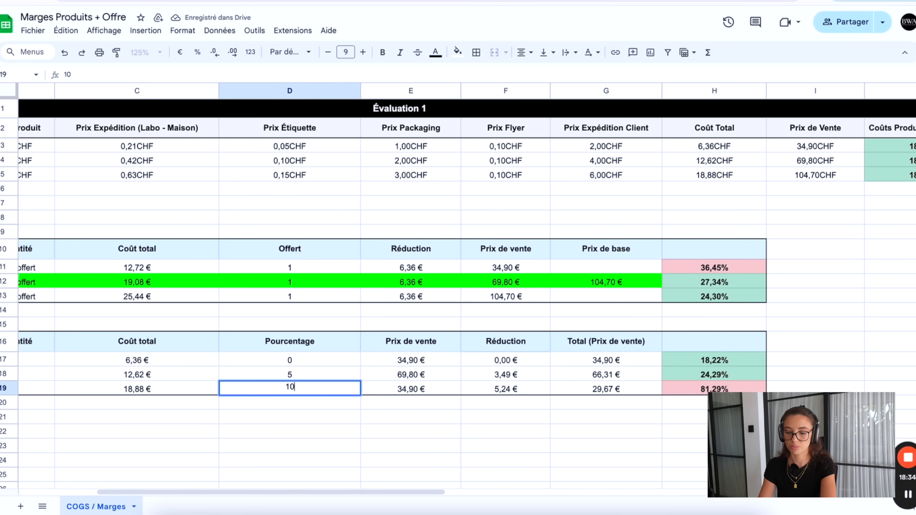
{"action": "key", "text": "BackSpace"}
{"action": "key", "text": "BackSpace"}
{"action": "type", "text": "10"}
{"action": "key", "text": "Tab"}
{"action": "type", "text": "="}
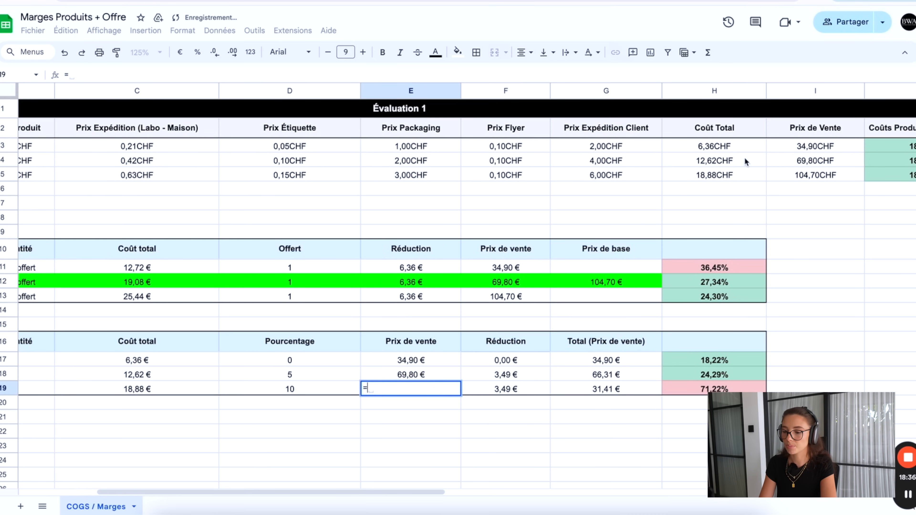
{"action": "left_click", "coordinate": [808, 177]}
{"action": "key", "text": "Return"}
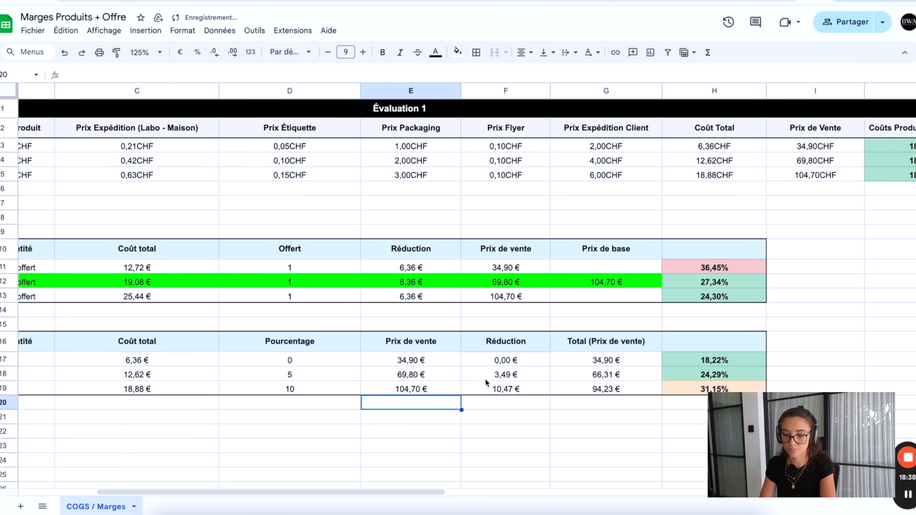
Check the Réduction and cost ratio cells of the three-unit bundle row
{"action": "left_click", "coordinate": [516, 389]}
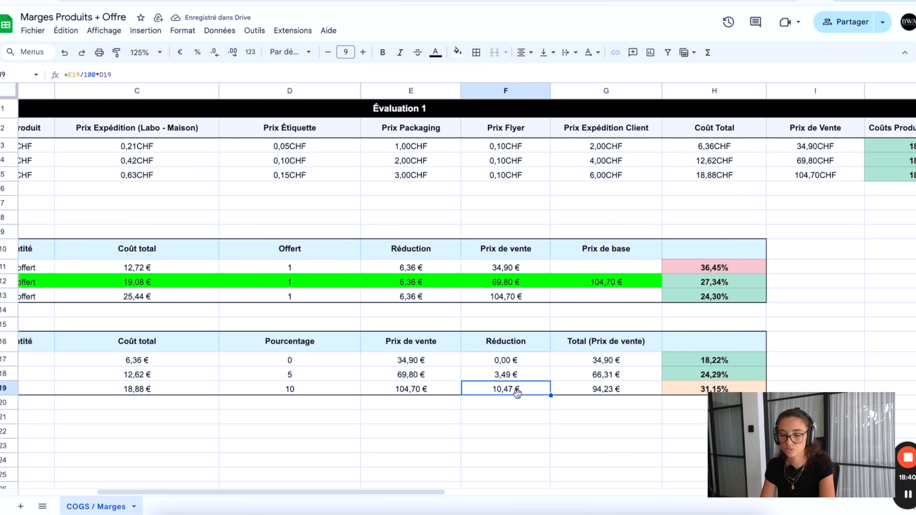
{"action": "left_click", "coordinate": [696, 388]}
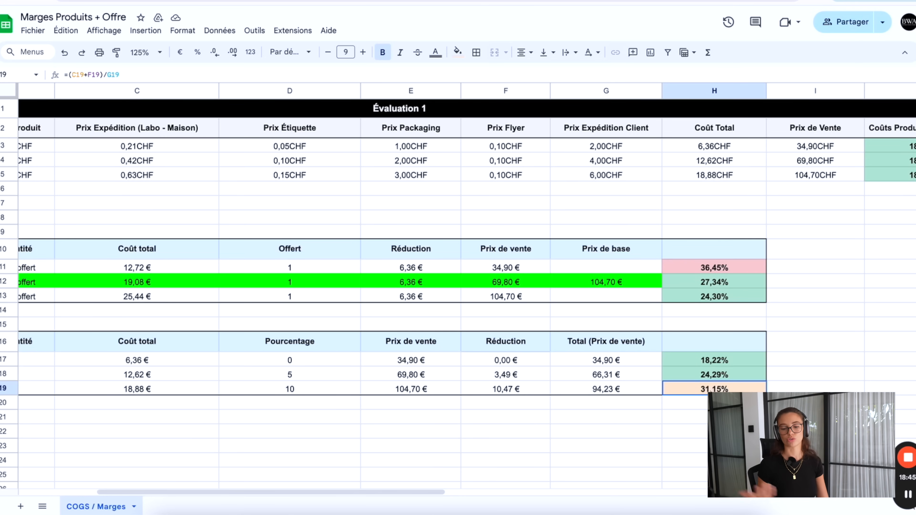
{"action": "scroll", "coordinate": [467, 289], "scroll_direction": "left", "scroll_amount": 5}
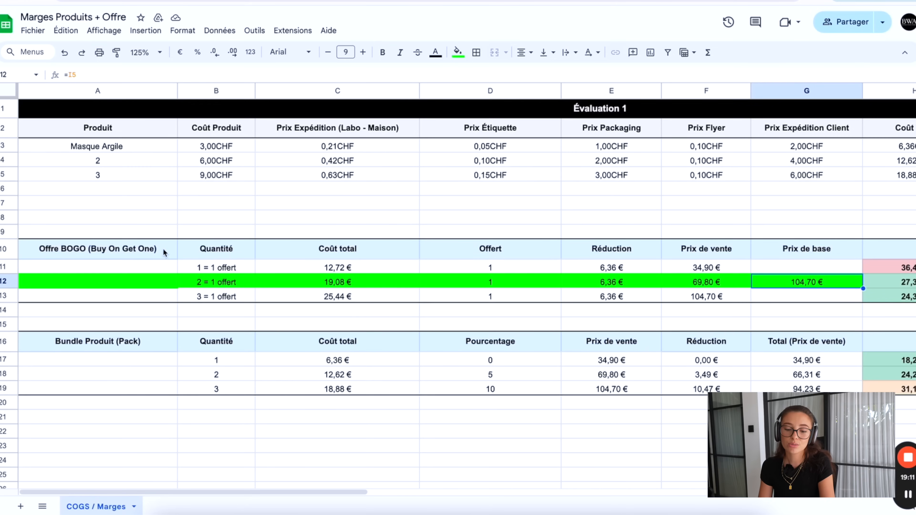
Copy the 2 = 1 offert quantity cell from the Offre BOGO table
{"action": "left_click", "coordinate": [80, 250]}
{"action": "scroll", "coordinate": [349, 287], "scroll_direction": "right", "scroll_amount": 2}
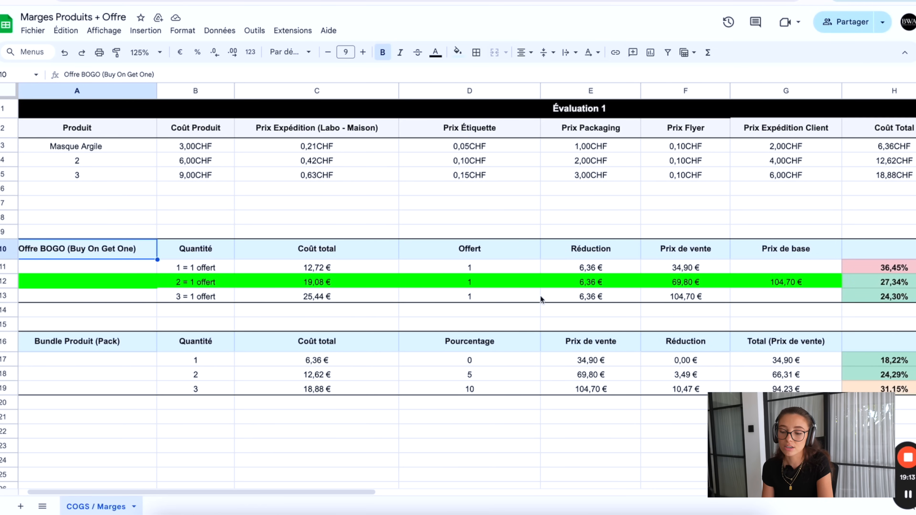
{"action": "left_click", "coordinate": [299, 282]}
{"action": "left_click", "coordinate": [193, 278]}
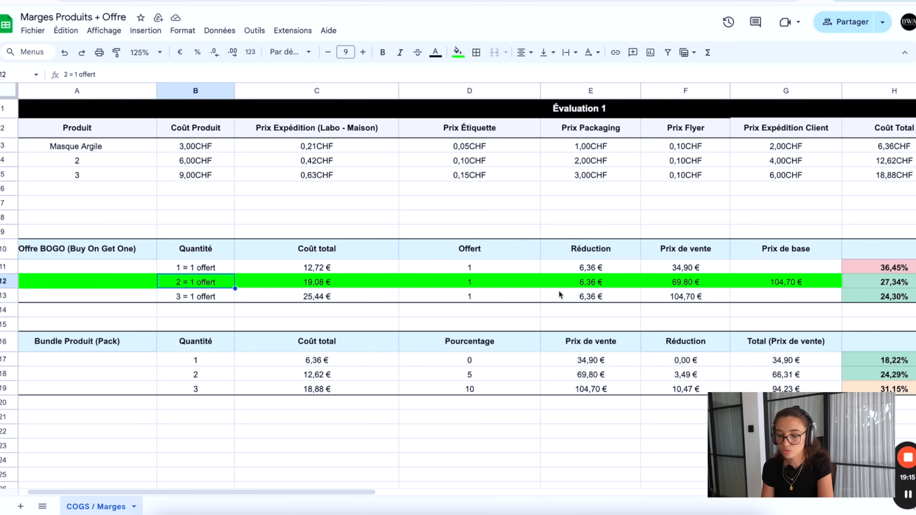
In the Bénéfice Client VS Produit spreadsheet, enter "2 = 1 offert" and "104,70€ à 69,80€" under Bénéfices Marketing = Offre
{"action": "key", "text": "ctrl+Tab"}
{"action": "left_click", "coordinate": [663, 145]}
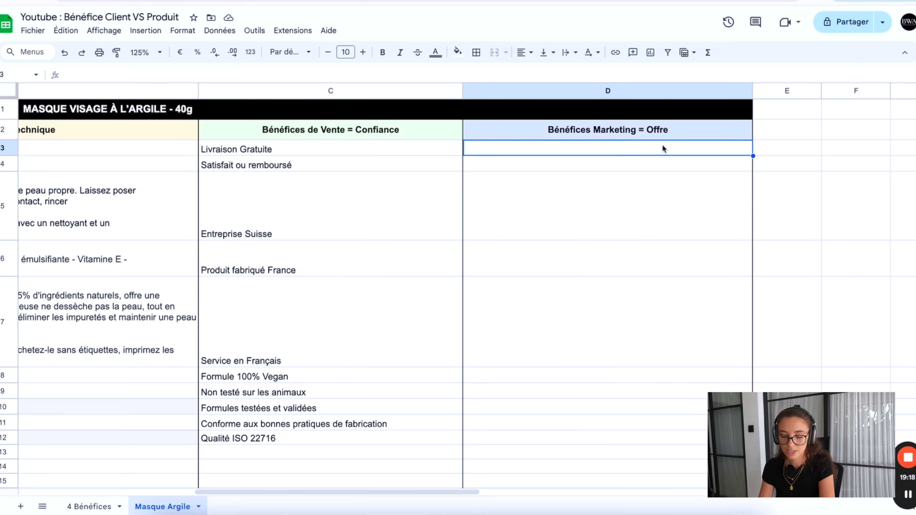
{"action": "type", "text": "2 = 1 offert"}
{"action": "left_click", "coordinate": [638, 168]}
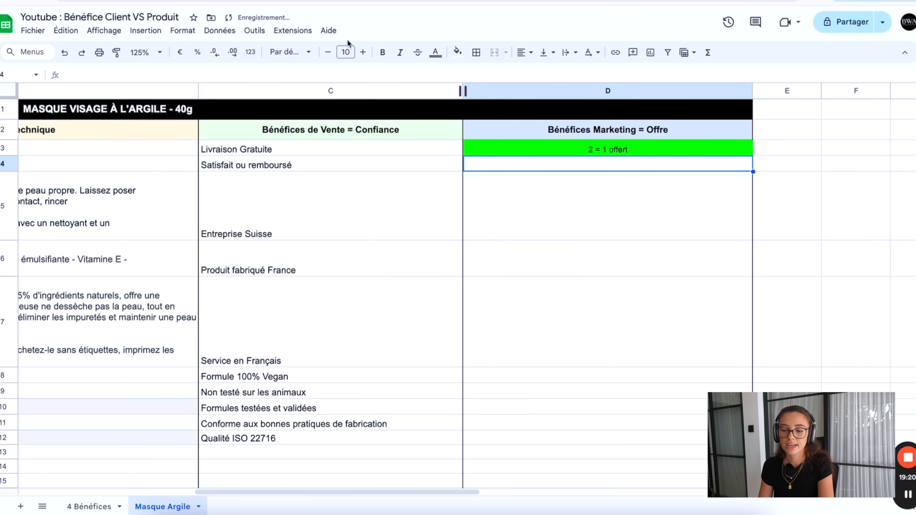
{"action": "type", "text": "104,70€ à 69,80€"}
{"action": "left_click", "coordinate": [657, 191]}
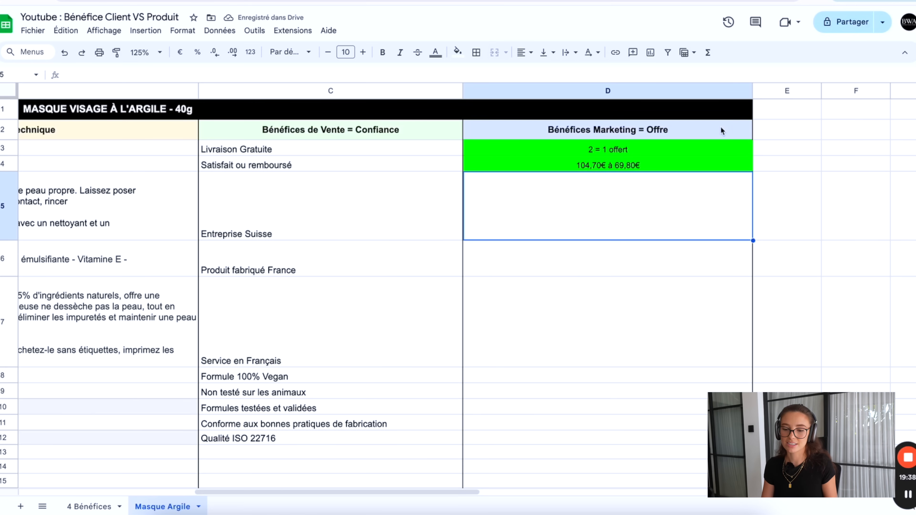
Switch to the CIRCLES CLEAR product page and examine its gallery images, bundle prices and benefit badges
{"action": "scroll", "coordinate": [440, 273], "scroll_direction": "left", "scroll_amount": 4}
{"action": "scroll", "coordinate": [440, 272], "scroll_direction": "left", "scroll_amount": 3}
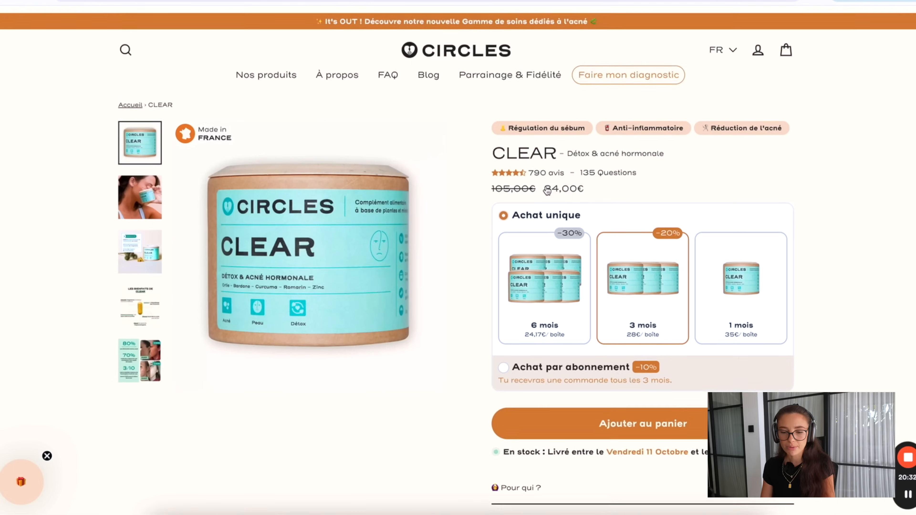
{"action": "scroll", "coordinate": [135, 193], "scroll_direction": "down", "scroll_amount": 1}
{"action": "left_click", "coordinate": [136, 194]}
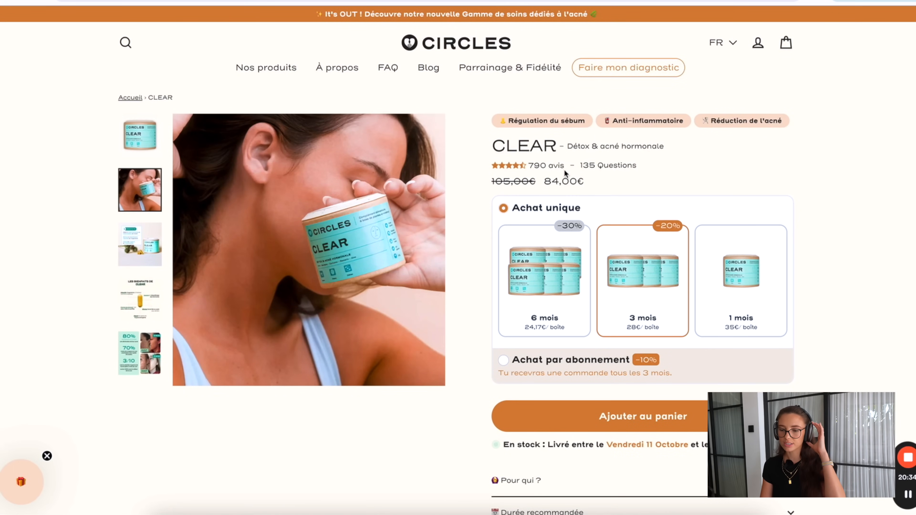
{"action": "left_click", "coordinate": [148, 263]}
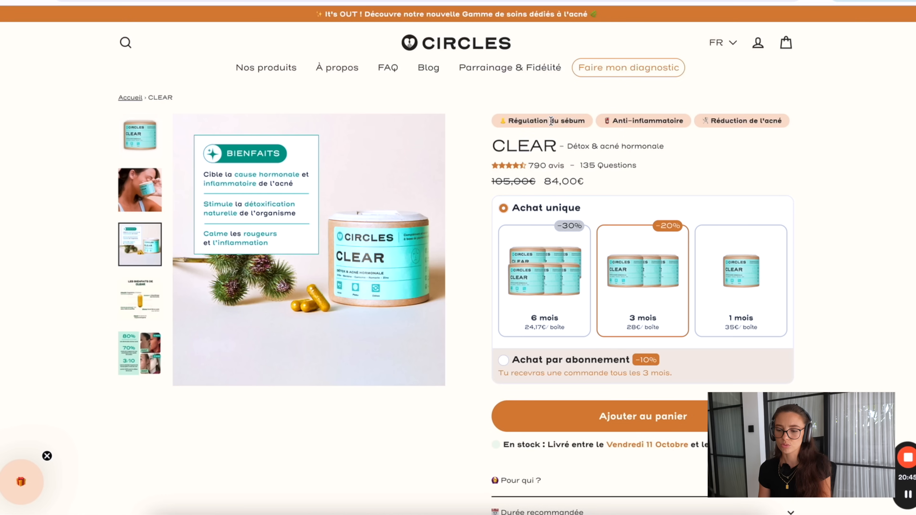
{"action": "double_click", "coordinate": [647, 119]}
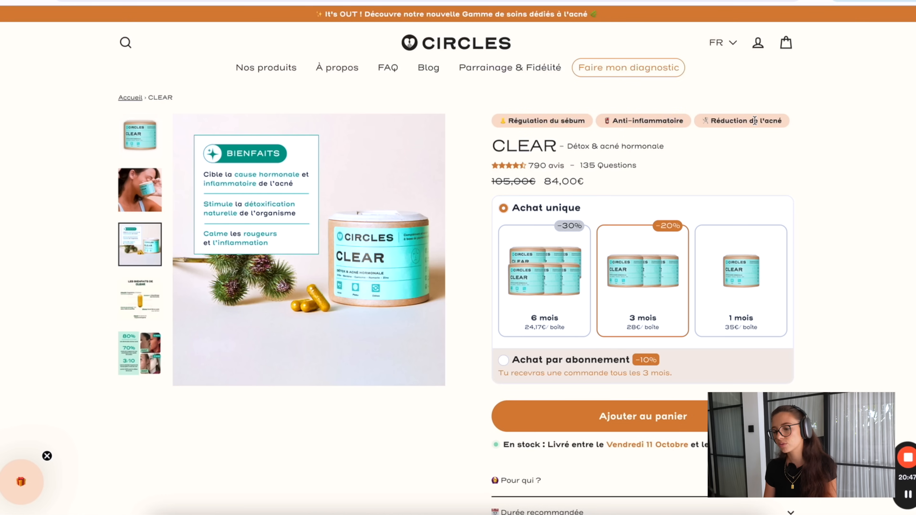
{"action": "scroll", "coordinate": [708, 119], "scroll_direction": "down", "scroll_amount": 1}
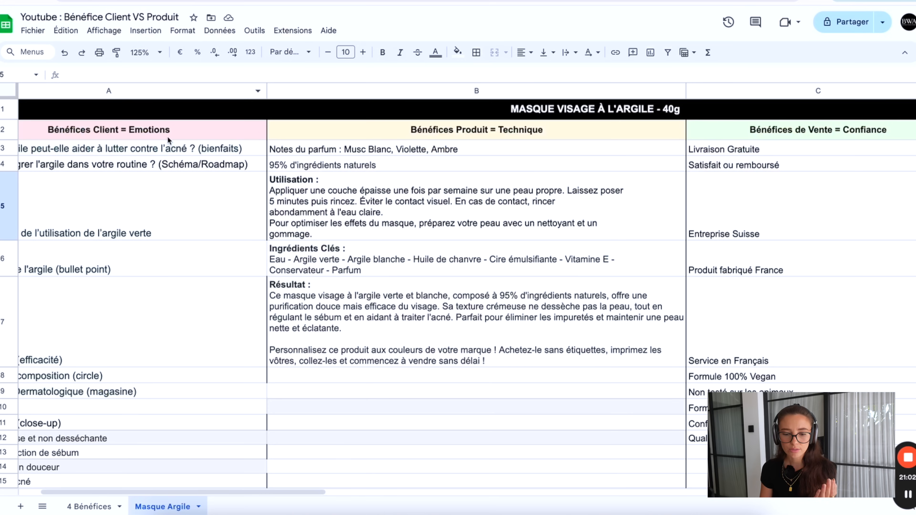
Return to the Masque Argile spreadsheet and set its zoom to 100%
{"action": "scroll", "coordinate": [167, 135], "scroll_direction": "left", "scroll_amount": 3}
{"action": "left_click", "coordinate": [167, 136]}
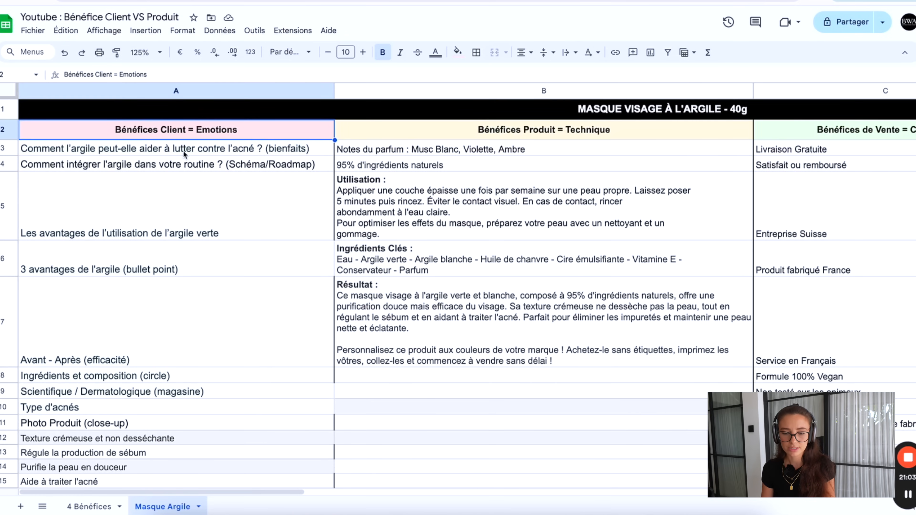
{"action": "left_click", "coordinate": [151, 47]}
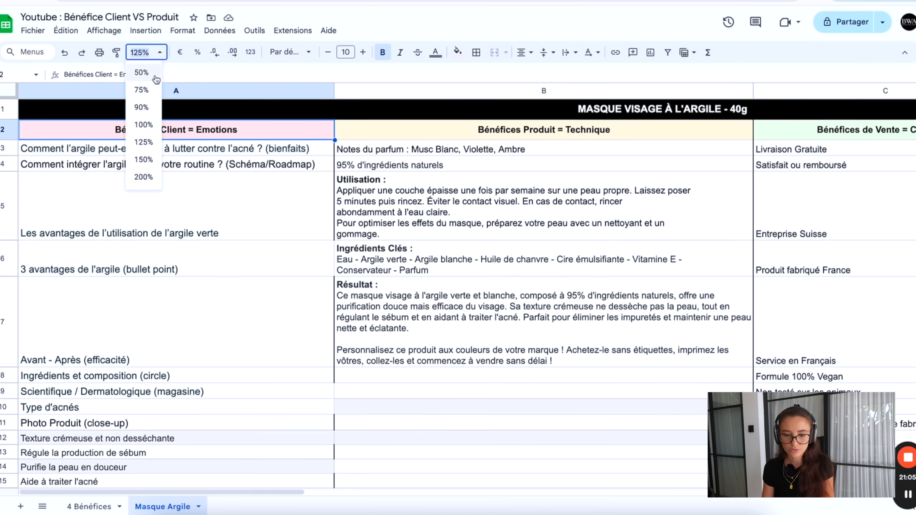
{"action": "left_click", "coordinate": [144, 107]}
{"action": "left_click", "coordinate": [103, 130]}
{"action": "left_click", "coordinate": [159, 52]}
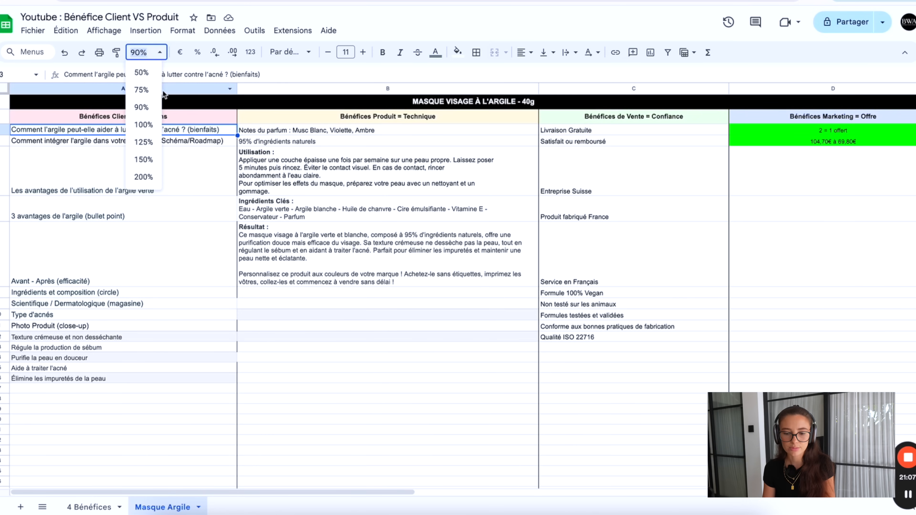
{"action": "left_click", "coordinate": [143, 125]}
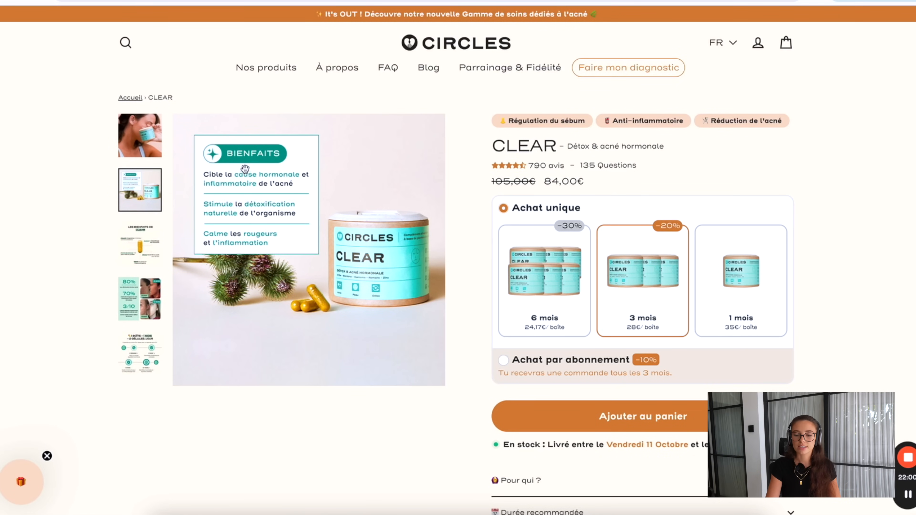
Back on the CIRCLES CLEAR product page, view the "Les bienfaits de CLEAR" and before/after results gallery images
{"action": "left_click", "coordinate": [148, 258]}
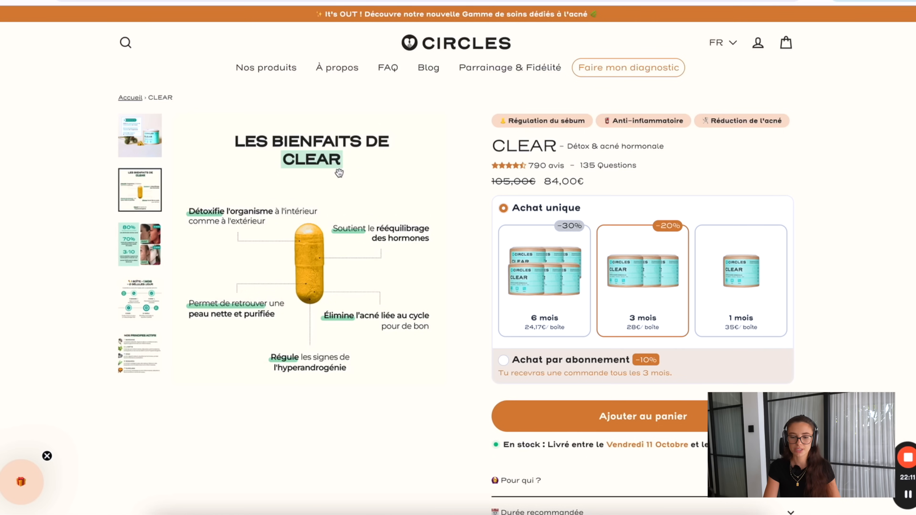
{"action": "left_click", "coordinate": [148, 221]}
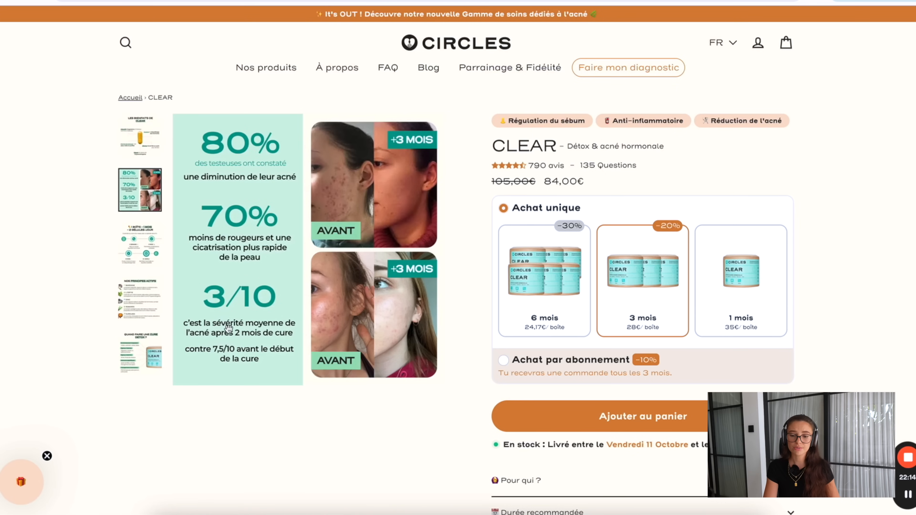
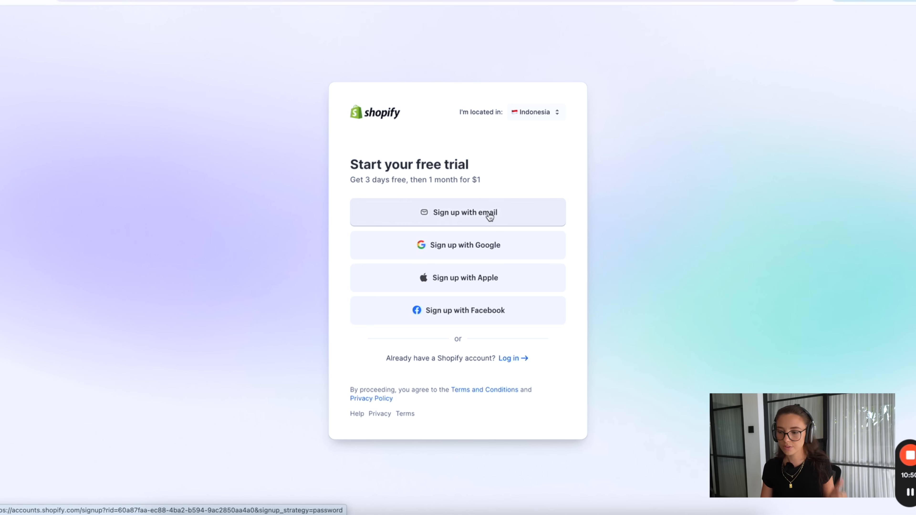
Switch to the Shopify free trial page and choose to sign up with email
{"action": "left_click", "coordinate": [490, 217]}
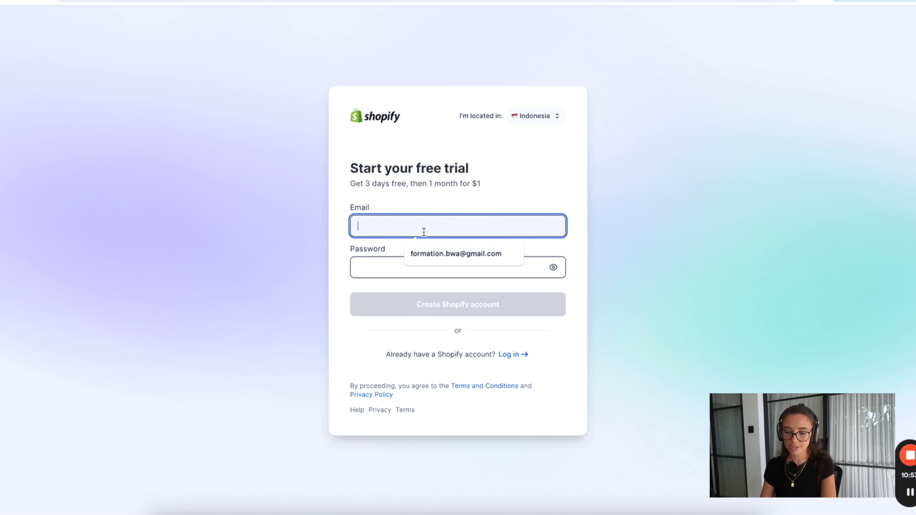
{"action": "left_click", "coordinate": [460, 181]}
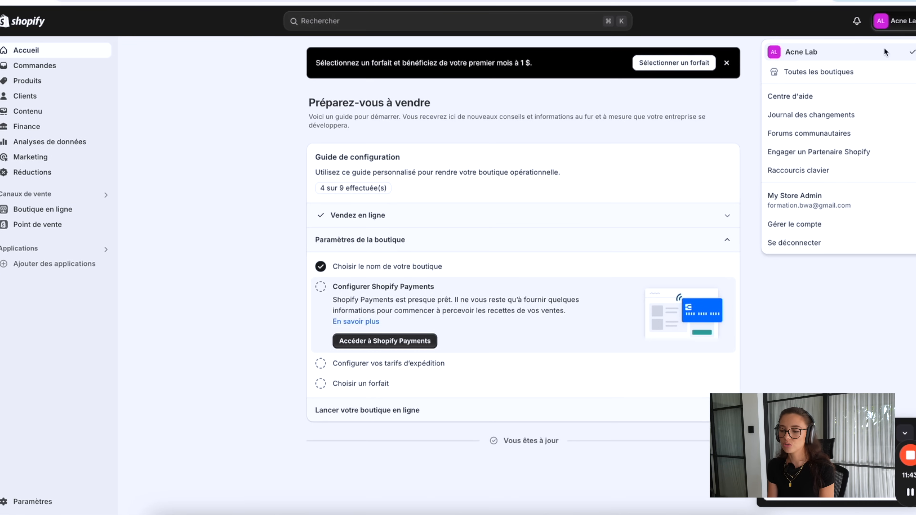
Open the Shopify account management page from the Acne Lab store and choose Français as the preferred language
{"action": "left_click", "coordinate": [787, 224]}
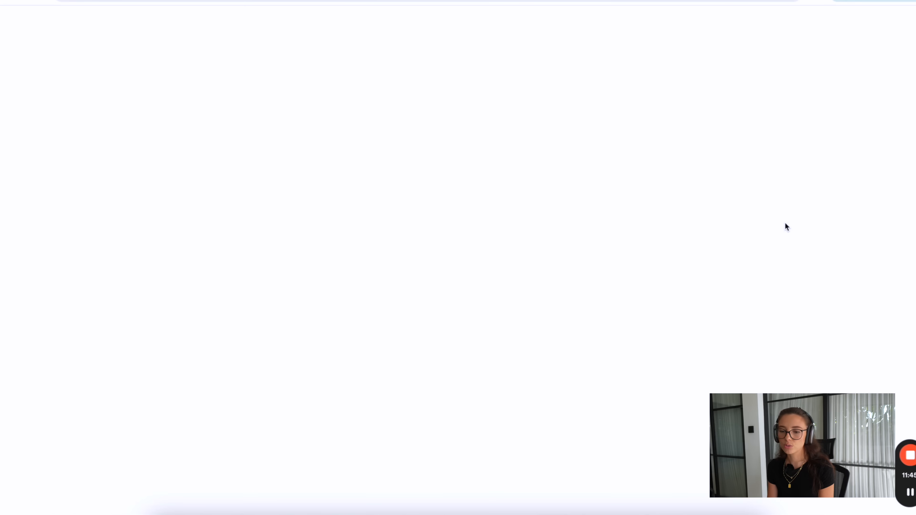
{"action": "scroll", "coordinate": [383, 267], "scroll_direction": "down", "scroll_amount": 5}
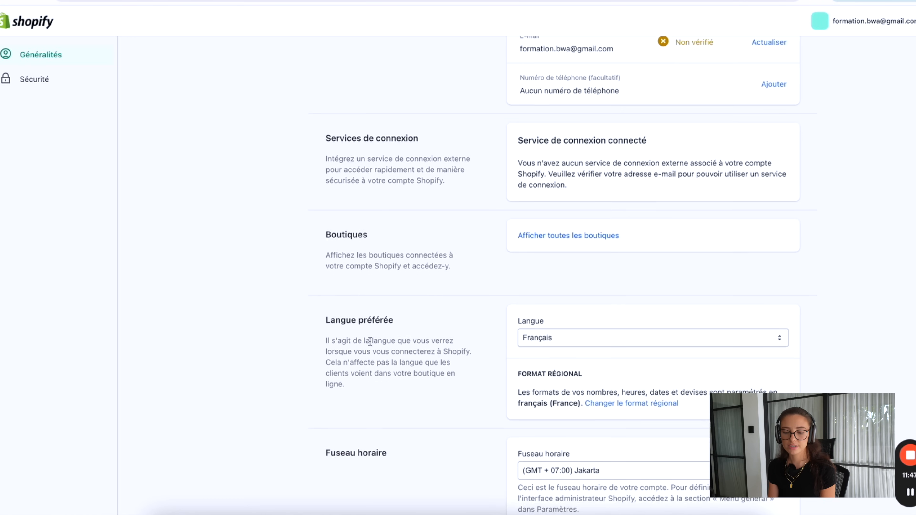
{"action": "scroll", "coordinate": [361, 283], "scroll_direction": "down", "scroll_amount": 1}
{"action": "left_click", "coordinate": [554, 320]}
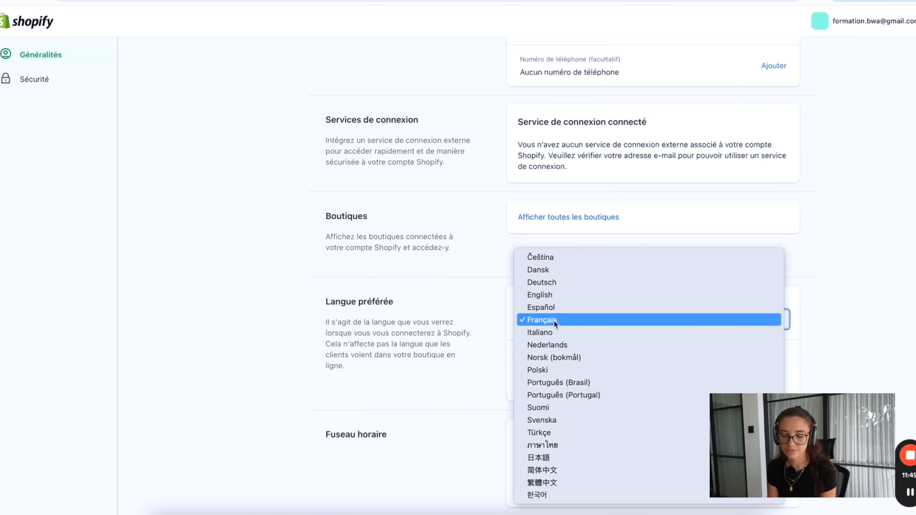
{"action": "left_click", "coordinate": [554, 321]}
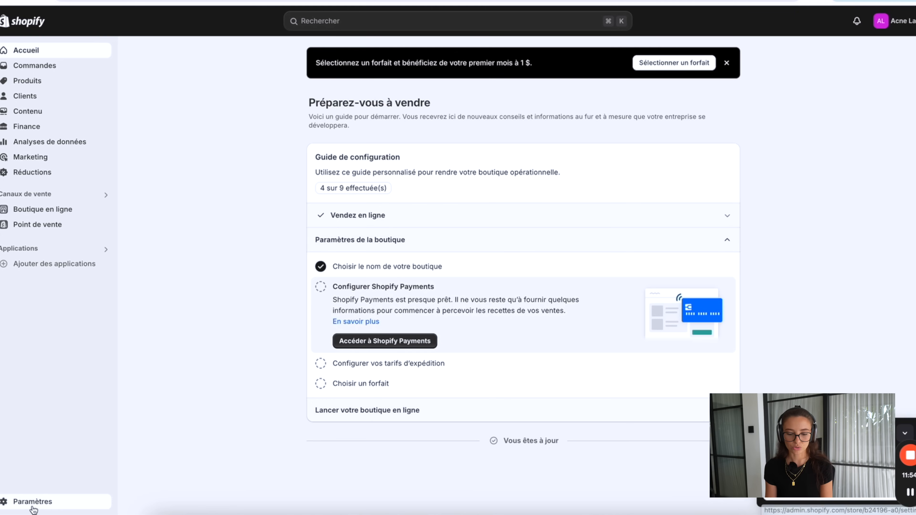
Open the Acne Lab store's Domaines settings and search for acnelab.eu as a new domain to buy
{"action": "left_click", "coordinate": [31, 503]}
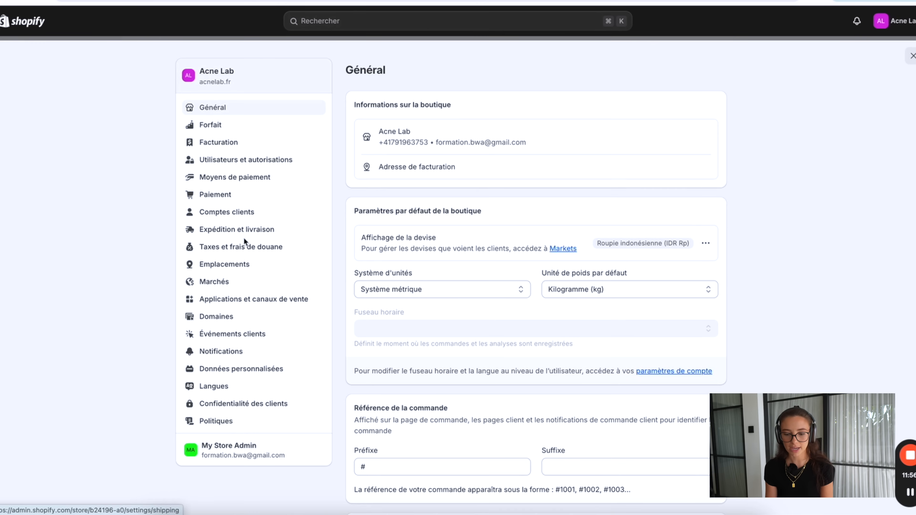
{"action": "left_click", "coordinate": [224, 318]}
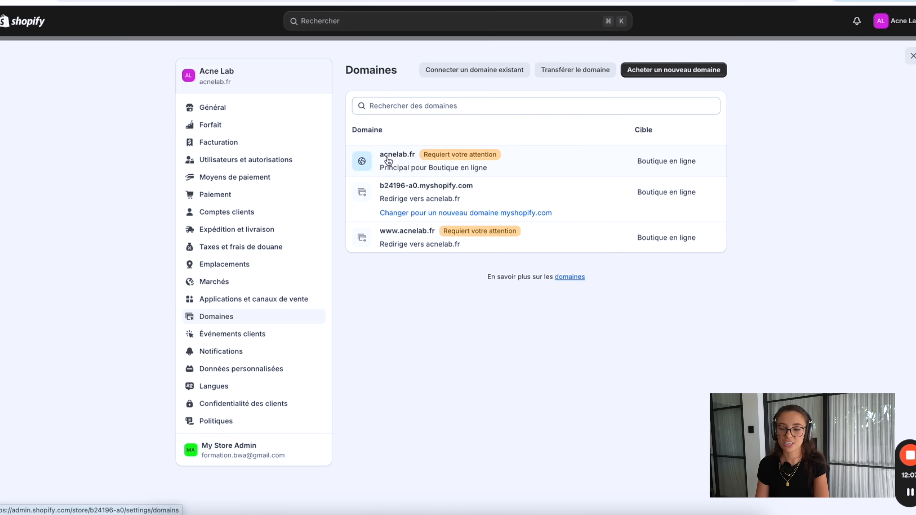
{"action": "left_click", "coordinate": [650, 70]}
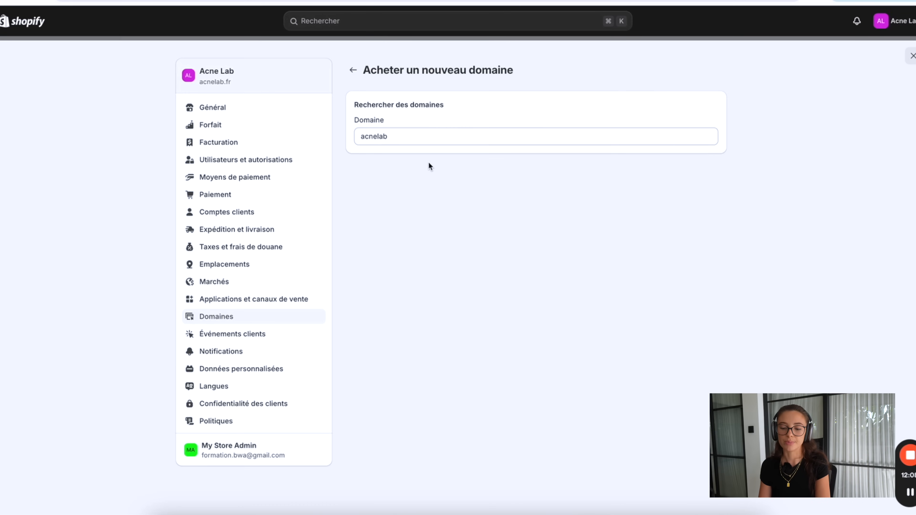
{"action": "left_click", "coordinate": [411, 139]}
{"action": "type", "text": ".eu"}
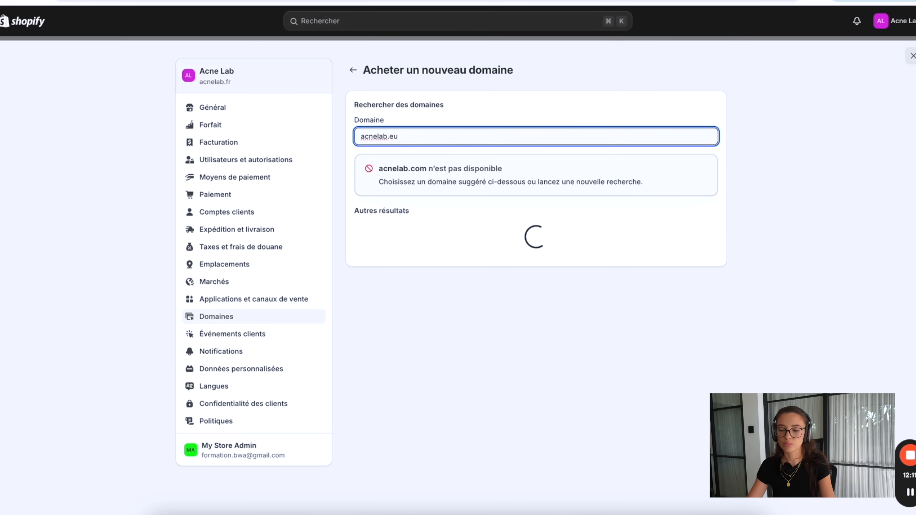
Replace the domain search with acne-lab.fr and check its availability
{"action": "key", "text": "super+a"}
{"action": "key", "text": "BackSpace"}
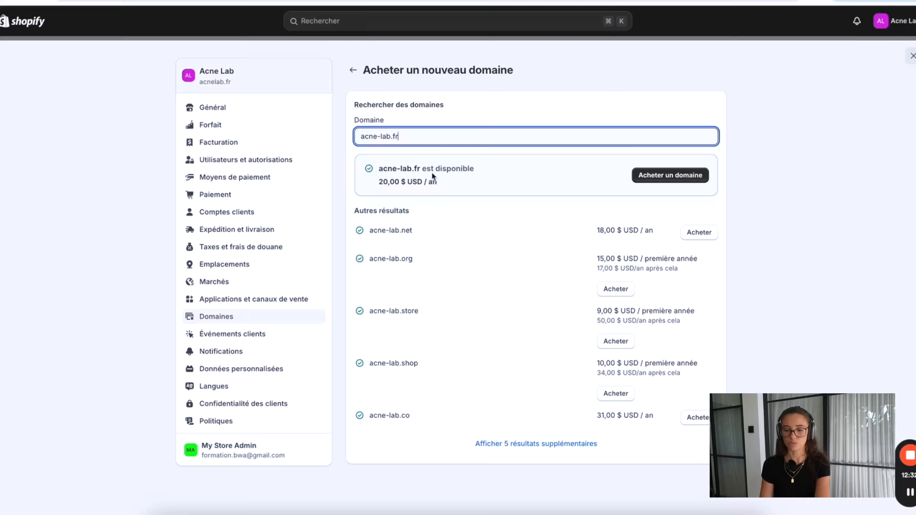
{"action": "triple_click", "coordinate": [406, 170]}
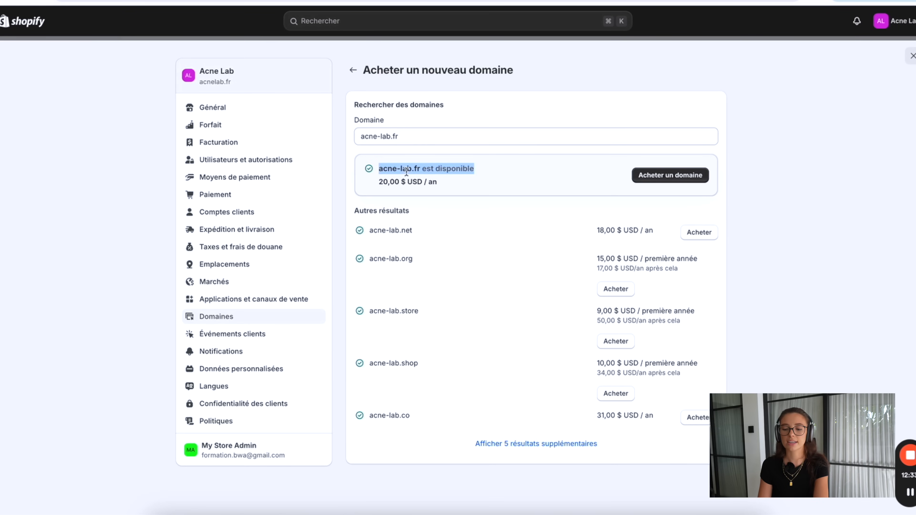
{"action": "left_click", "coordinate": [438, 170]}
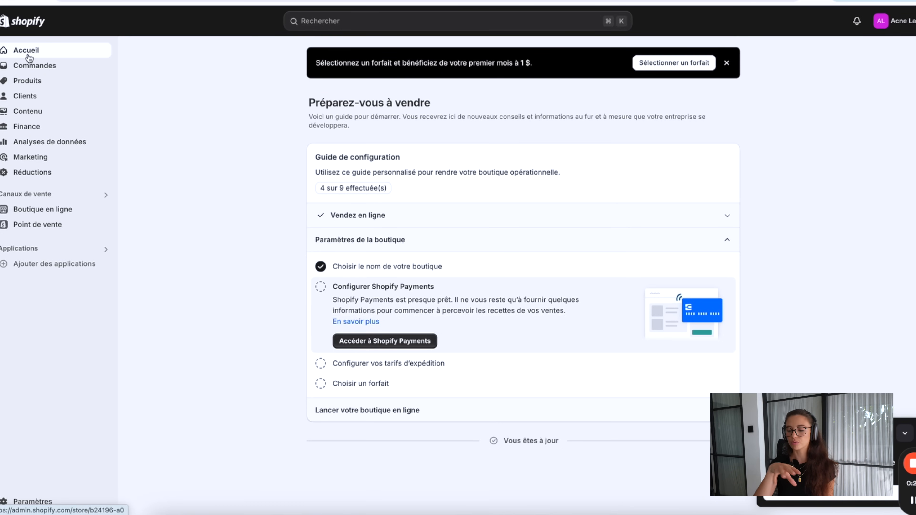
Look through the store admin's Commandes, Produits, Collections, Clients and Contenu pages
{"action": "left_click", "coordinate": [33, 64]}
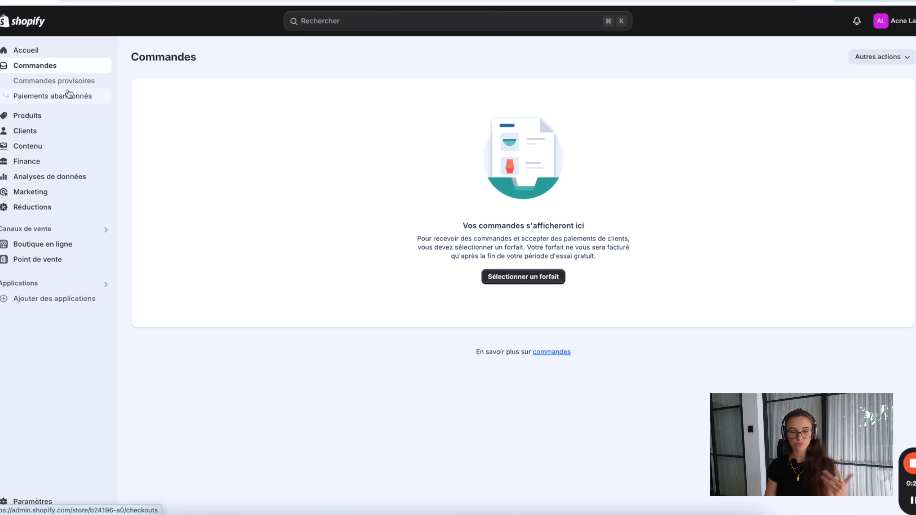
{"action": "left_click", "coordinate": [40, 116]}
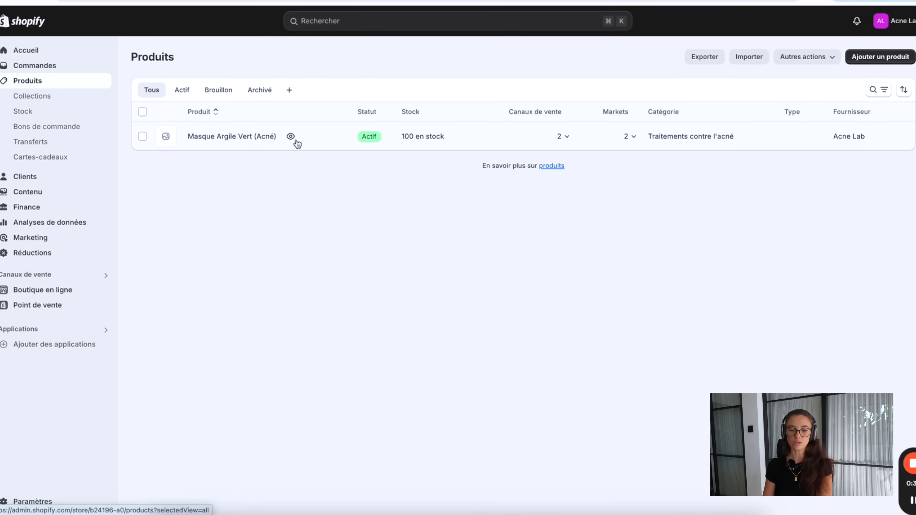
{"action": "left_click", "coordinate": [46, 97]}
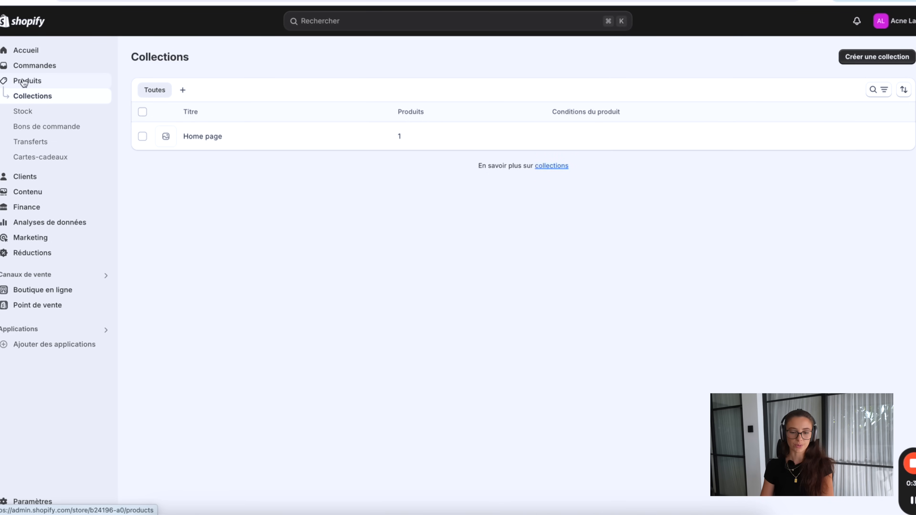
{"action": "left_click", "coordinate": [31, 183]}
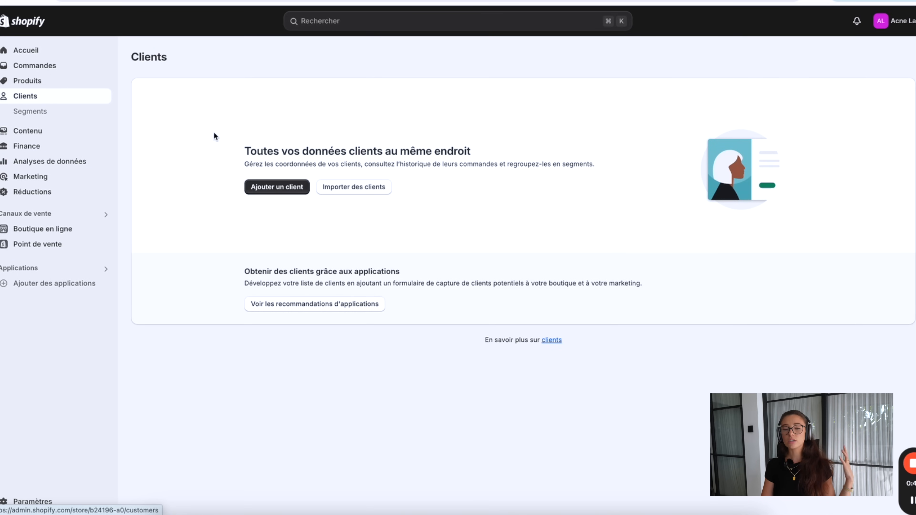
{"action": "left_click", "coordinate": [58, 131]}
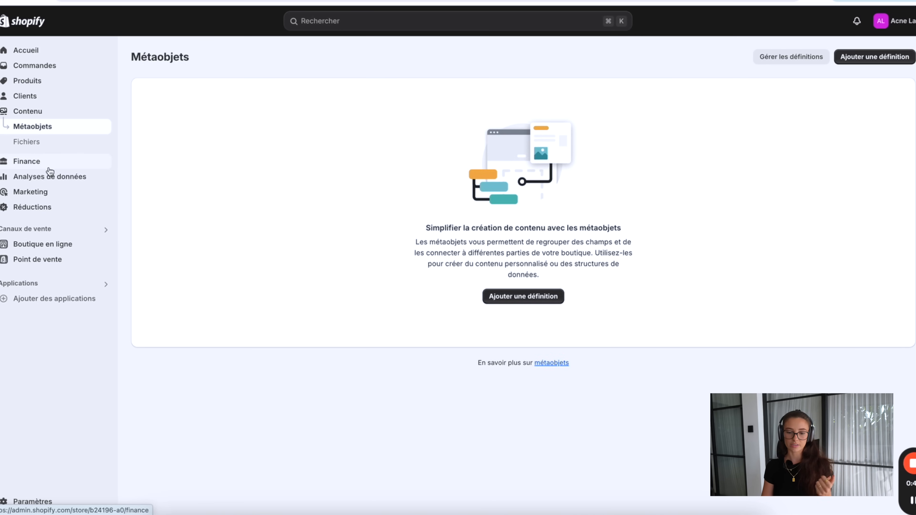
Examine the sales, visits and average basket reports in Analyses de données, and open the Réductions page
{"action": "left_click", "coordinate": [50, 177]}
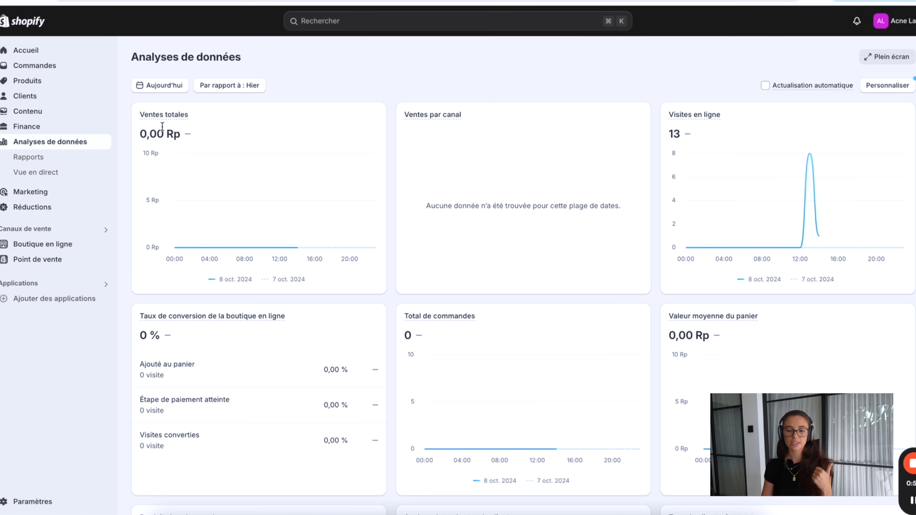
{"action": "scroll", "coordinate": [217, 140], "scroll_direction": "down", "scroll_amount": 1}
{"action": "scroll", "coordinate": [215, 140], "scroll_direction": "up", "scroll_amount": 1}
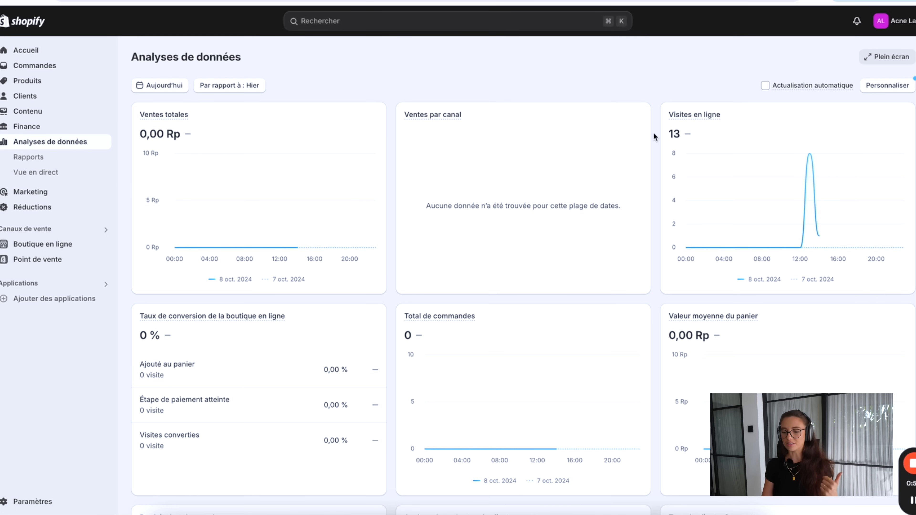
{"action": "scroll", "coordinate": [388, 327], "scroll_direction": "down", "scroll_amount": 1}
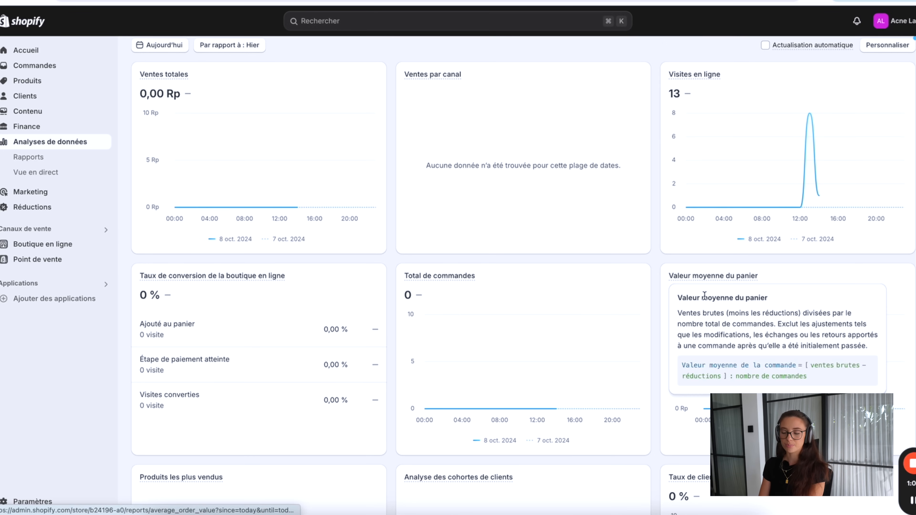
{"action": "scroll", "coordinate": [507, 248], "scroll_direction": "up", "scroll_amount": 1}
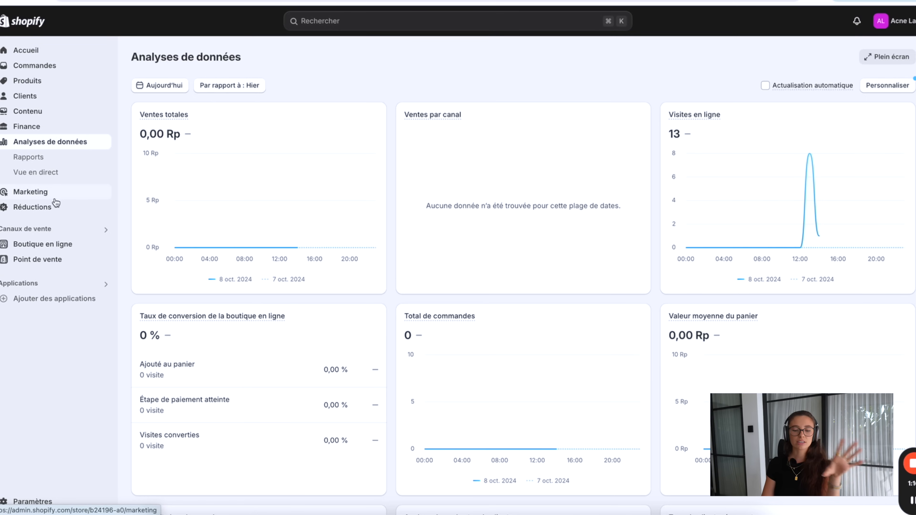
{"action": "left_click", "coordinate": [50, 206]}
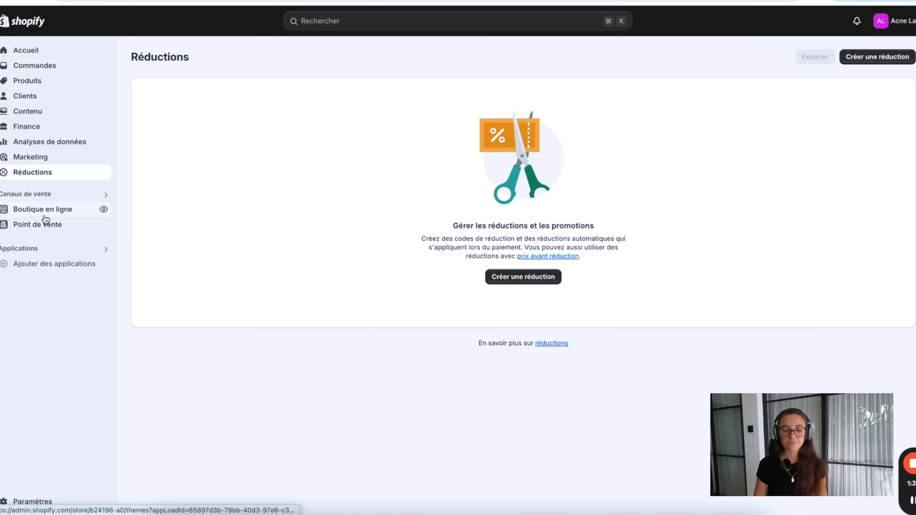
Open the online store's Thèmes page, and look through the Forfait, Facturation, Utilisateurs et autorisations and Moyens de paiement settings
{"action": "left_click", "coordinate": [44, 216]}
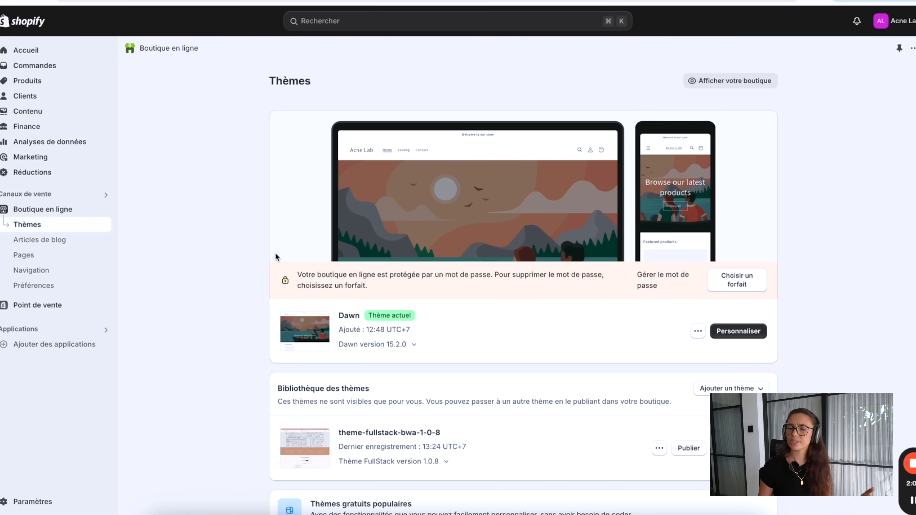
{"action": "left_click", "coordinate": [51, 500]}
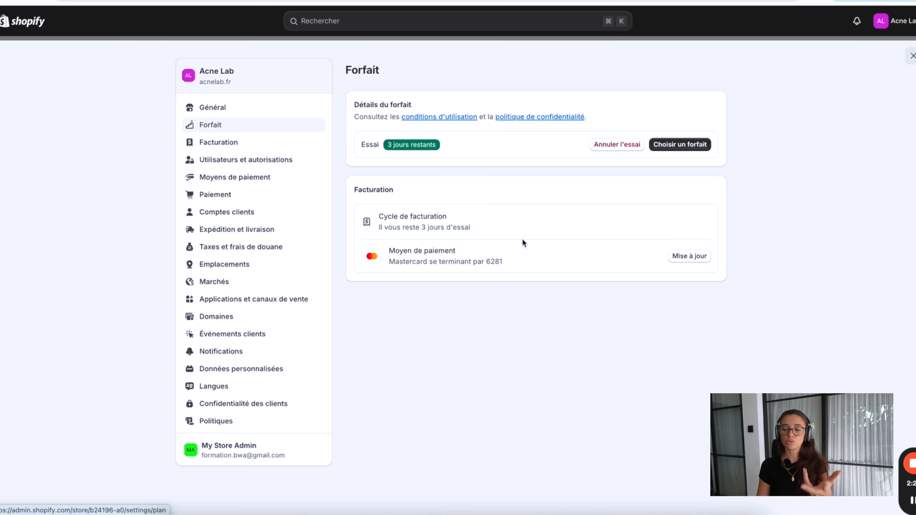
{"action": "left_click", "coordinate": [256, 148]}
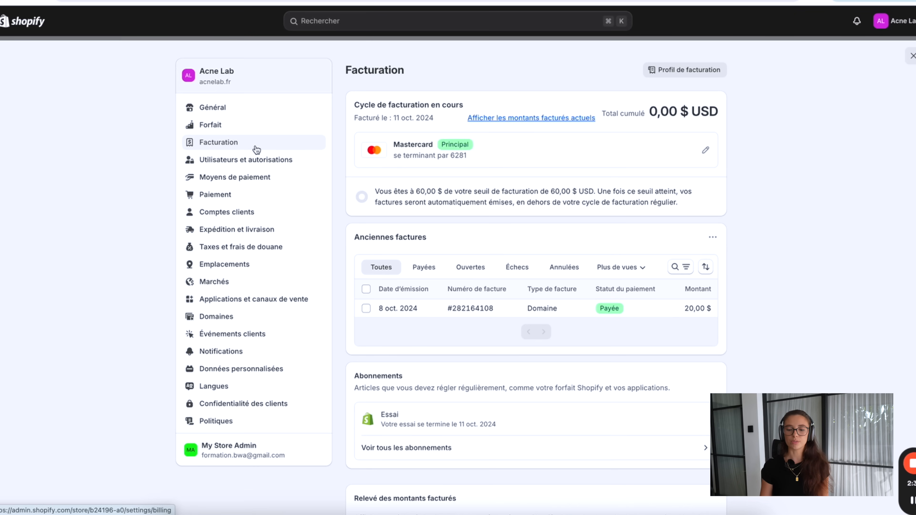
{"action": "left_click", "coordinate": [255, 160]}
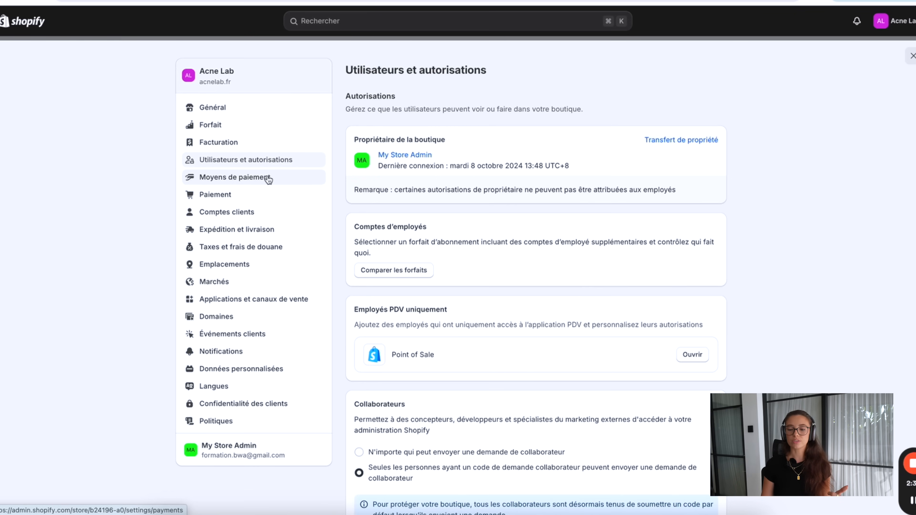
{"action": "left_click", "coordinate": [268, 179]}
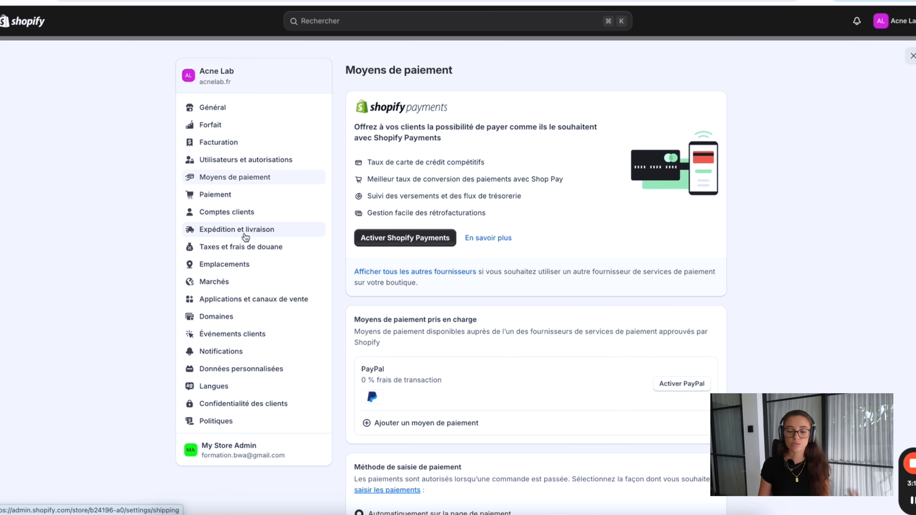
{"action": "scroll", "coordinate": [256, 253], "scroll_direction": "down", "scroll_amount": 1}
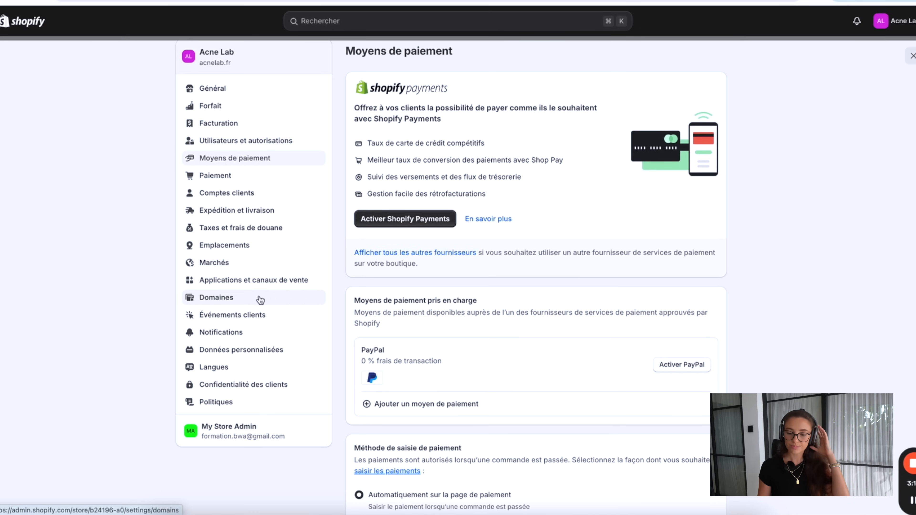
{"action": "left_click", "coordinate": [890, 29]}
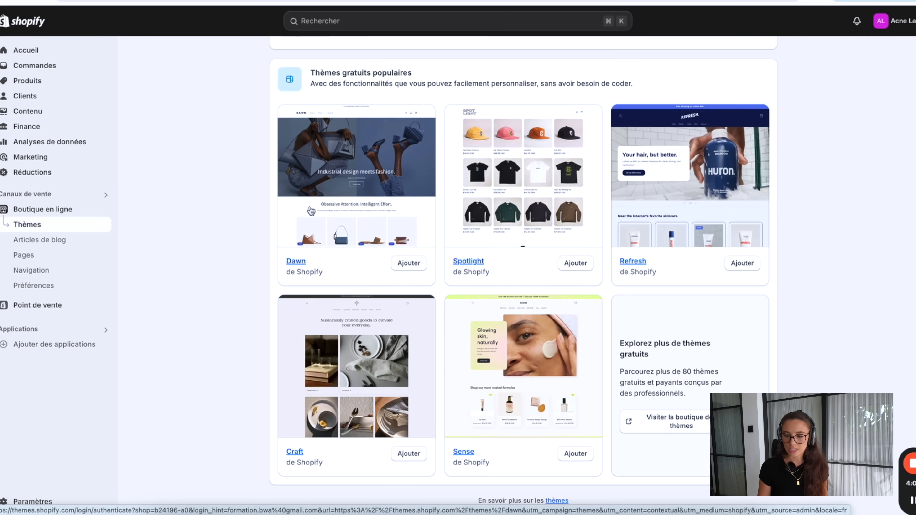
Look over the popular free themes, and browse the full catalogue and its filters in the Shopify theme store
{"action": "scroll", "coordinate": [695, 256], "scroll_direction": "up", "scroll_amount": 1}
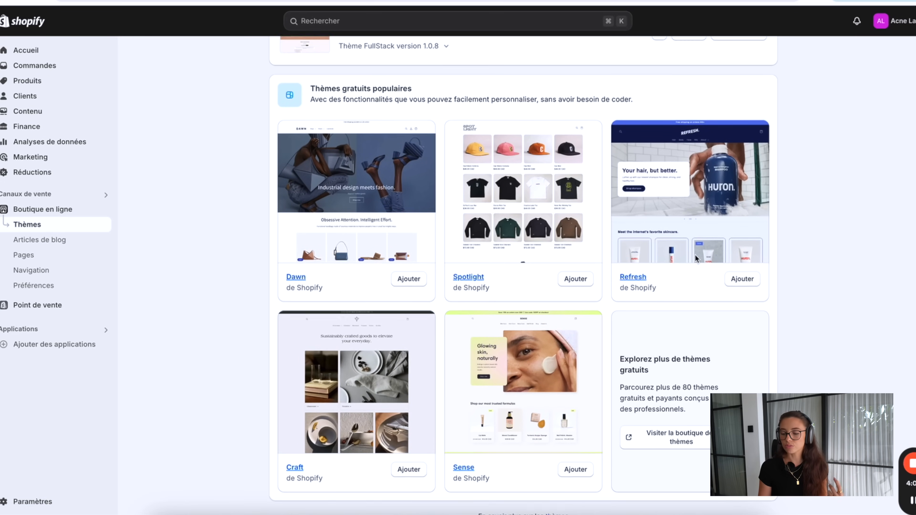
{"action": "scroll", "coordinate": [695, 255], "scroll_direction": "down", "scroll_amount": 1}
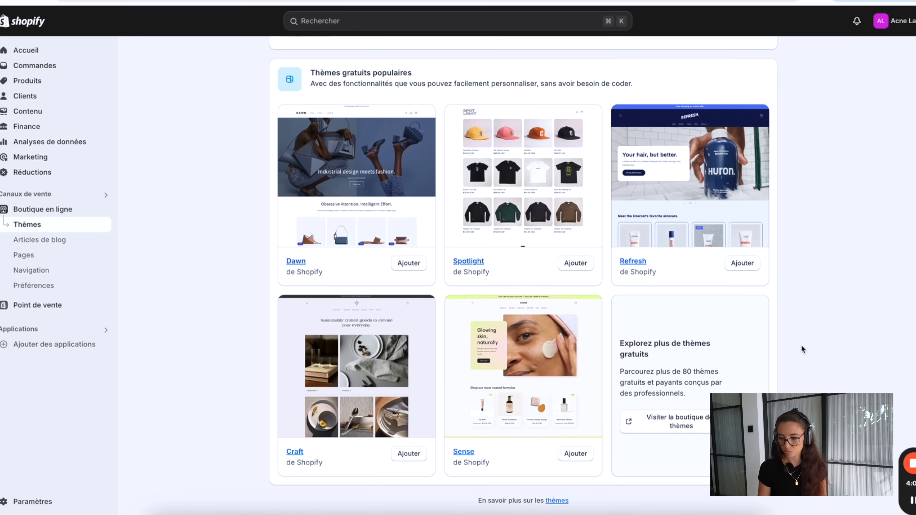
{"action": "right_click", "coordinate": [677, 422]}
{"action": "left_click", "coordinate": [698, 421]}
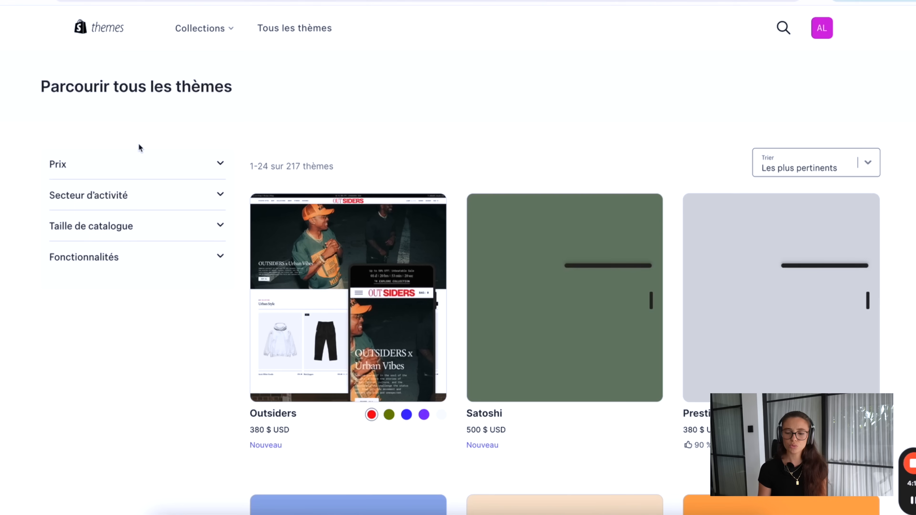
{"action": "scroll", "coordinate": [440, 170], "scroll_direction": "down", "scroll_amount": 3}
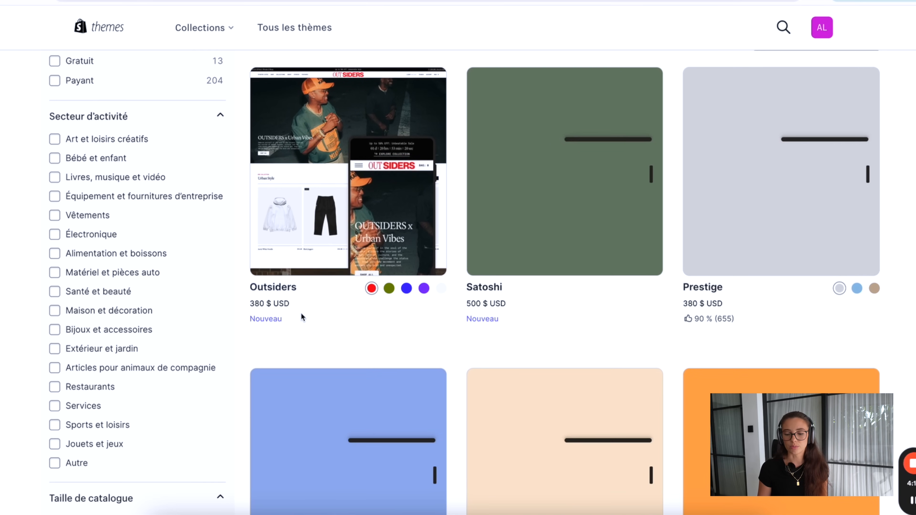
{"action": "scroll", "coordinate": [555, 308], "scroll_direction": "down", "scroll_amount": 8}
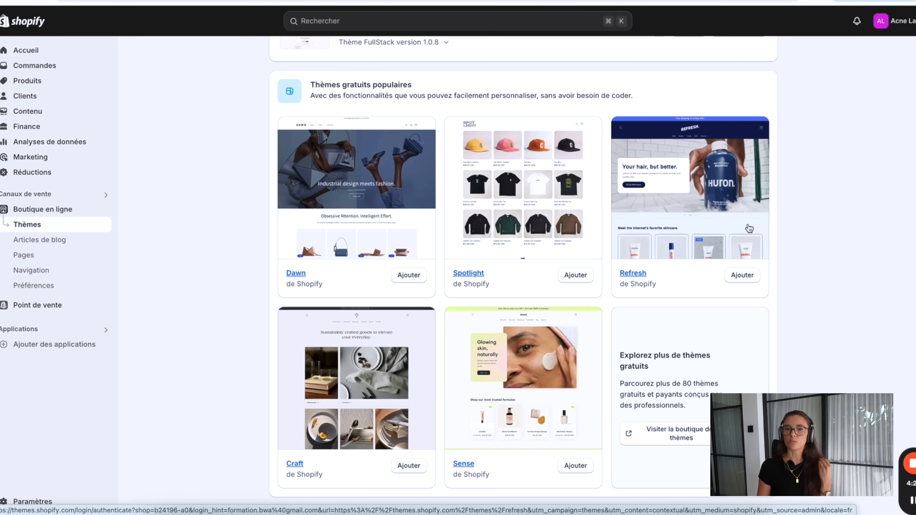
{"action": "scroll", "coordinate": [749, 228], "scroll_direction": "up", "scroll_amount": 1}
{"action": "scroll", "coordinate": [749, 231], "scroll_direction": "down", "scroll_amount": 2}
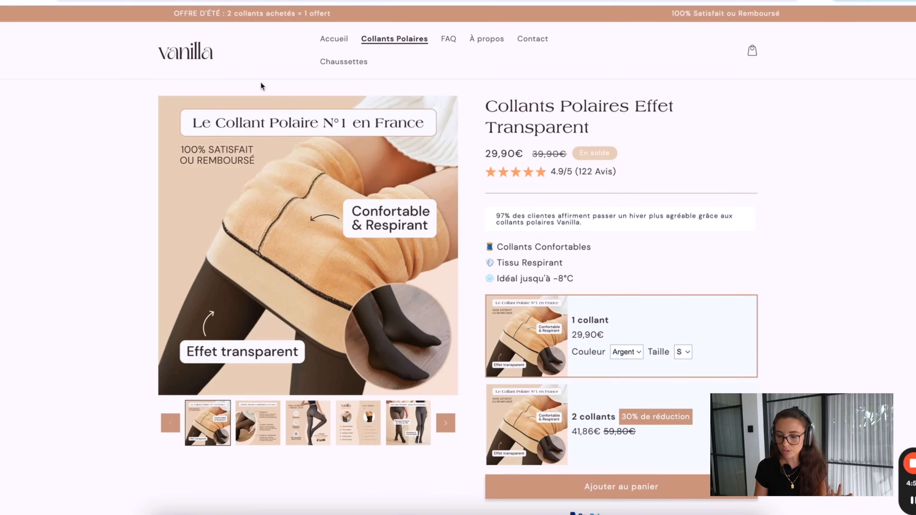
Examine each gallery image on the Vanilla store's Collants Polaires Effet Transparent product page, and return to the first one
{"action": "scroll", "coordinate": [262, 86], "scroll_direction": "down", "scroll_amount": 1}
{"action": "scroll", "coordinate": [262, 86], "scroll_direction": "up", "scroll_amount": 1}
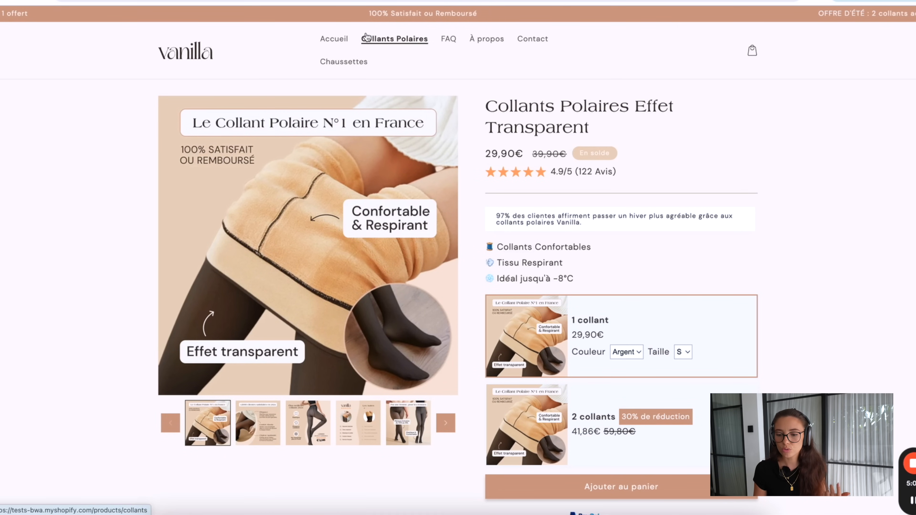
{"action": "scroll", "coordinate": [465, 119], "scroll_direction": "down", "scroll_amount": 1}
{"action": "left_click", "coordinate": [266, 420]}
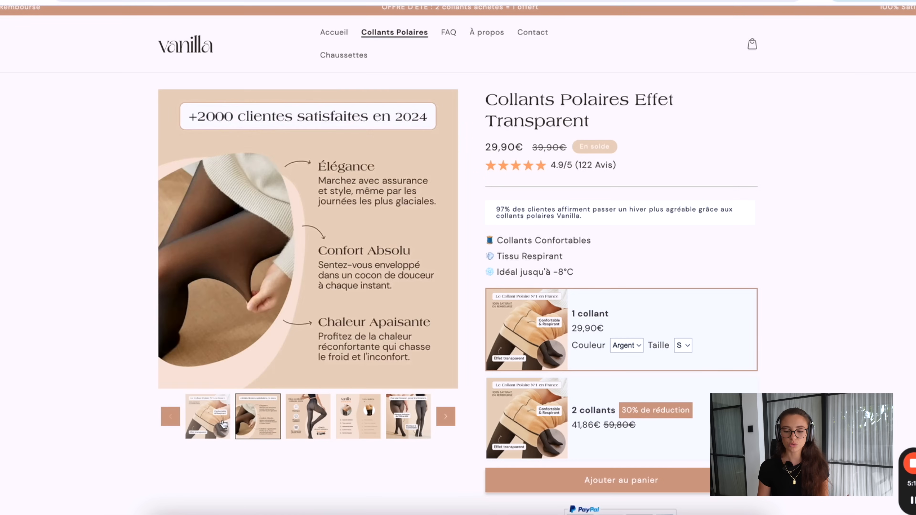
{"action": "left_click", "coordinate": [213, 419]}
{"action": "left_click", "coordinate": [265, 420]}
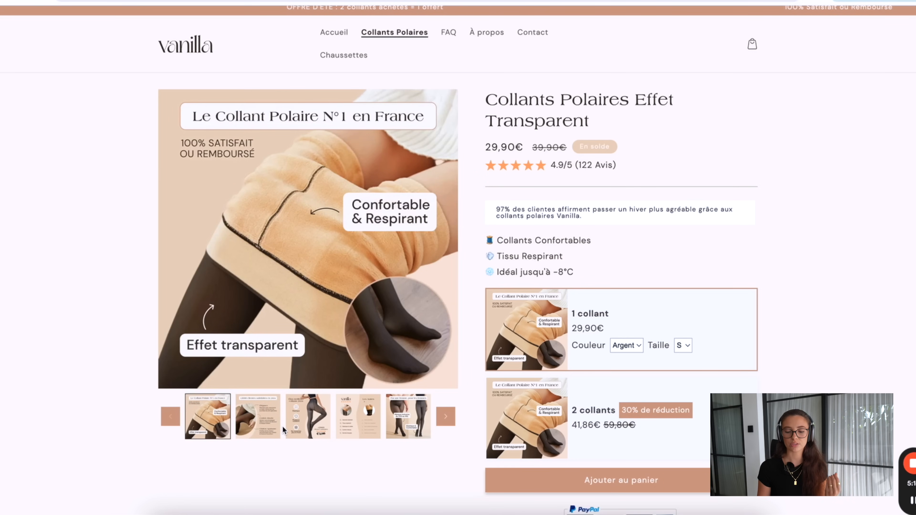
{"action": "left_click", "coordinate": [308, 422]}
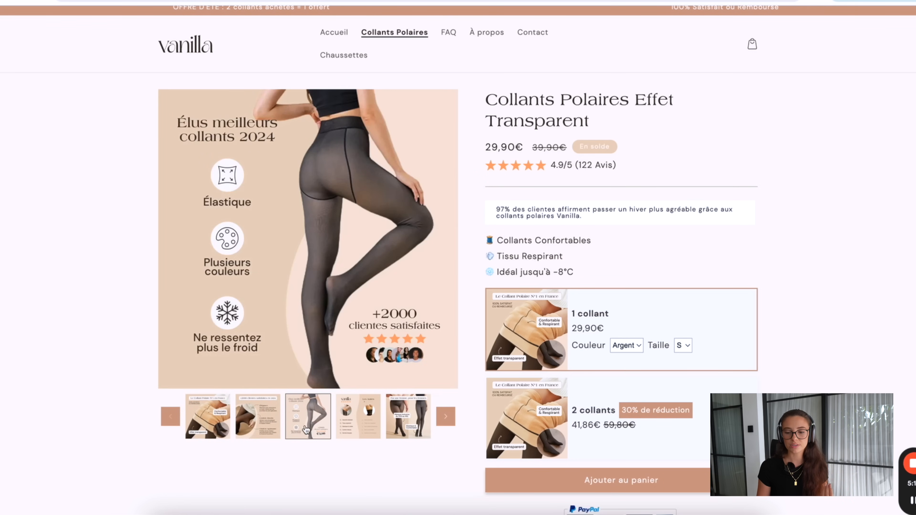
{"action": "left_click", "coordinate": [358, 421]}
{"action": "left_click", "coordinate": [396, 428]}
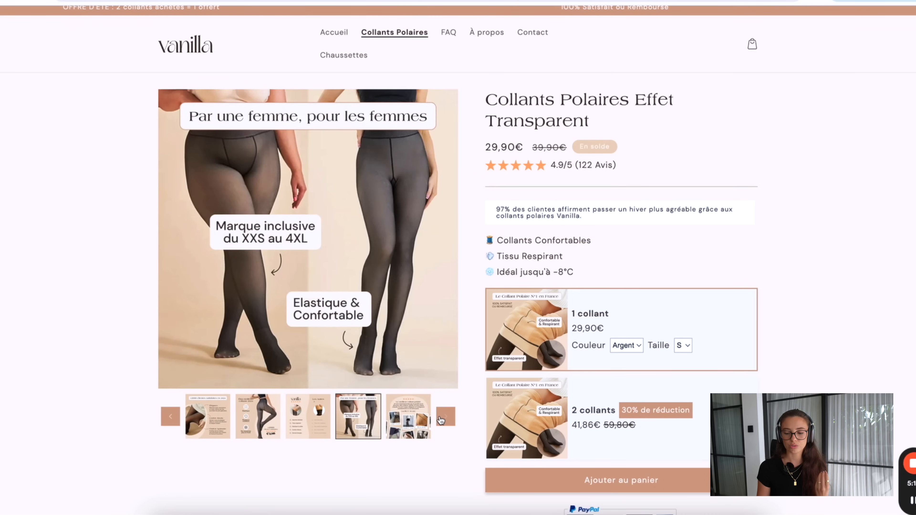
{"action": "left_click", "coordinate": [408, 425]}
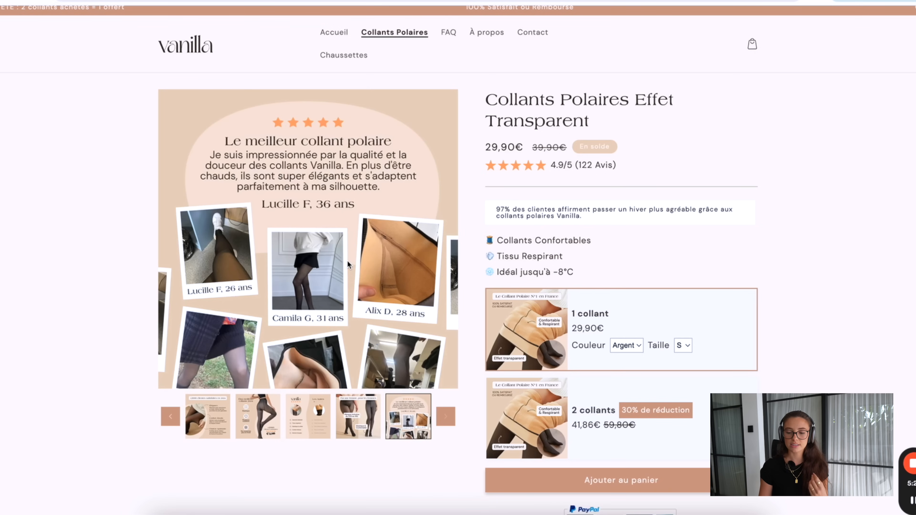
{"action": "left_click", "coordinate": [230, 422]}
{"action": "left_click", "coordinate": [171, 418]}
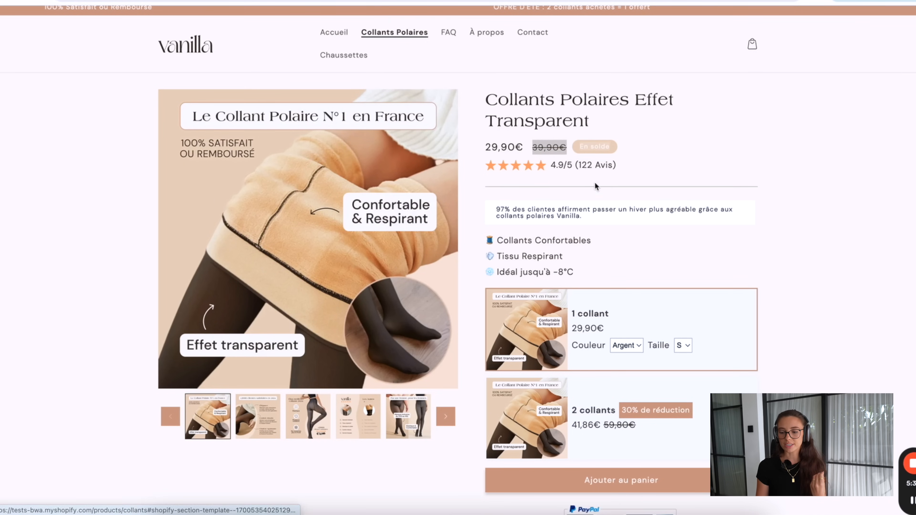
Examine the product page's price, key benefits, 1 and 2 collants offers and payment logos, and check the Livraison Offerte Colissimo details
{"action": "scroll", "coordinate": [657, 230], "scroll_direction": "down", "scroll_amount": 1}
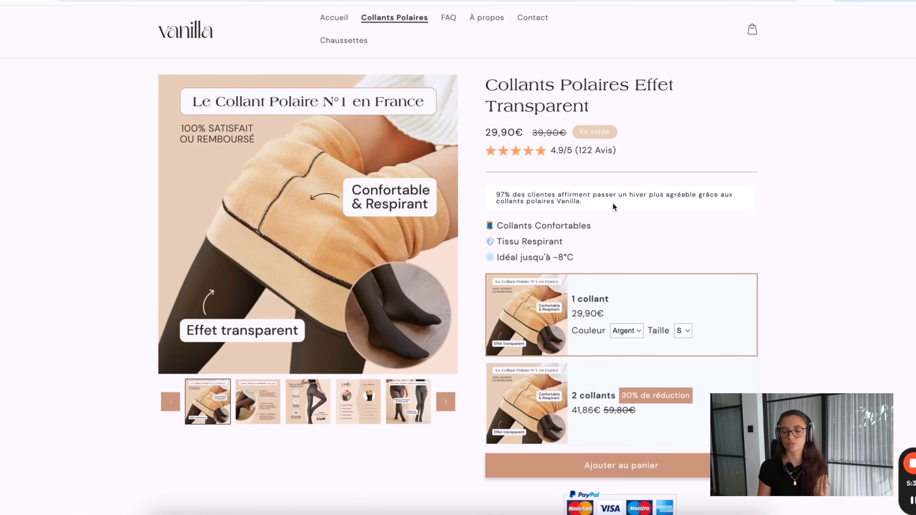
{"action": "scroll", "coordinate": [529, 228], "scroll_direction": "down", "scroll_amount": 4}
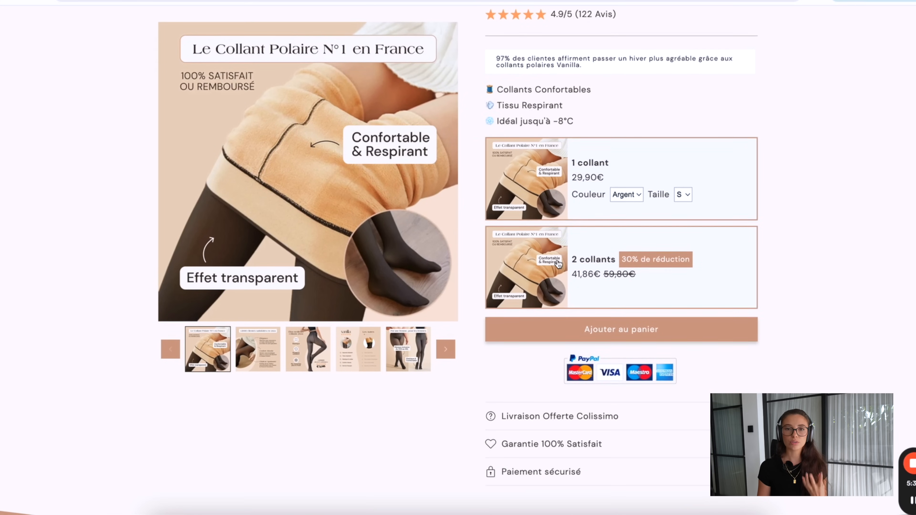
{"action": "scroll", "coordinate": [644, 288], "scroll_direction": "down", "scroll_amount": 3}
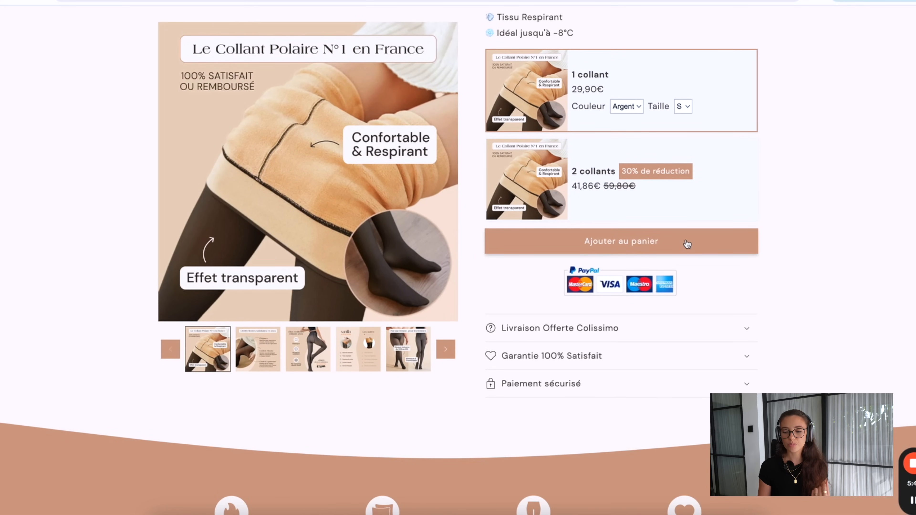
{"action": "scroll", "coordinate": [639, 294], "scroll_direction": "down", "scroll_amount": 2}
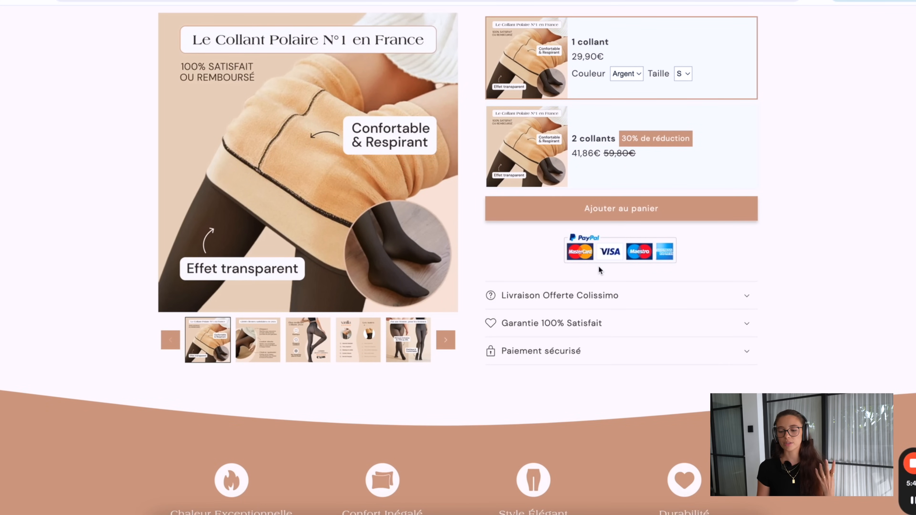
{"action": "scroll", "coordinate": [599, 267], "scroll_direction": "down", "scroll_amount": 4}
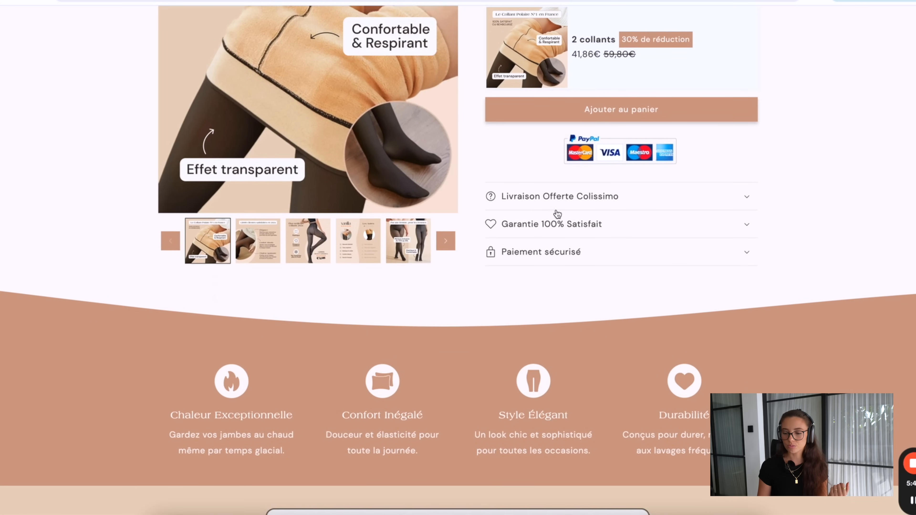
{"action": "left_click", "coordinate": [636, 196]}
{"action": "left_click", "coordinate": [635, 197]}
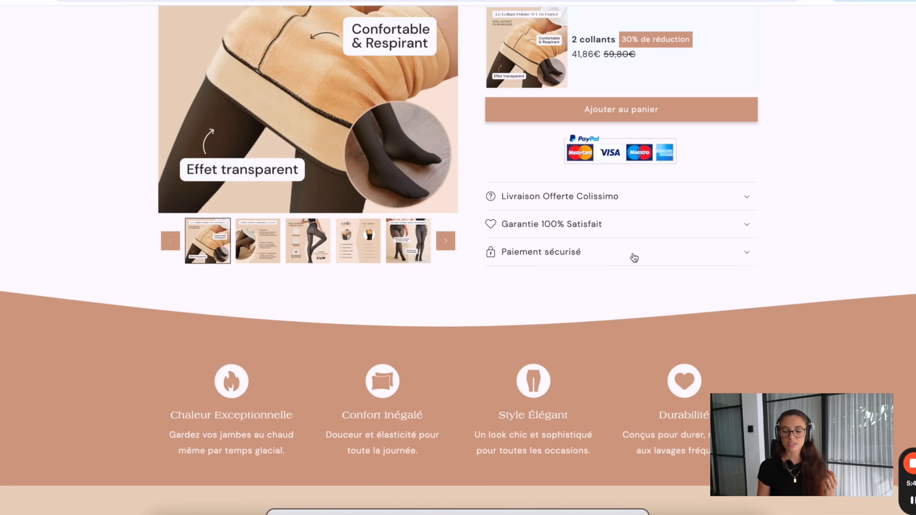
{"action": "scroll", "coordinate": [634, 258], "scroll_direction": "down", "scroll_amount": 4}
{"action": "scroll", "coordinate": [634, 258], "scroll_direction": "up", "scroll_amount": 3}
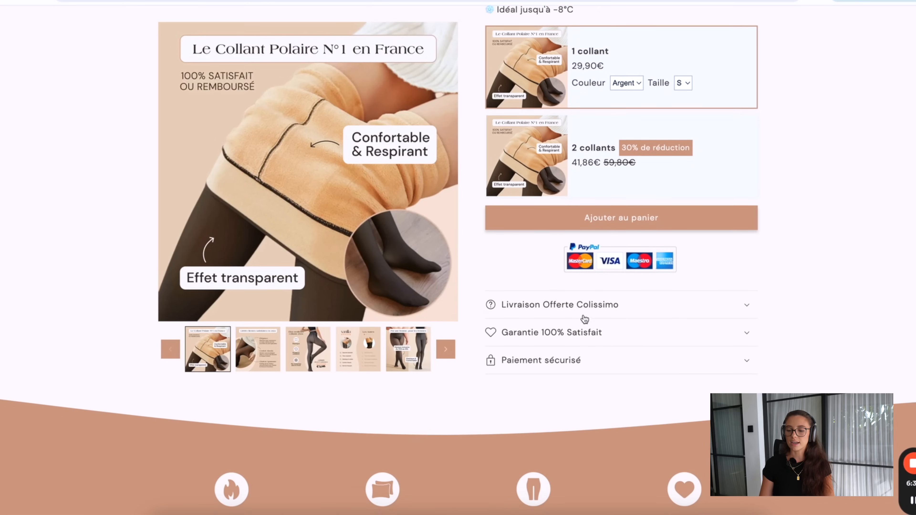
Read the product page's four icon benefits, the Les Collants Polaires N°1 en France banner and the 4 raisons section
{"action": "scroll", "coordinate": [577, 307], "scroll_direction": "down", "scroll_amount": 2}
{"action": "scroll", "coordinate": [585, 266], "scroll_direction": "down", "scroll_amount": 5}
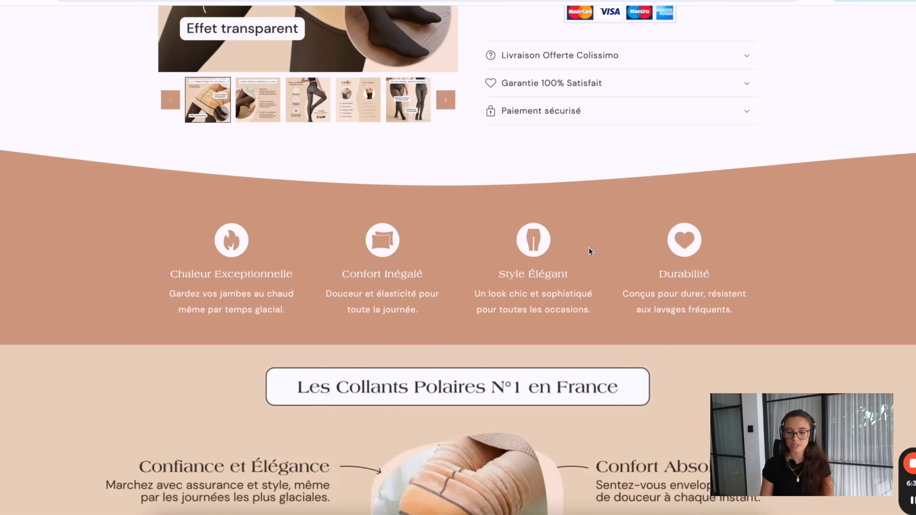
{"action": "scroll", "coordinate": [589, 249], "scroll_direction": "up", "scroll_amount": 1}
{"action": "left_click_drag", "start_coordinate": [294, 312], "coordinate": [220, 310]}
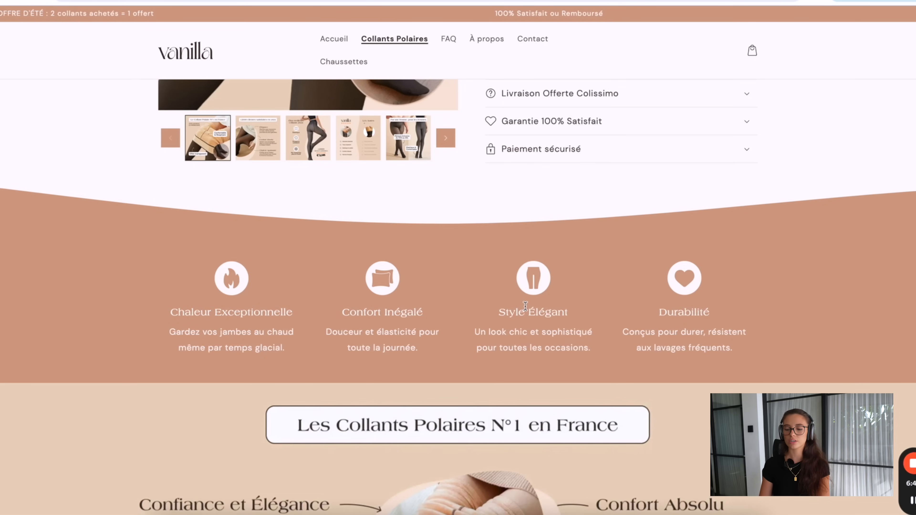
{"action": "scroll", "coordinate": [667, 307], "scroll_direction": "down", "scroll_amount": 6}
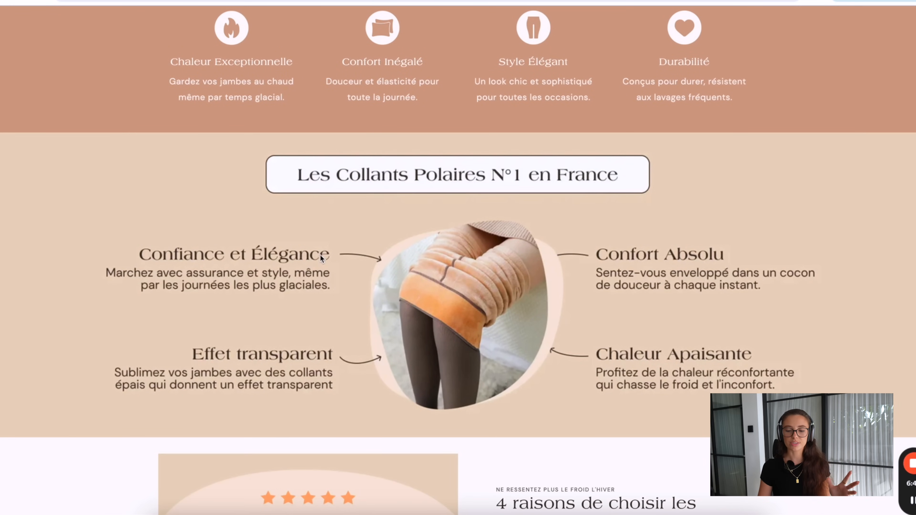
{"action": "scroll", "coordinate": [415, 266], "scroll_direction": "down", "scroll_amount": 10}
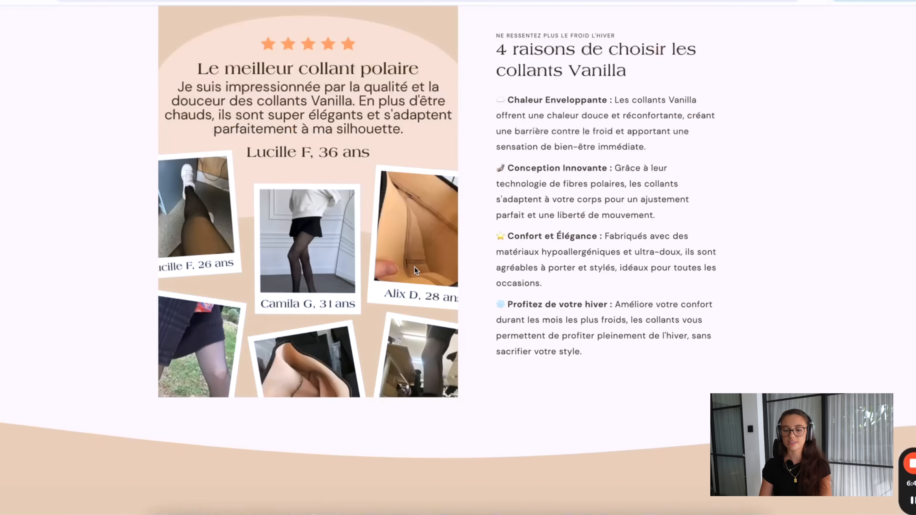
Inspect the Vanilla product page in the browser's responsive mobile view, and flip through its gallery to the third image
{"action": "right_click", "coordinate": [691, 199]}
{"action": "left_click", "coordinate": [717, 369]}
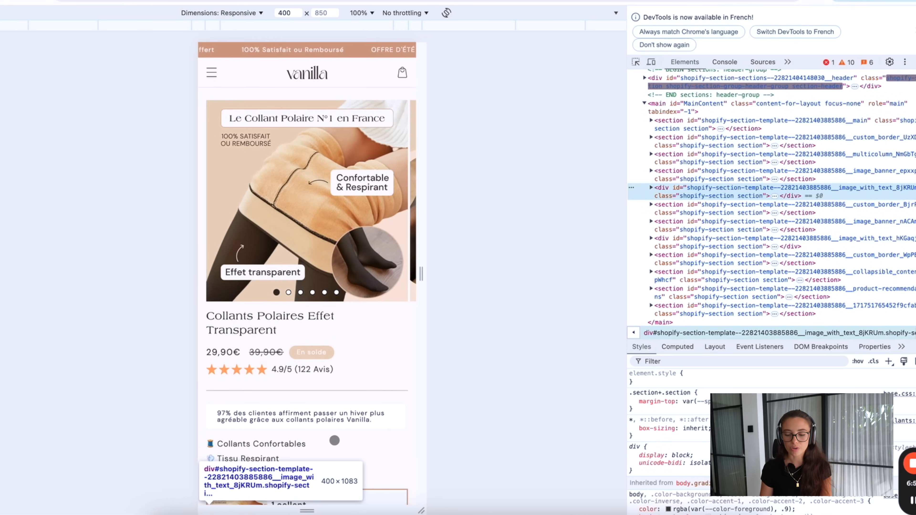
{"action": "left_click", "coordinate": [637, 62]}
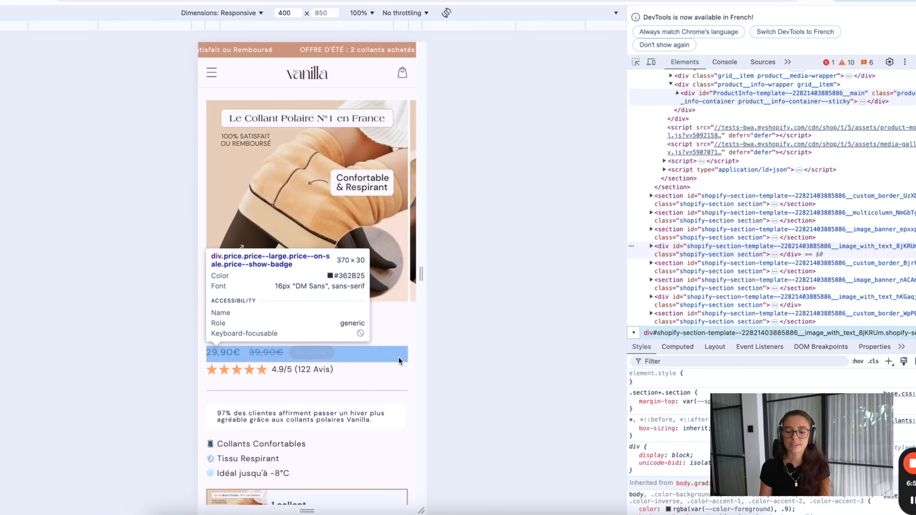
{"action": "key", "text": "Escape"}
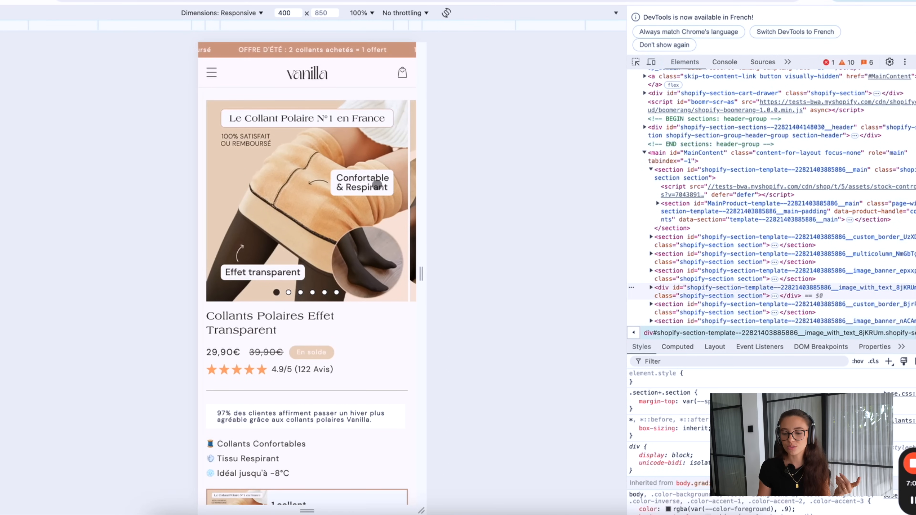
{"action": "left_click", "coordinate": [289, 292]}
{"action": "left_click", "coordinate": [300, 292]}
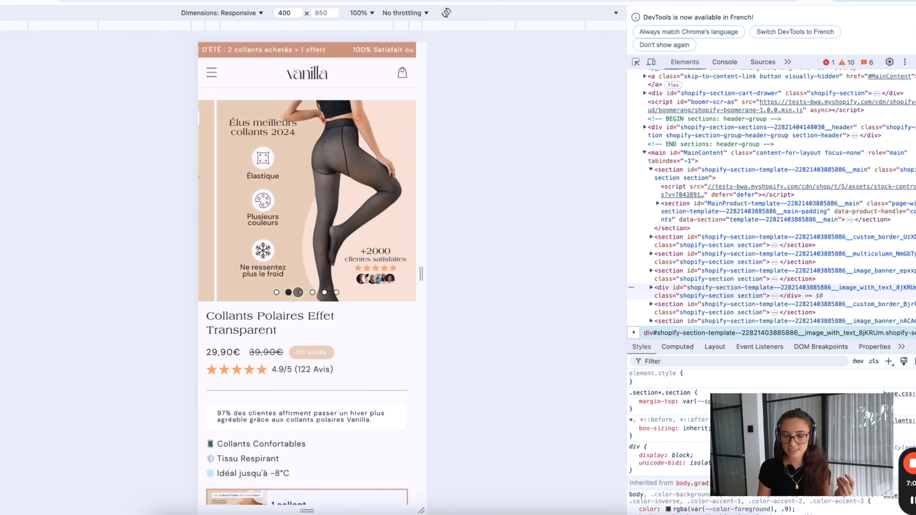
Review the Vanilla product page in mobile view, from the gallery and offers through the icon benefits to the FAQ and back to the banner
{"action": "scroll", "coordinate": [321, 305], "scroll_direction": "down", "scroll_amount": 1}
{"action": "scroll", "coordinate": [321, 304], "scroll_direction": "down", "scroll_amount": 10}
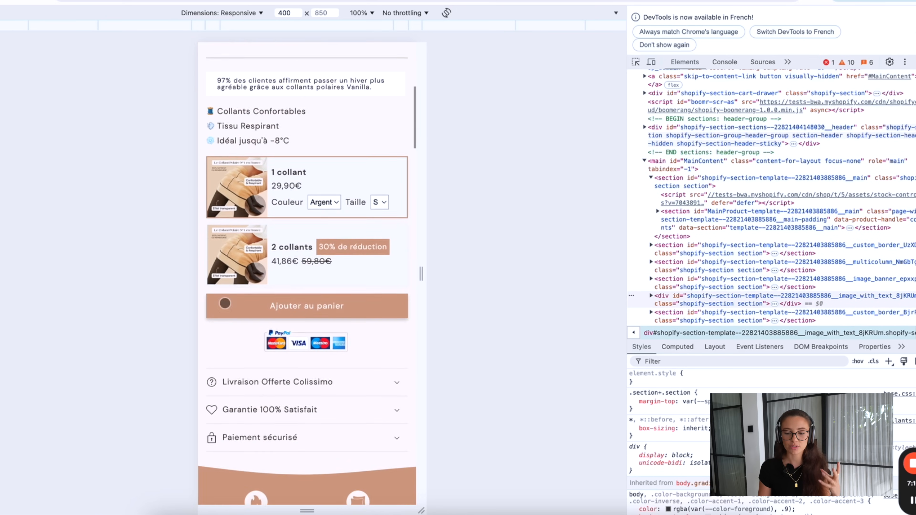
{"action": "scroll", "coordinate": [225, 303], "scroll_direction": "up", "scroll_amount": 12}
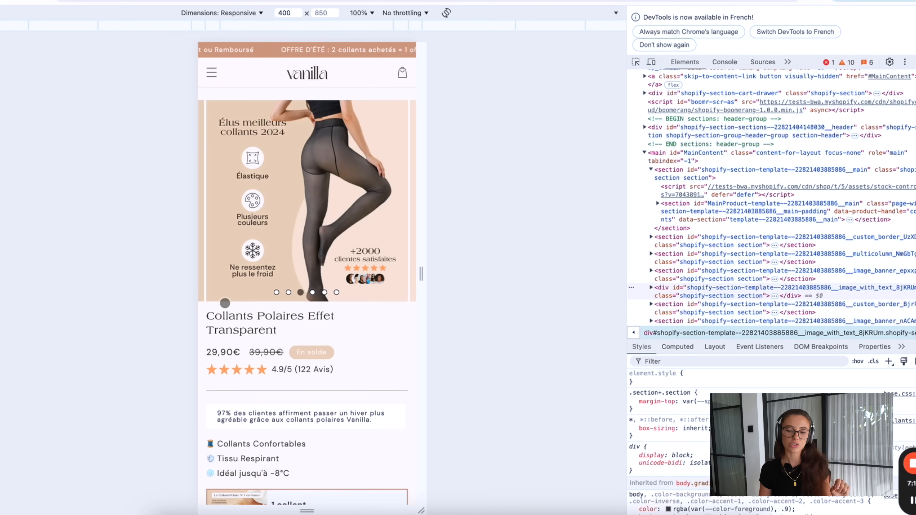
{"action": "scroll", "coordinate": [225, 303], "scroll_direction": "down", "scroll_amount": 15}
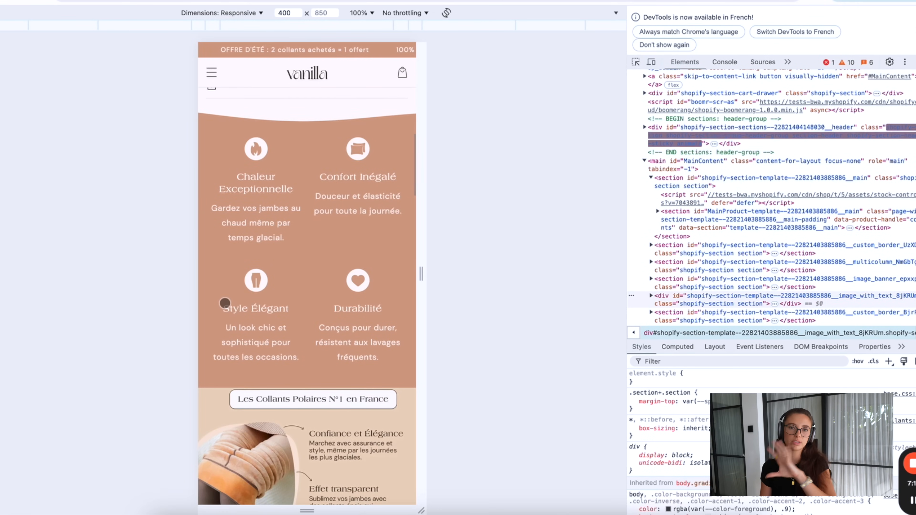
{"action": "scroll", "coordinate": [225, 303], "scroll_direction": "down", "scroll_amount": 20}
{"action": "scroll", "coordinate": [225, 303], "scroll_direction": "up", "scroll_amount": 8}
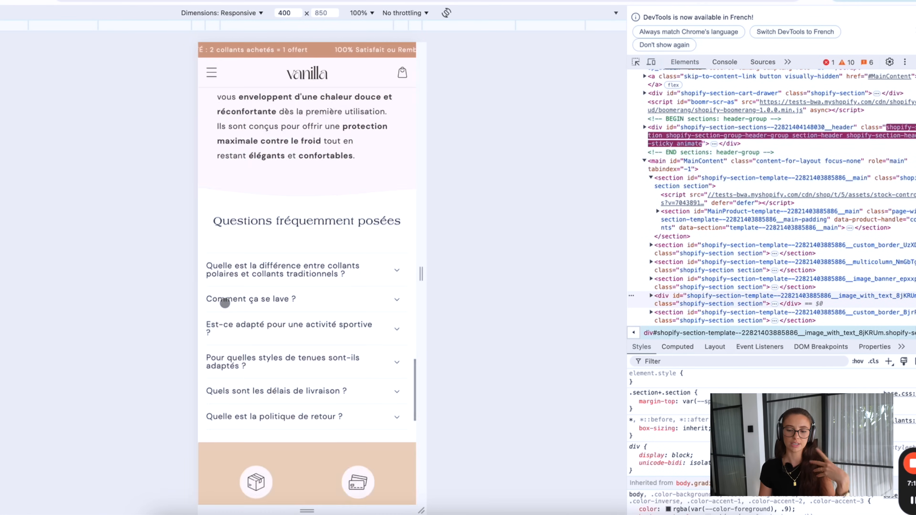
{"action": "scroll", "coordinate": [224, 303], "scroll_direction": "up", "scroll_amount": 20}
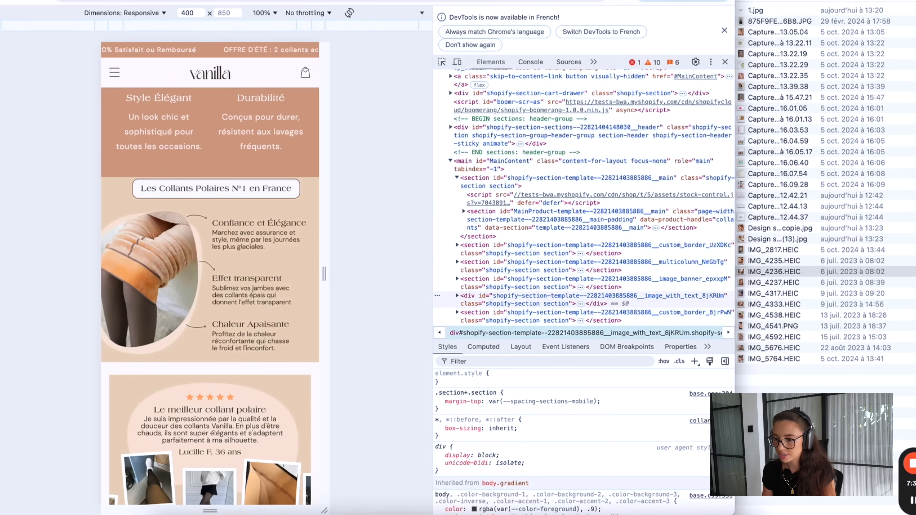
Open the Images-formats fullstack PDF from the desktop and check the mobile and desktop image dimensions for the product and home page banners
{"action": "left_click_drag", "start_coordinate": [816, 1], "coordinate": [678, 1]}
{"action": "double_click", "coordinate": [899, 101]}
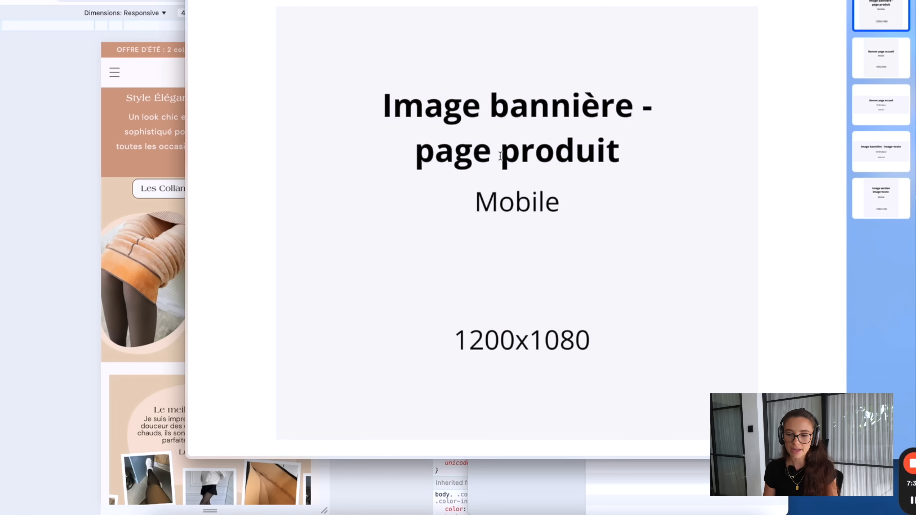
{"action": "left_click", "coordinate": [897, 67]}
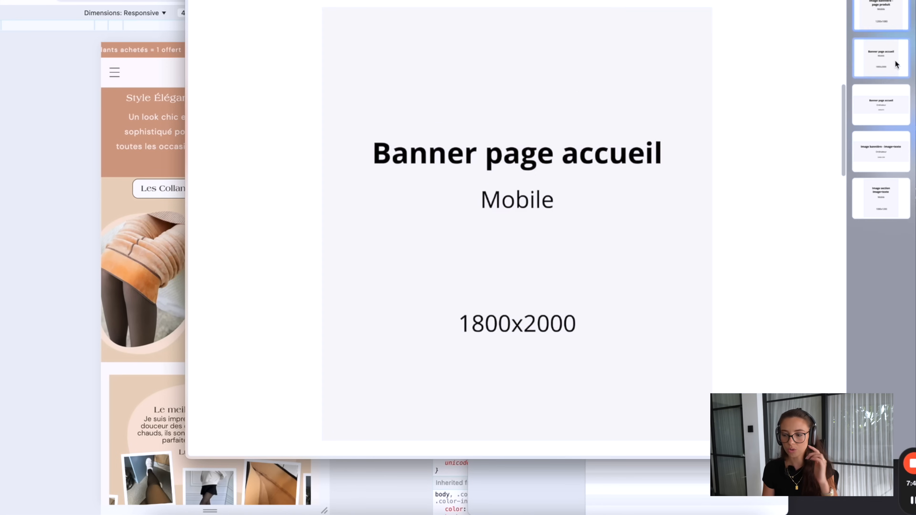
{"action": "scroll", "coordinate": [556, 110], "scroll_direction": "up", "scroll_amount": 3}
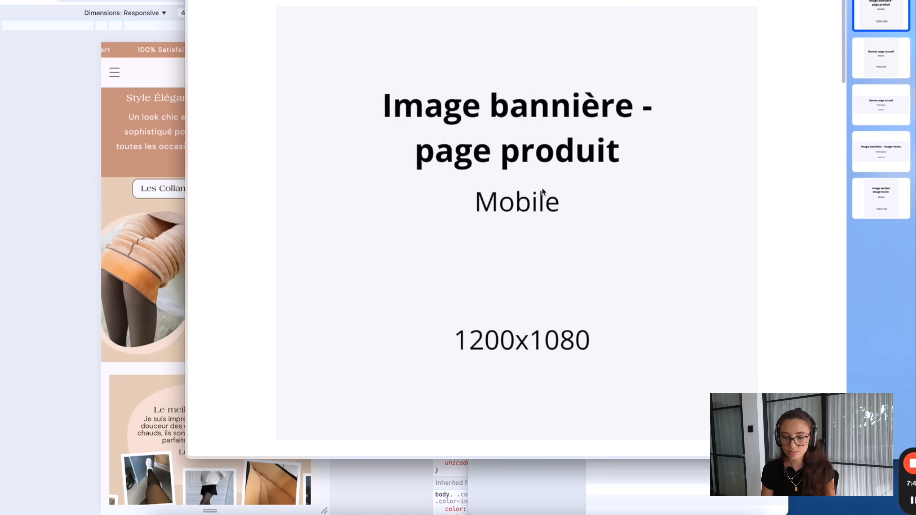
{"action": "left_click", "coordinate": [893, 48]}
{"action": "left_click", "coordinate": [902, 123]}
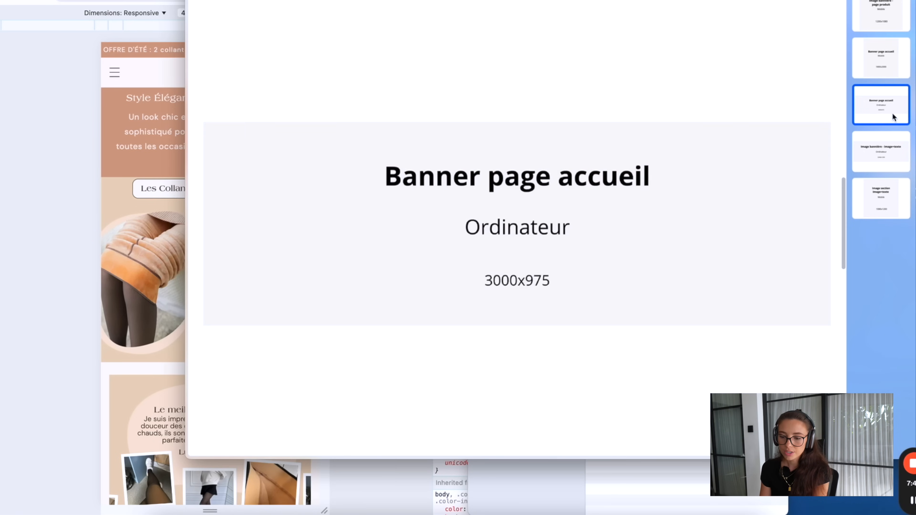
{"action": "left_click", "coordinate": [886, 159]}
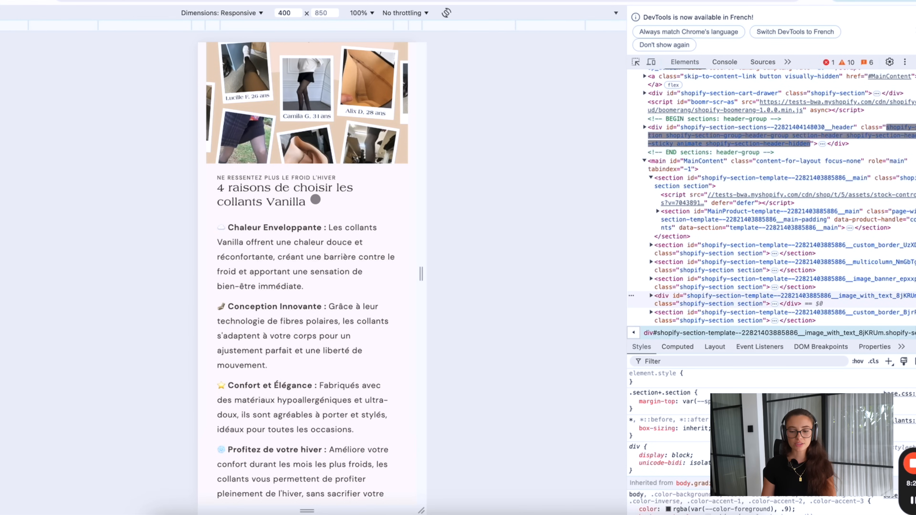
Read the rest of the mobile product page: the customer percentages, Chaleur Réconfortante text, FAQ and four reassurance icons
{"action": "scroll", "coordinate": [259, 177], "scroll_direction": "down", "scroll_amount": 3}
{"action": "scroll", "coordinate": [289, 338], "scroll_direction": "down", "scroll_amount": 10}
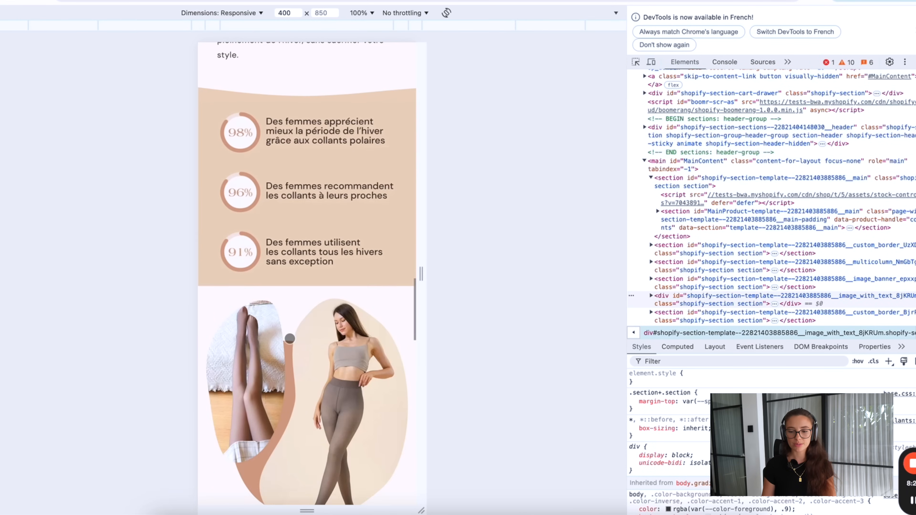
{"action": "scroll", "coordinate": [266, 169], "scroll_direction": "up", "scroll_amount": 1}
{"action": "scroll", "coordinate": [312, 246], "scroll_direction": "down", "scroll_amount": 2}
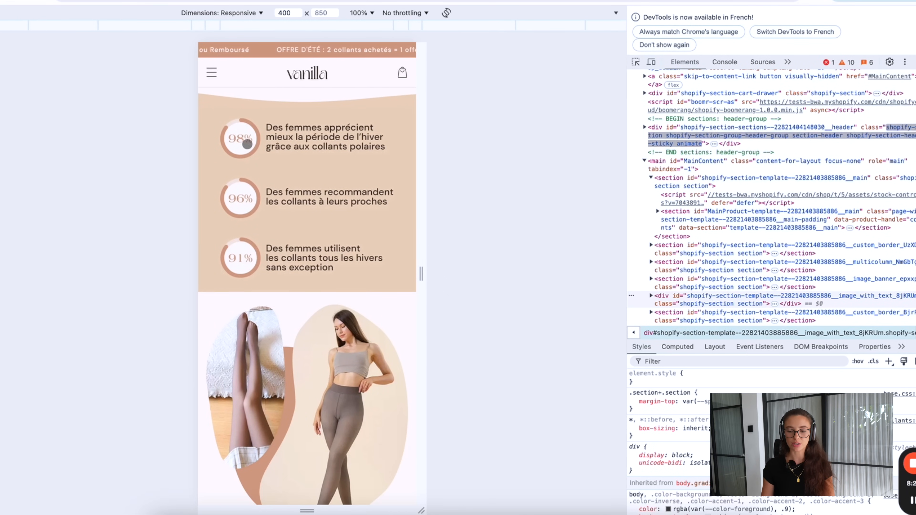
{"action": "scroll", "coordinate": [267, 325], "scroll_direction": "down", "scroll_amount": 15}
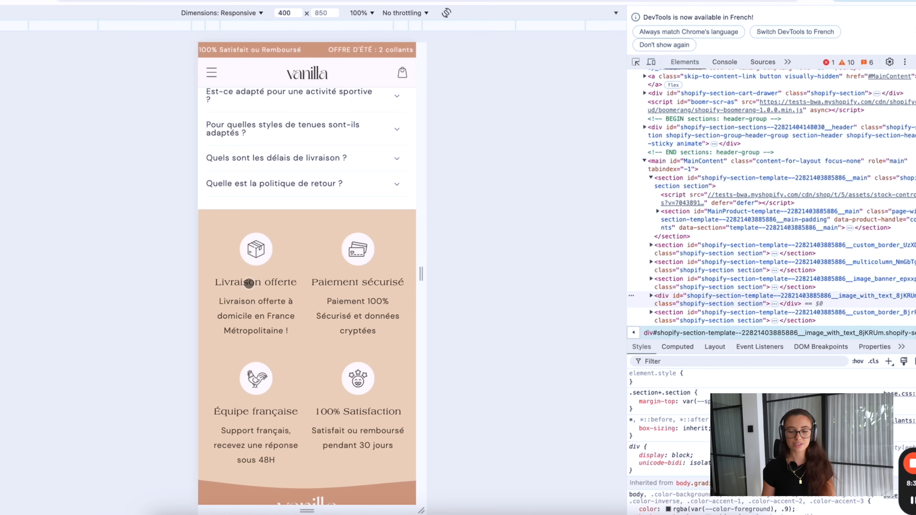
{"action": "scroll", "coordinate": [303, 319], "scroll_direction": "down", "scroll_amount": 1}
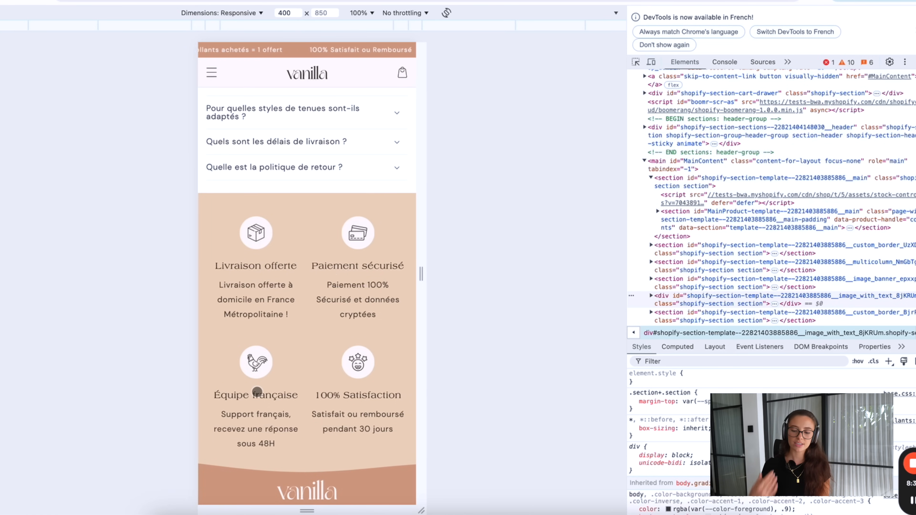
{"action": "scroll", "coordinate": [356, 379], "scroll_direction": "down", "scroll_amount": 5}
{"action": "scroll", "coordinate": [356, 378], "scroll_direction": "up", "scroll_amount": 15}
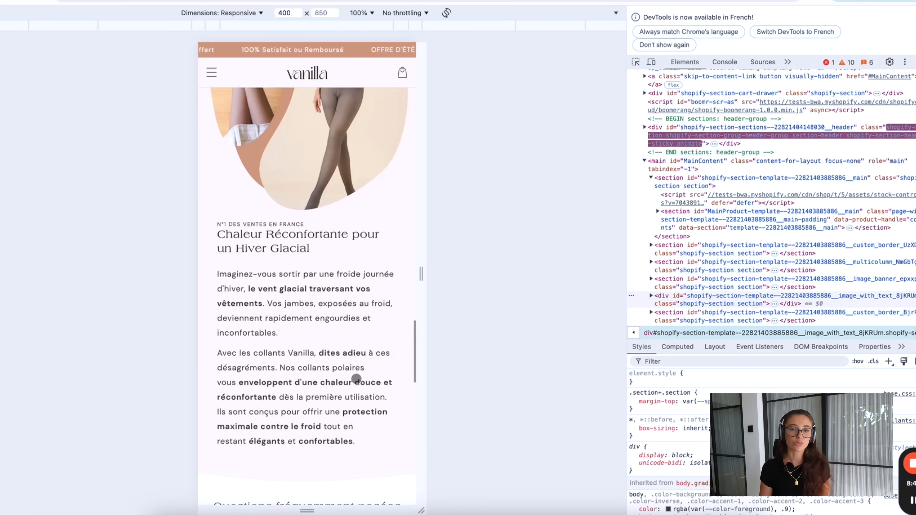
{"action": "scroll", "coordinate": [356, 378], "scroll_direction": "up", "scroll_amount": 5}
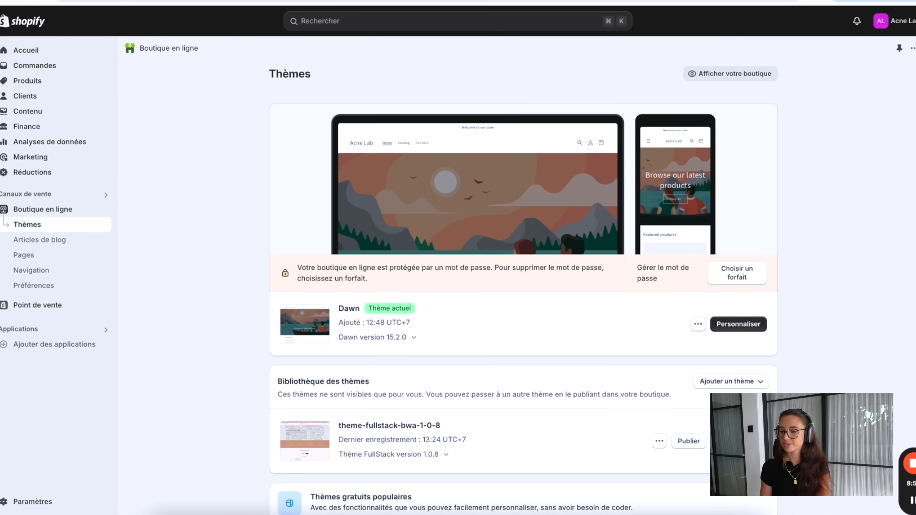
Switch to the Shopify themes page, attach theme-fullstack-bwa-1-0-8.zip to a theme import, and close the import without uploading
{"action": "left_click", "coordinate": [731, 382]}
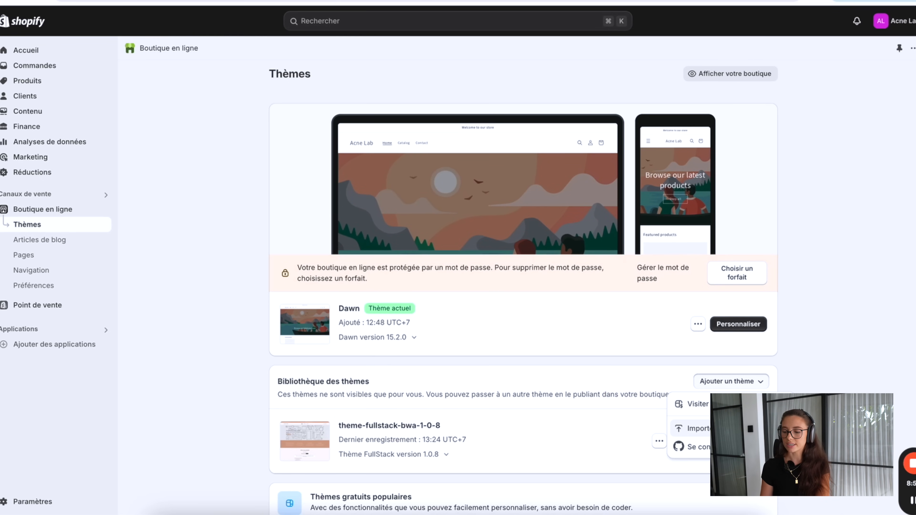
{"action": "left_click", "coordinate": [685, 429]}
{"action": "left_click_drag", "start_coordinate": [915, 168], "coordinate": [794, 167]}
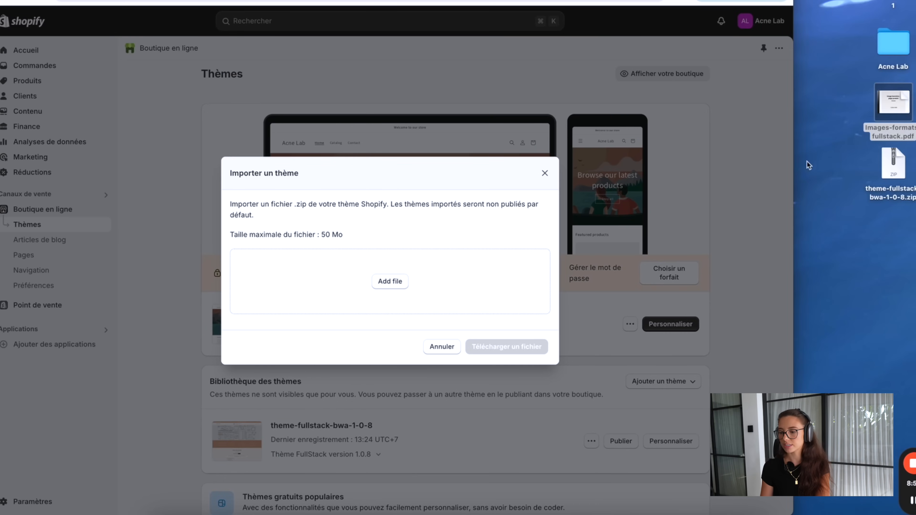
{"action": "left_click", "coordinate": [894, 159]}
{"action": "left_click_drag", "start_coordinate": [903, 168], "coordinate": [380, 298]}
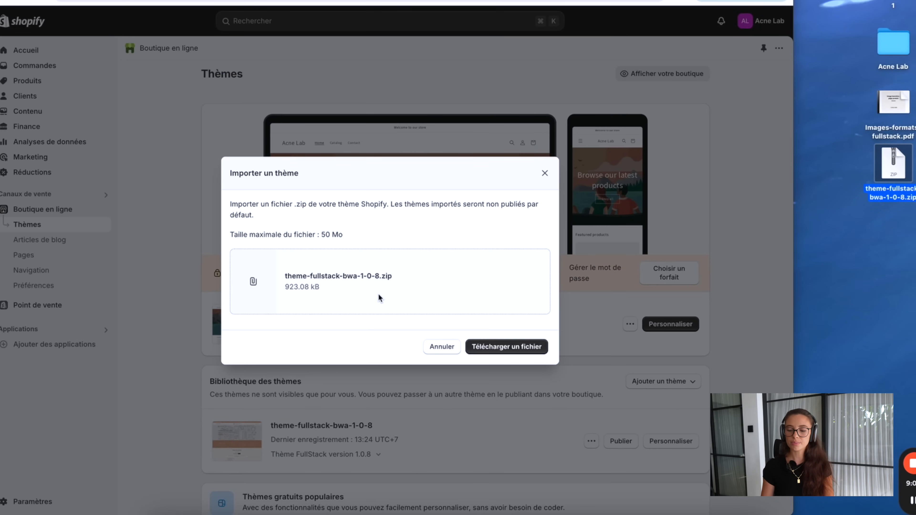
{"action": "left_click", "coordinate": [526, 349]}
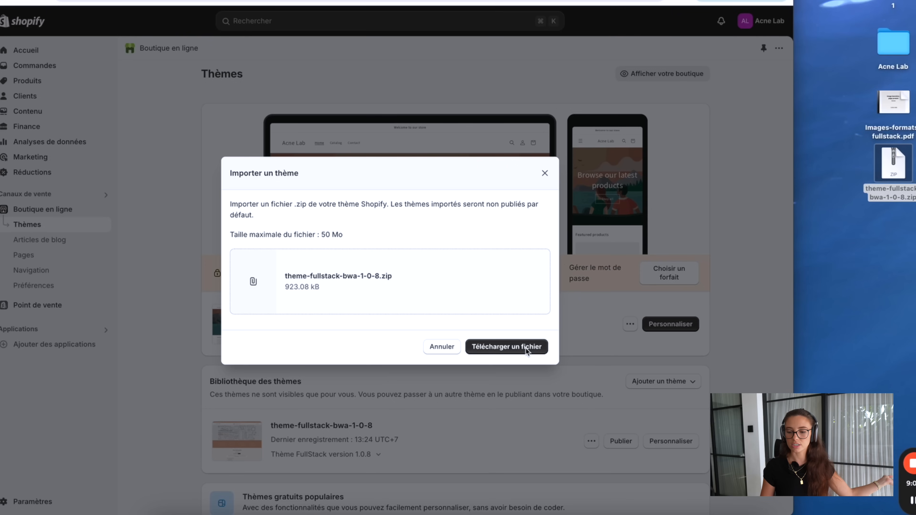
{"action": "left_click", "coordinate": [545, 175]}
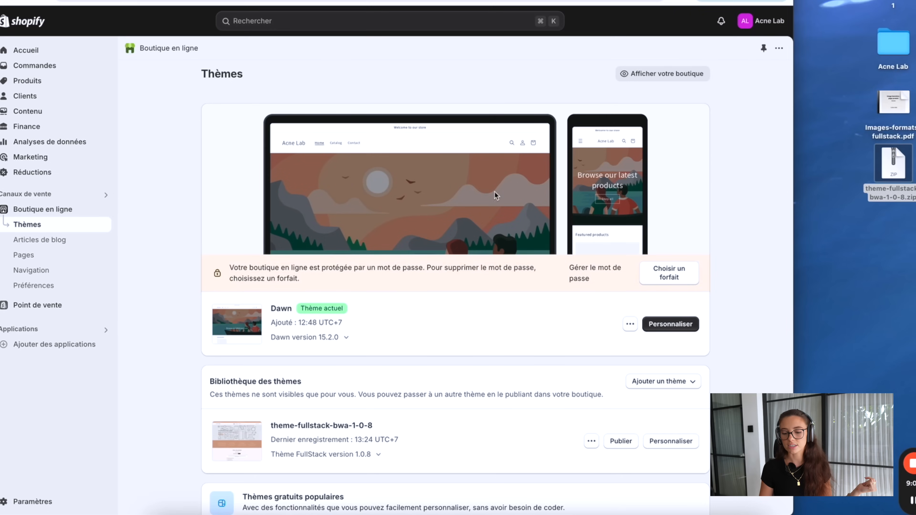
Start a new product in the Shopify store and title it "Masque Anti-Acné à l'Argile"
{"action": "scroll", "coordinate": [252, 366], "scroll_direction": "down", "scroll_amount": 3}
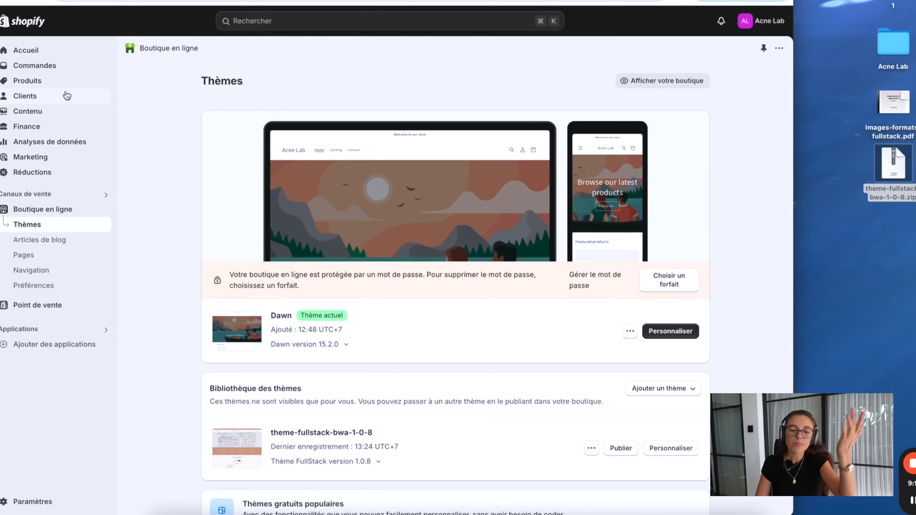
{"action": "left_click", "coordinate": [64, 85]}
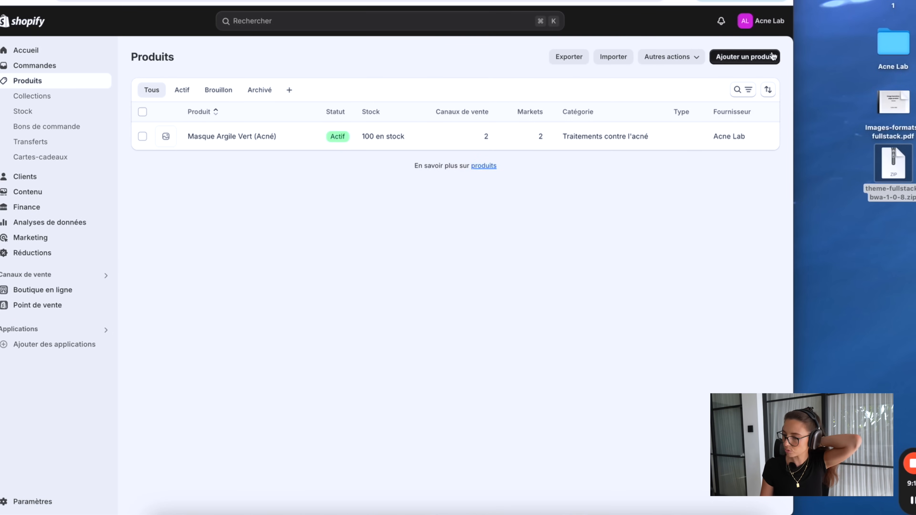
{"action": "left_click", "coordinate": [761, 56]}
{"action": "type", "text": "MAs"}
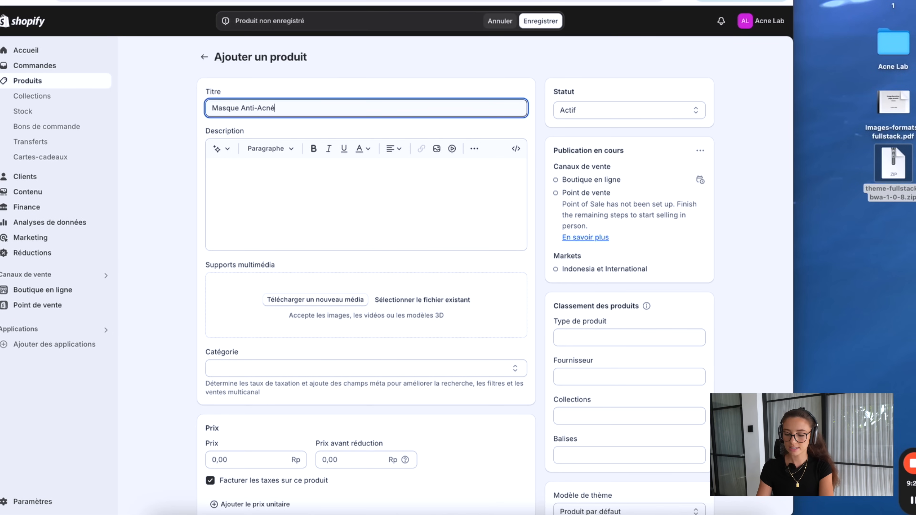
{"action": "type", "text": "que Anti-Acné à l'Argile"}
Examine the new product form's status, description, media, category, price and classification fields without filling them in
{"action": "left_click", "coordinate": [591, 110]}
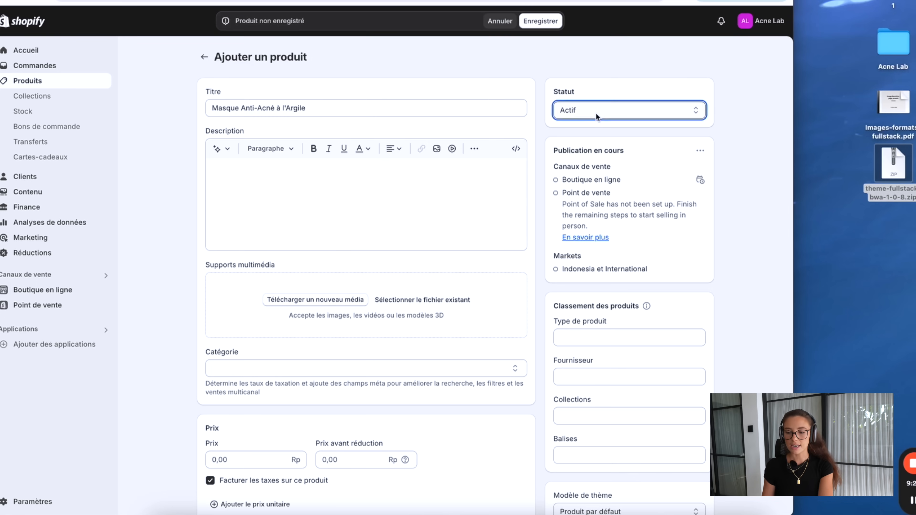
{"action": "left_click", "coordinate": [454, 200]}
{"action": "left_click", "coordinate": [297, 188]}
{"action": "scroll", "coordinate": [297, 189], "scroll_direction": "down", "scroll_amount": 3}
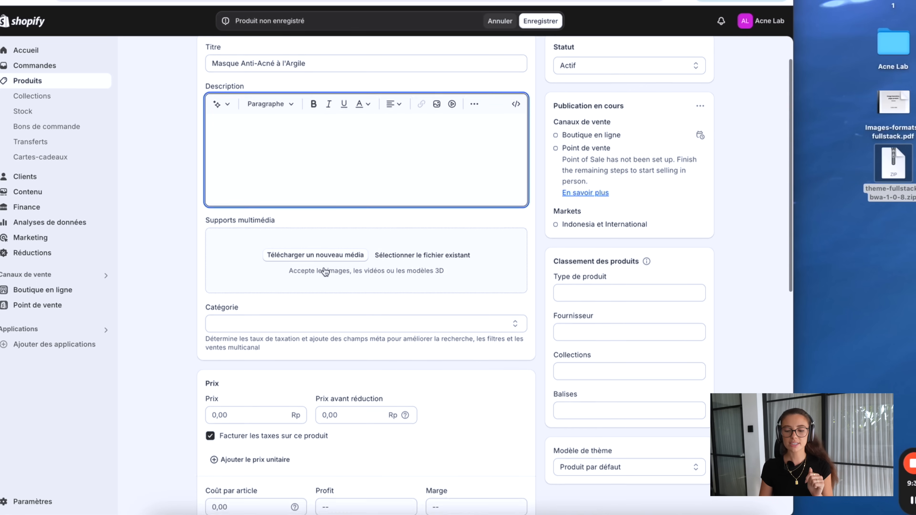
{"action": "scroll", "coordinate": [370, 235], "scroll_direction": "down", "scroll_amount": 3}
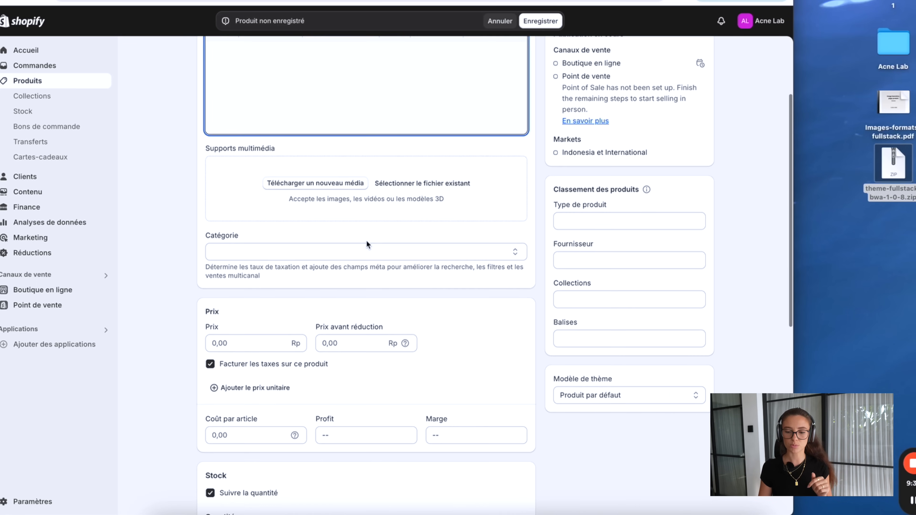
{"action": "left_click", "coordinate": [282, 253]}
{"action": "left_click", "coordinate": [178, 296]}
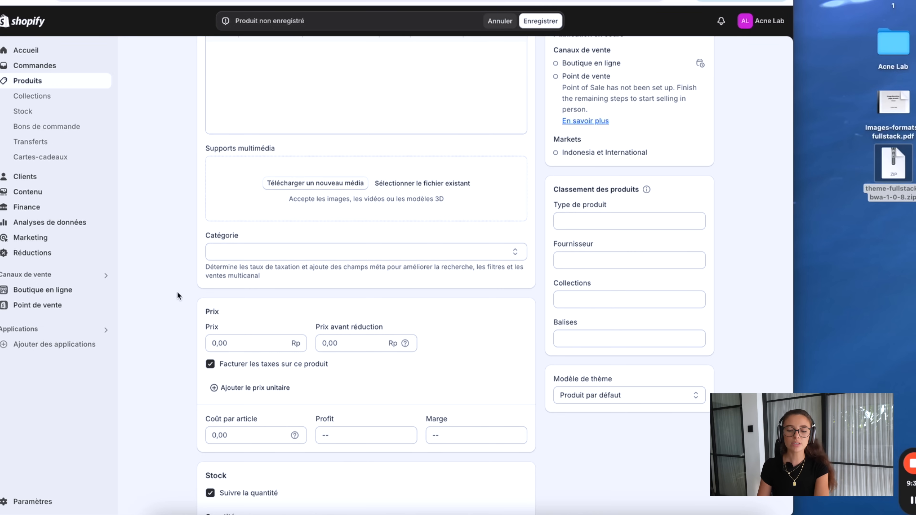
{"action": "scroll", "coordinate": [567, 265], "scroll_direction": "down", "scroll_amount": 1}
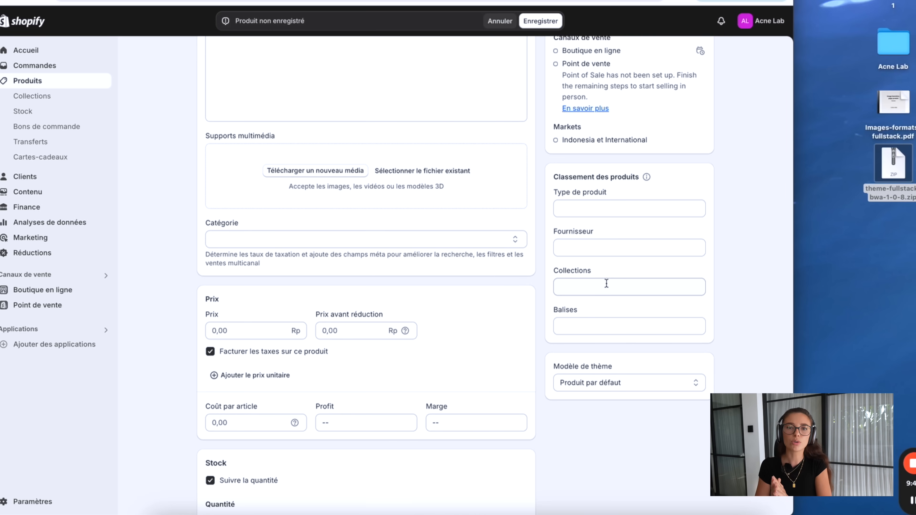
{"action": "scroll", "coordinate": [607, 283], "scroll_direction": "down", "scroll_amount": 3}
Check the 2 = 1 offert row and the single mask's selling price in the Marges Produits + Offre sheet, and return to the product's price field
{"action": "left_click", "coordinate": [248, 269]}
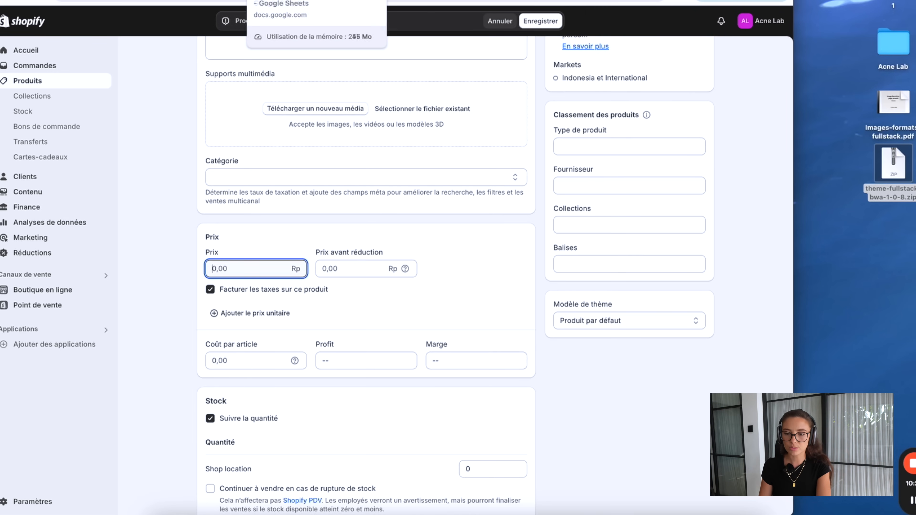
{"action": "left_click", "coordinate": [278, 2]}
{"action": "left_click_drag", "start_coordinate": [797, 173], "coordinate": [914, 173]}
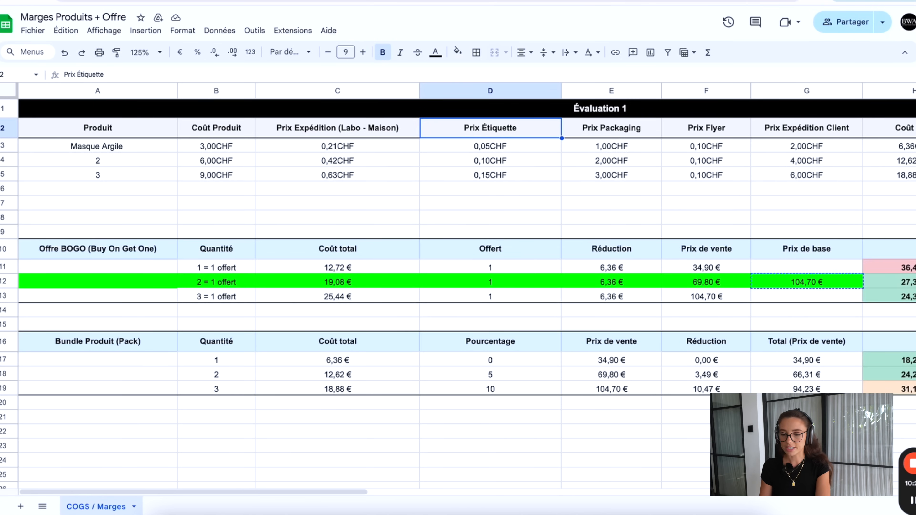
{"action": "left_click", "coordinate": [203, 294]}
{"action": "left_click_drag", "start_coordinate": [221, 282], "coordinate": [830, 287]}
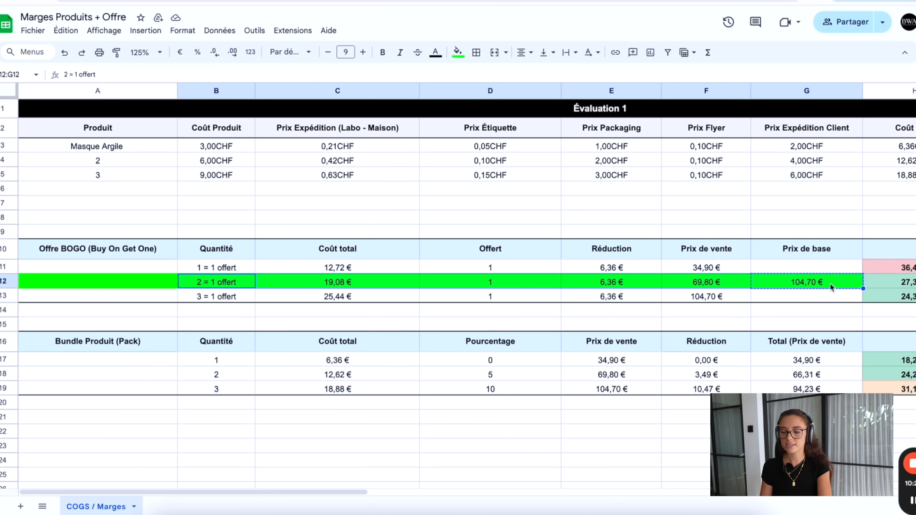
{"action": "left_click", "coordinate": [719, 288]}
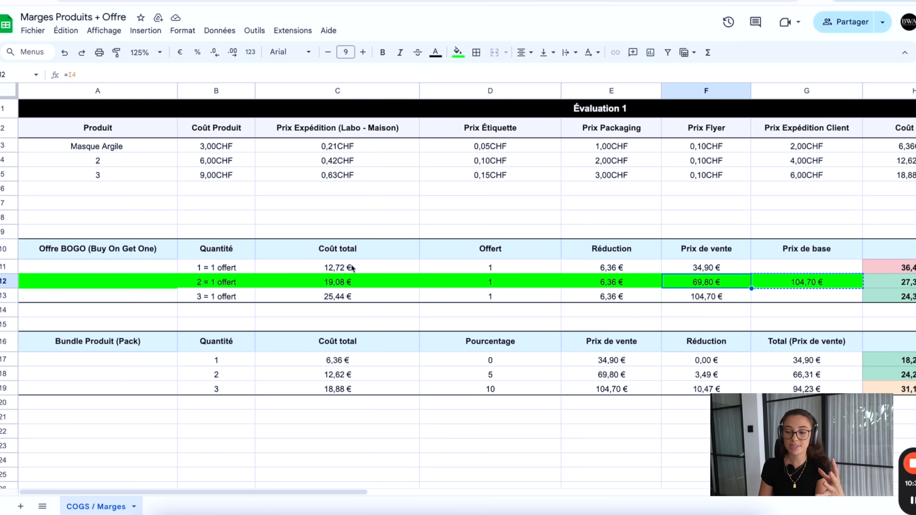
{"action": "scroll", "coordinate": [828, 200], "scroll_direction": "right", "scroll_amount": 5}
{"action": "left_click", "coordinate": [725, 148]}
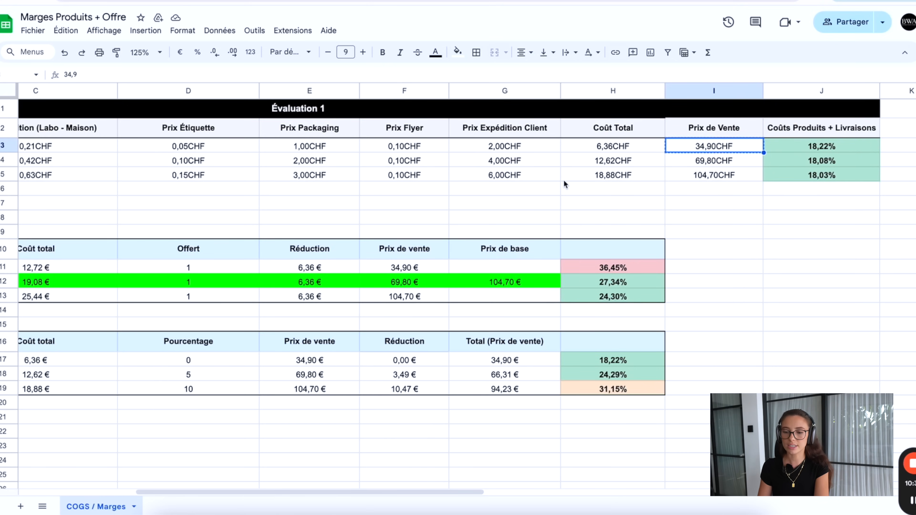
{"action": "scroll", "coordinate": [564, 179], "scroll_direction": "left", "scroll_amount": 5}
{"action": "key", "text": "ctrl+Tab"}
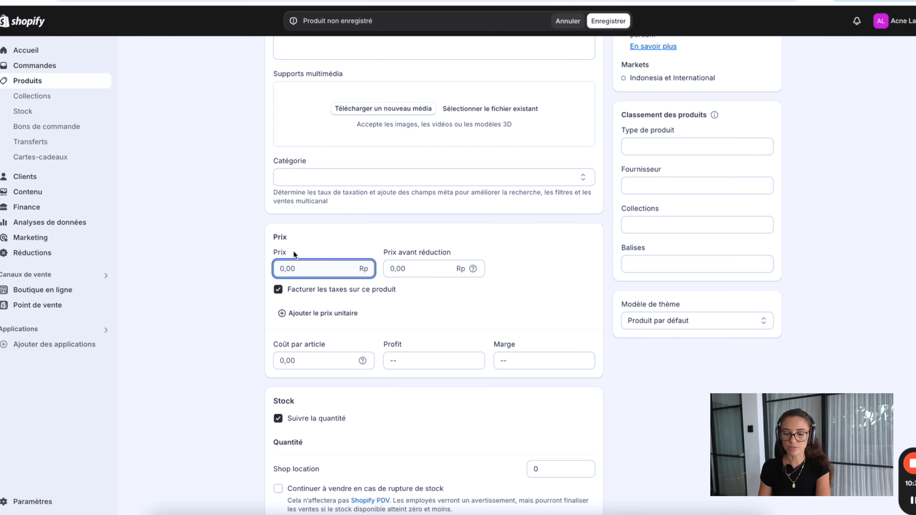
Set the product's price to 34,90 and its Shop location stock to 2000, keeping sales when out of stock disabled
{"action": "type", "text": "34,90CHF"}
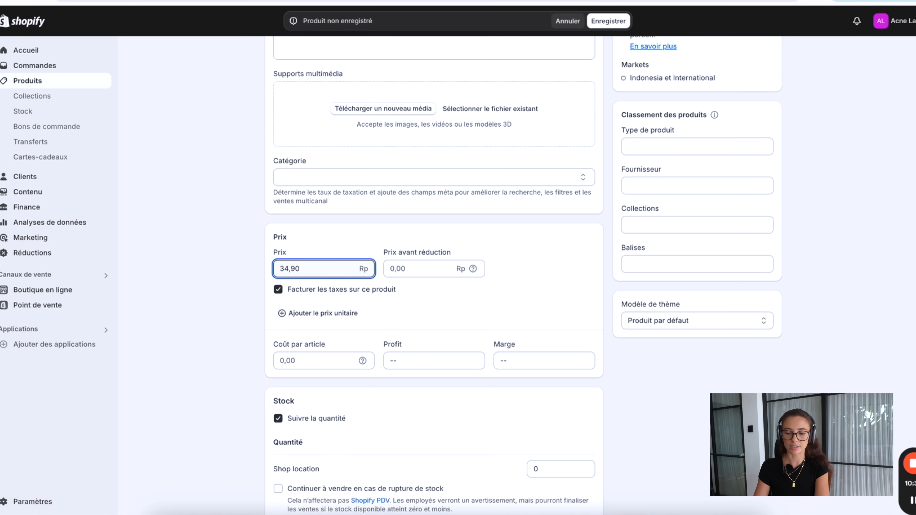
{"action": "left_click", "coordinate": [418, 267]}
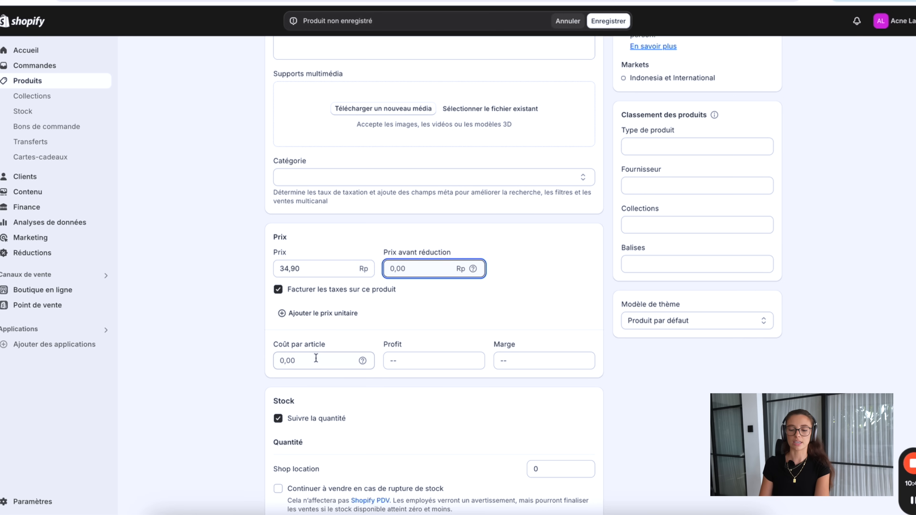
{"action": "scroll", "coordinate": [316, 358], "scroll_direction": "down", "scroll_amount": 1}
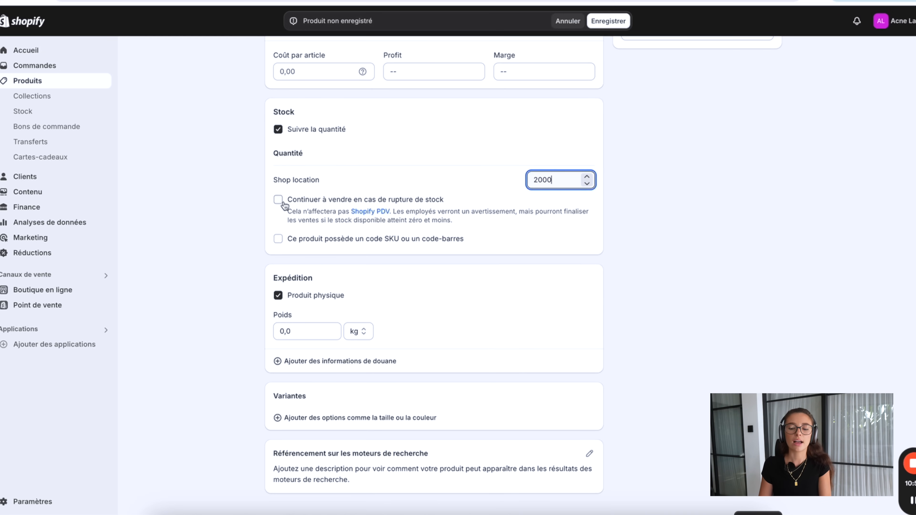
{"action": "left_click", "coordinate": [279, 200]}
{"action": "scroll", "coordinate": [371, 238], "scroll_direction": "down", "scroll_amount": 1}
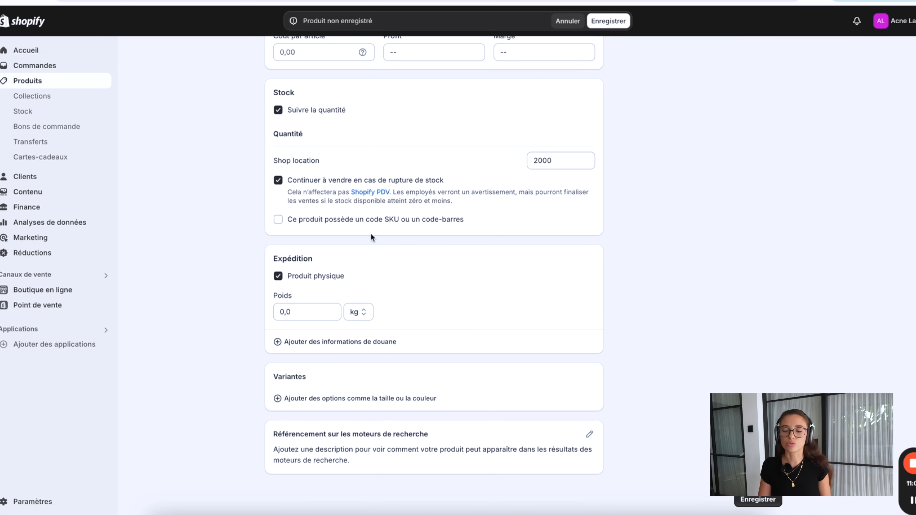
{"action": "left_click", "coordinate": [278, 180]}
Keep the item marked as a physical product and enter 0,1 as its shipping weight
{"action": "left_click", "coordinate": [278, 278]}
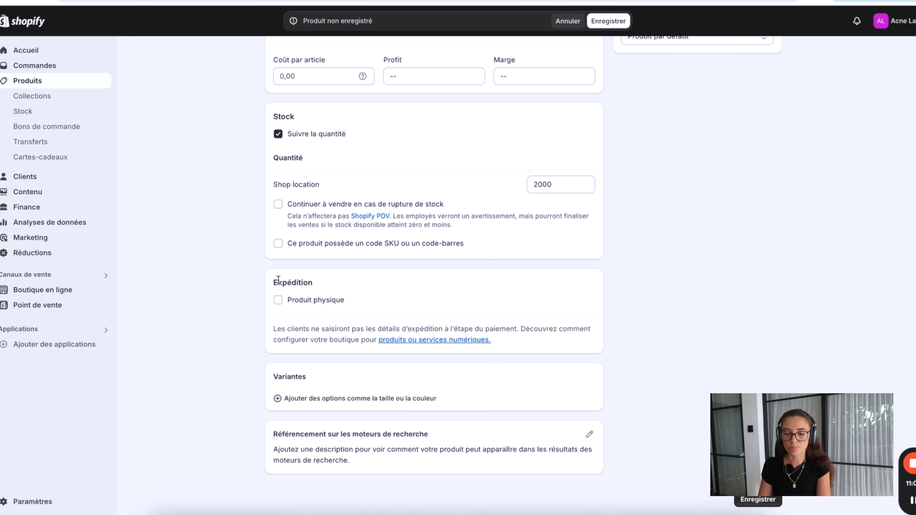
{"action": "left_click", "coordinate": [278, 302]}
{"action": "left_click", "coordinate": [298, 312]}
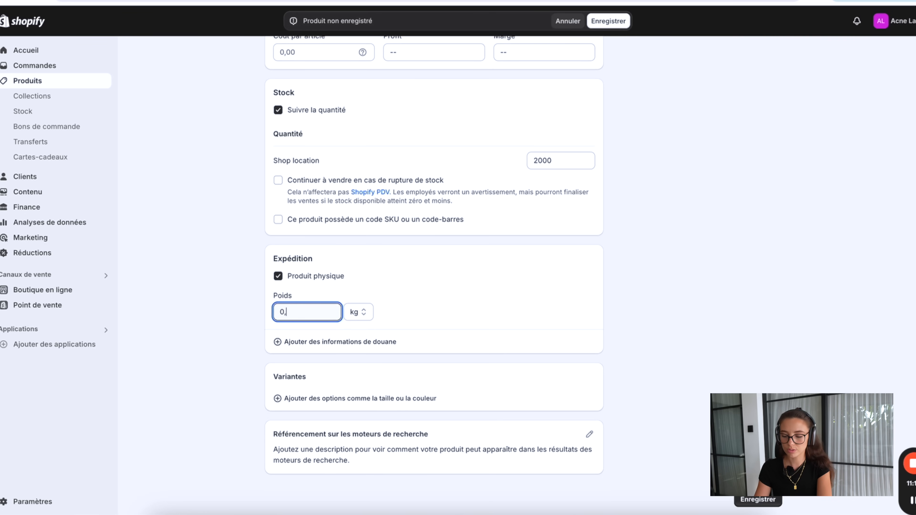
{"action": "type", "text": "0,19"}
{"action": "key", "text": "BackSpace"}
{"action": "left_click", "coordinate": [368, 312]}
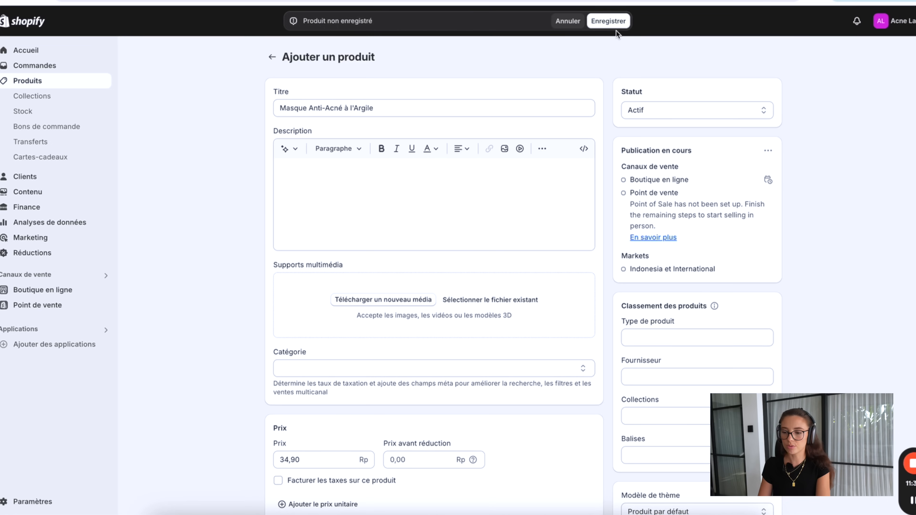
Turn off tax charging for Masque Anti-Acné à l'Argile, save the new product, and check its saved page
{"action": "scroll", "coordinate": [616, 30], "scroll_direction": "down", "scroll_amount": 10}
{"action": "left_click", "coordinate": [610, 23]}
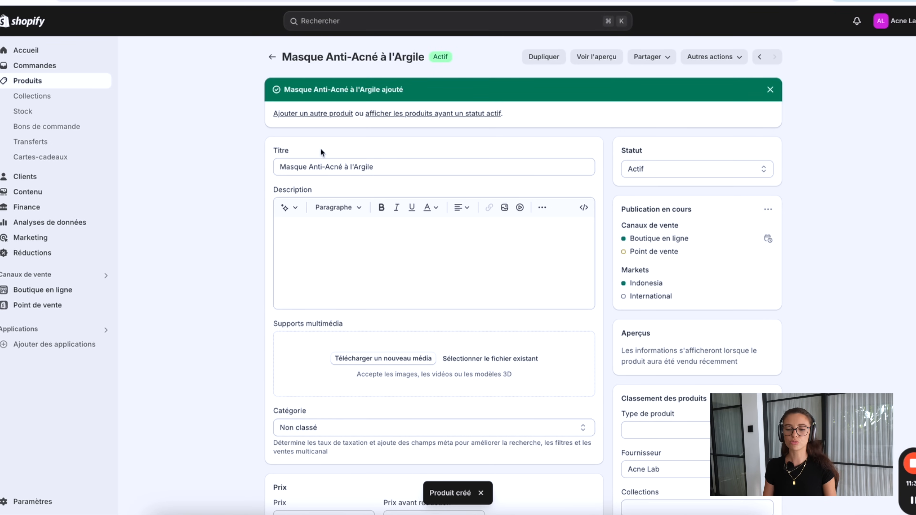
{"action": "scroll", "coordinate": [321, 148], "scroll_direction": "down", "scroll_amount": 5}
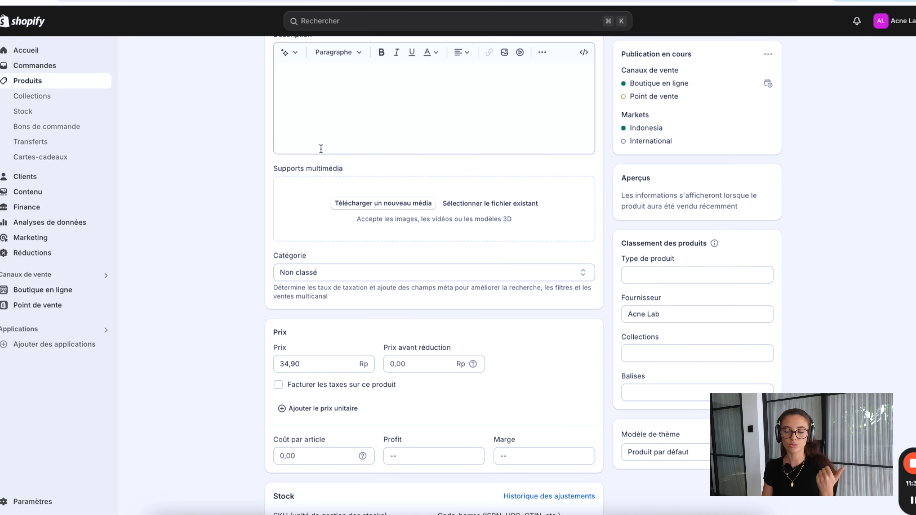
{"action": "scroll", "coordinate": [321, 148], "scroll_direction": "up", "scroll_amount": 1}
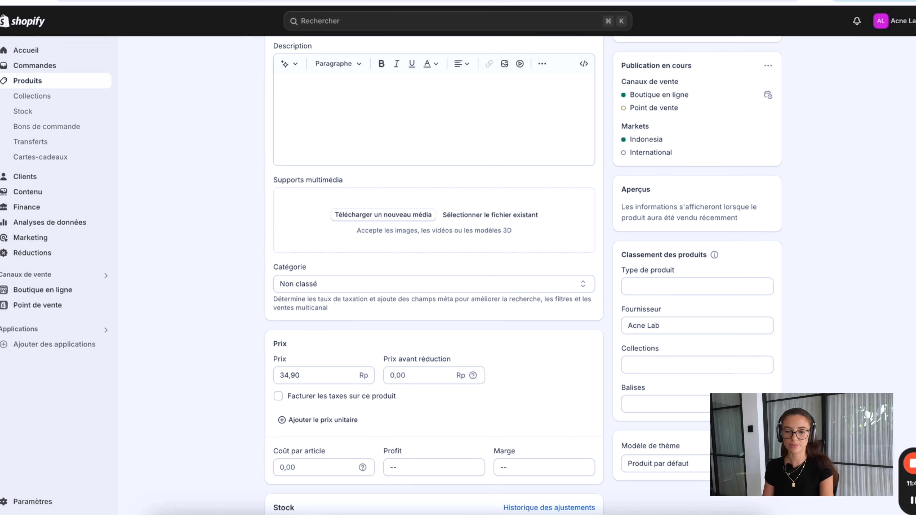
Open the theme-fullstack-bwa-1-0-8 draft from the theme library for customization
{"action": "left_click", "coordinate": [34, 291]}
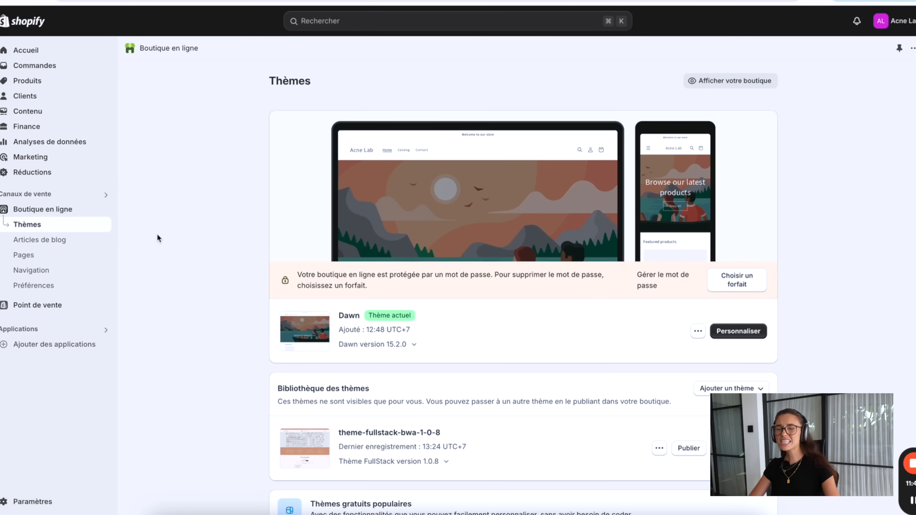
{"action": "scroll", "coordinate": [735, 350], "scroll_direction": "down", "scroll_amount": 3}
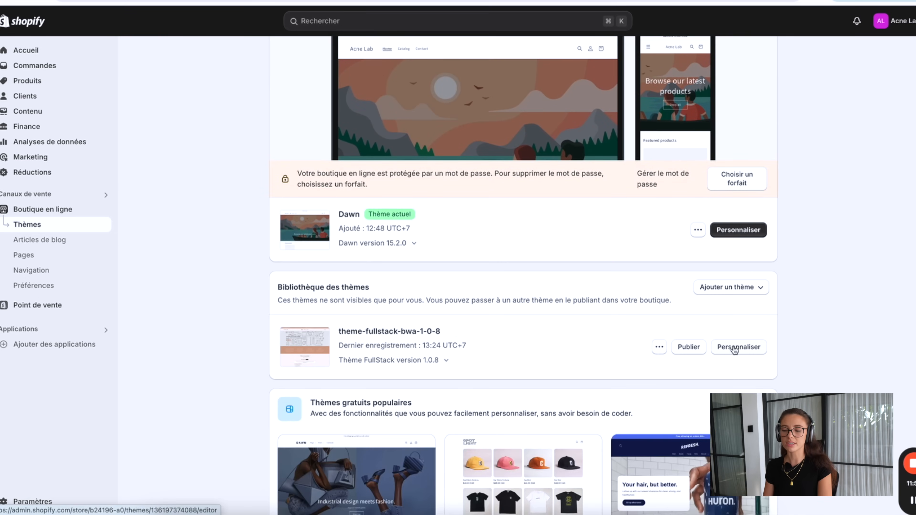
{"action": "left_click", "coordinate": [735, 348]}
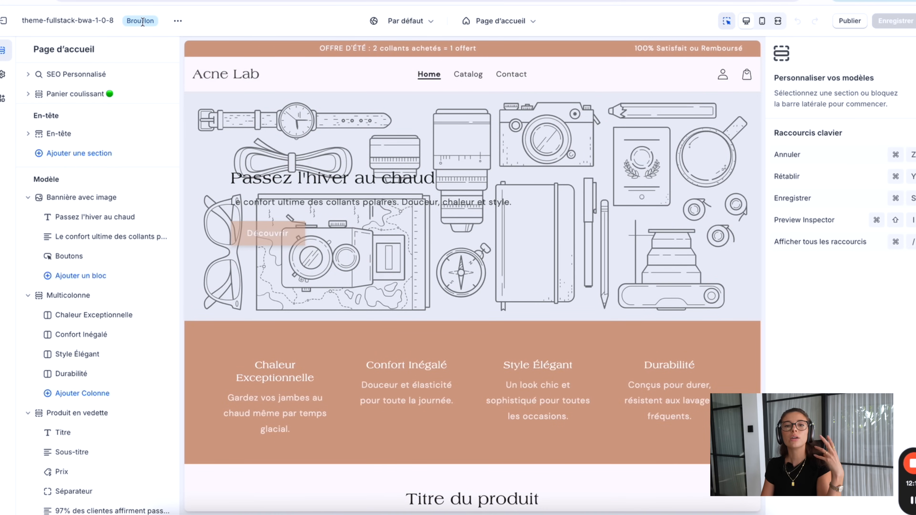
Examine the theme editor's page list and inspector option, and preview the home page in mobile and full-width layouts
{"action": "left_click", "coordinate": [422, 23]}
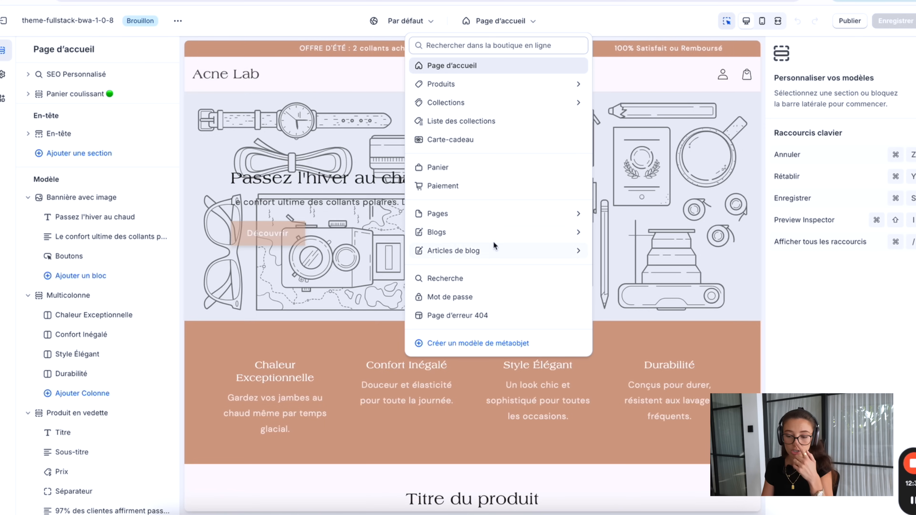
{"action": "left_click", "coordinate": [728, 22]}
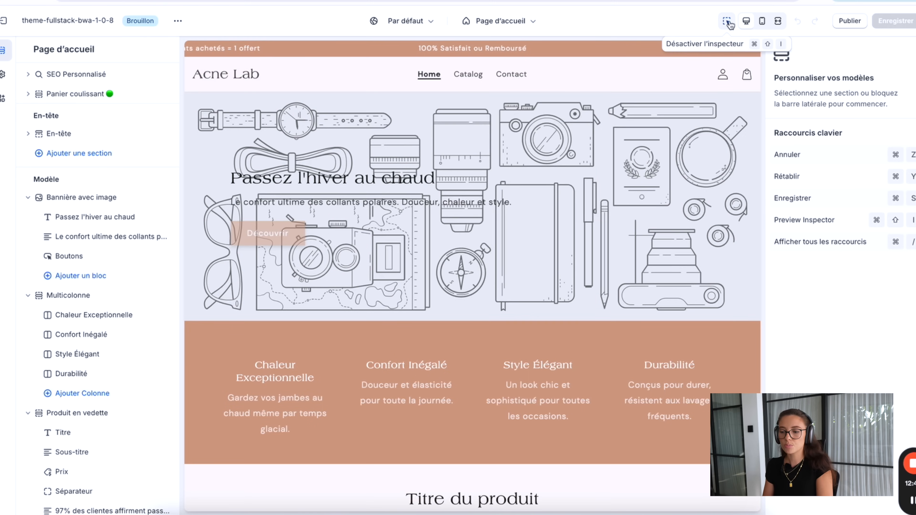
{"action": "left_click", "coordinate": [762, 21]}
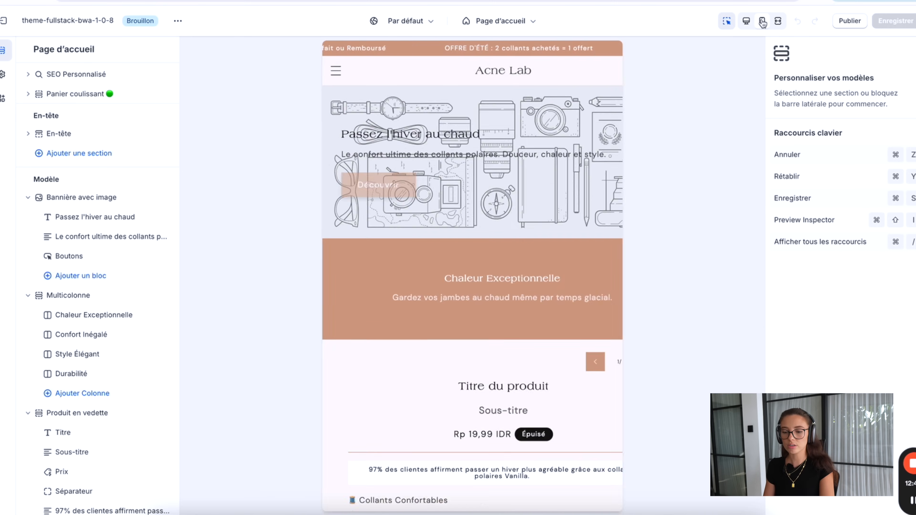
{"action": "left_click", "coordinate": [779, 20]}
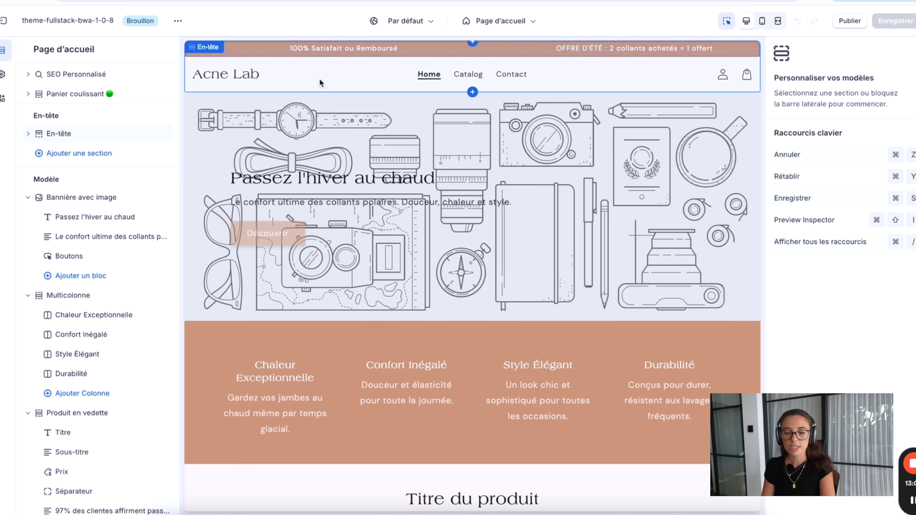
{"action": "scroll", "coordinate": [341, 244], "scroll_direction": "down", "scroll_amount": 3}
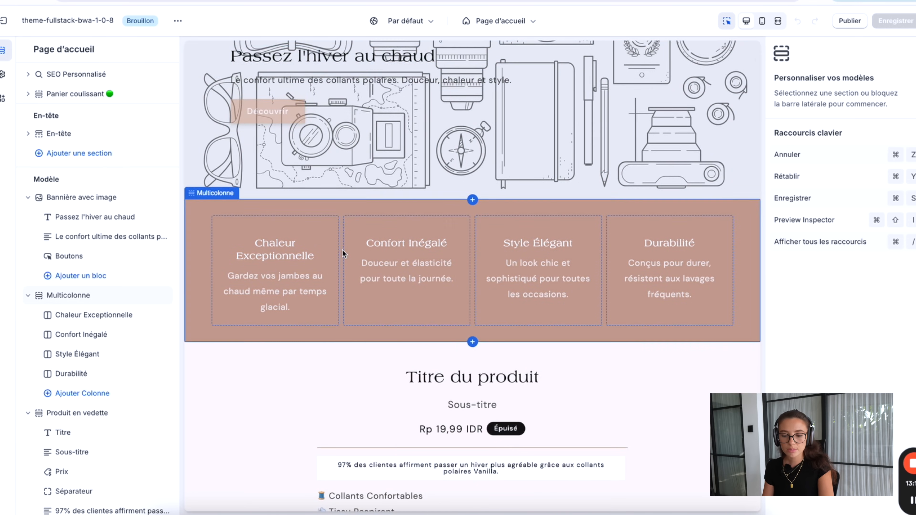
{"action": "scroll", "coordinate": [342, 250], "scroll_direction": "up", "scroll_amount": 3}
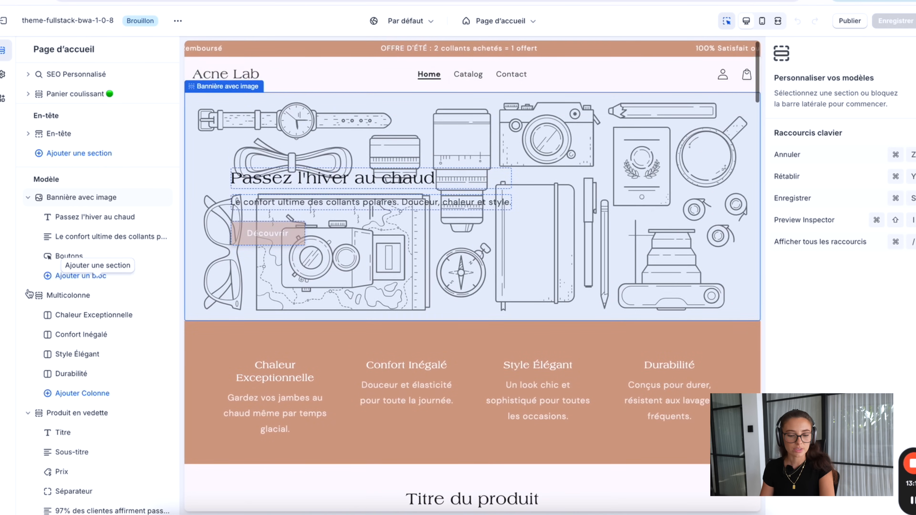
Collapse the Multicolonne, Produit en vedette and Témoignages sections in the home page outline
{"action": "left_click", "coordinate": [28, 295]}
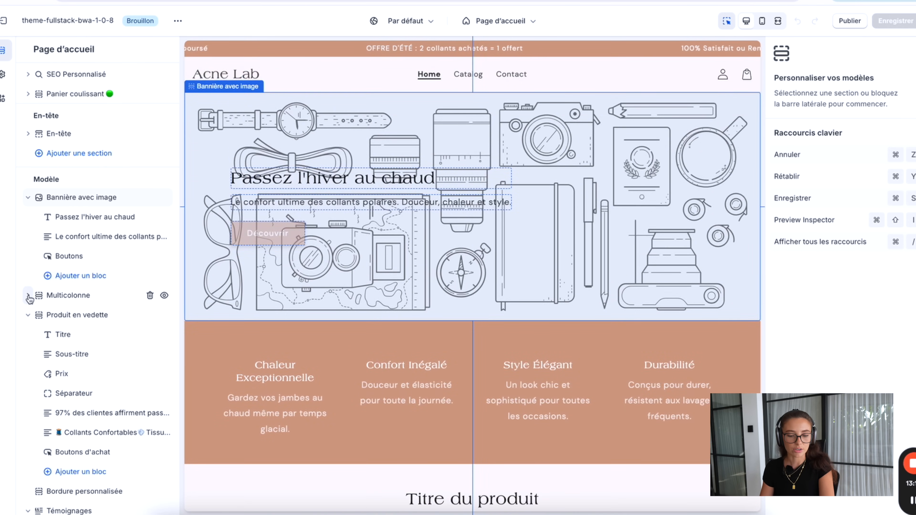
{"action": "left_click", "coordinate": [28, 315]}
{"action": "left_click", "coordinate": [28, 354]}
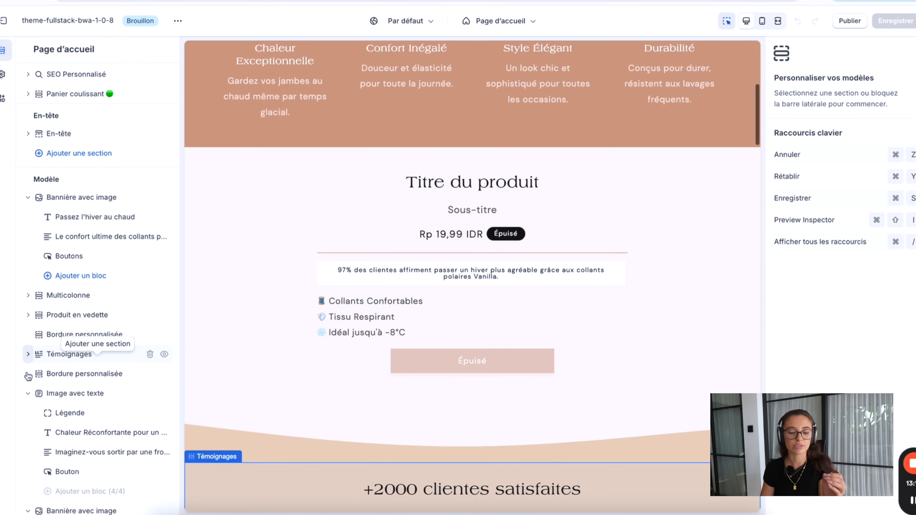
Examine the settings of the first image banner and of its title and description text blocks
{"action": "left_click", "coordinate": [71, 199]}
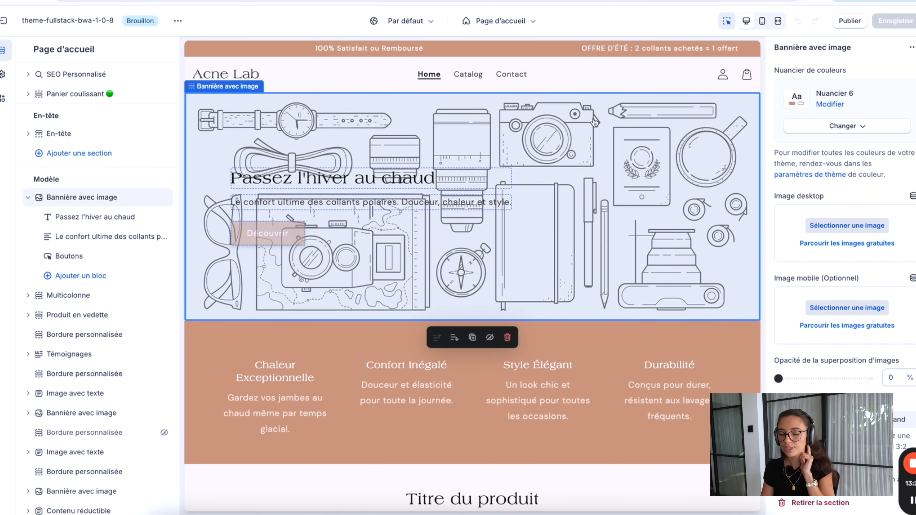
{"action": "left_click", "coordinate": [82, 217]}
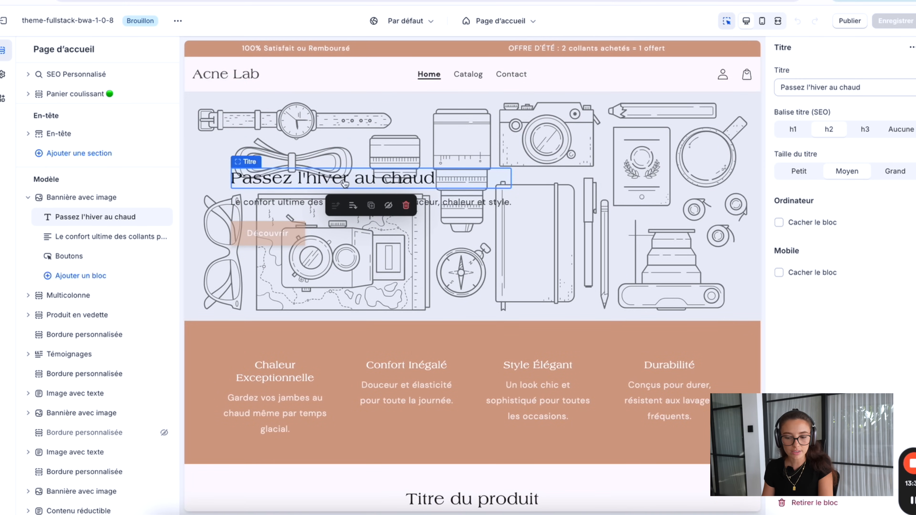
{"action": "triple_click", "coordinate": [844, 88]}
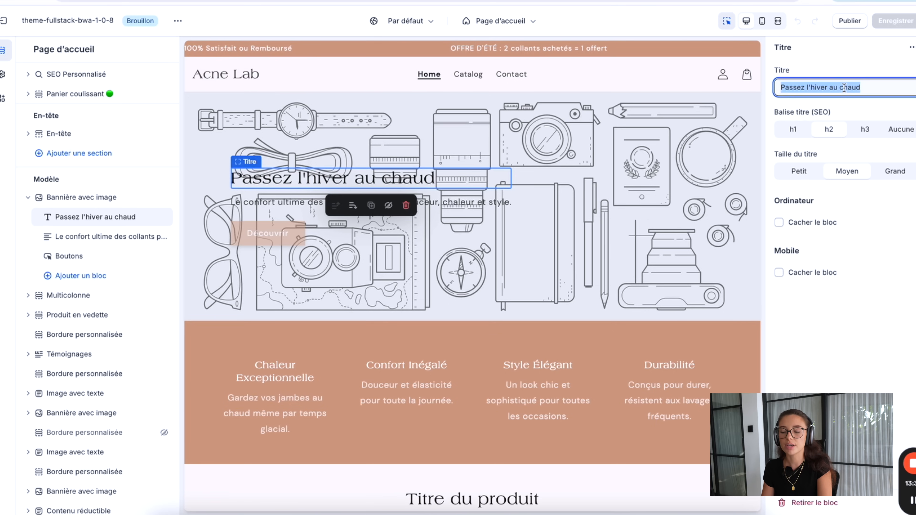
{"action": "left_click", "coordinate": [30, 236]}
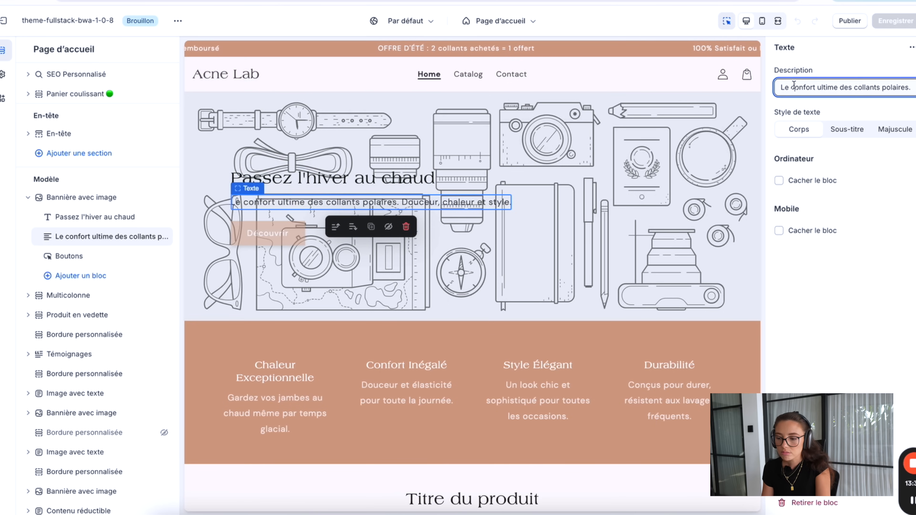
{"action": "left_click", "coordinate": [84, 265]}
{"action": "key", "text": "Escape"}
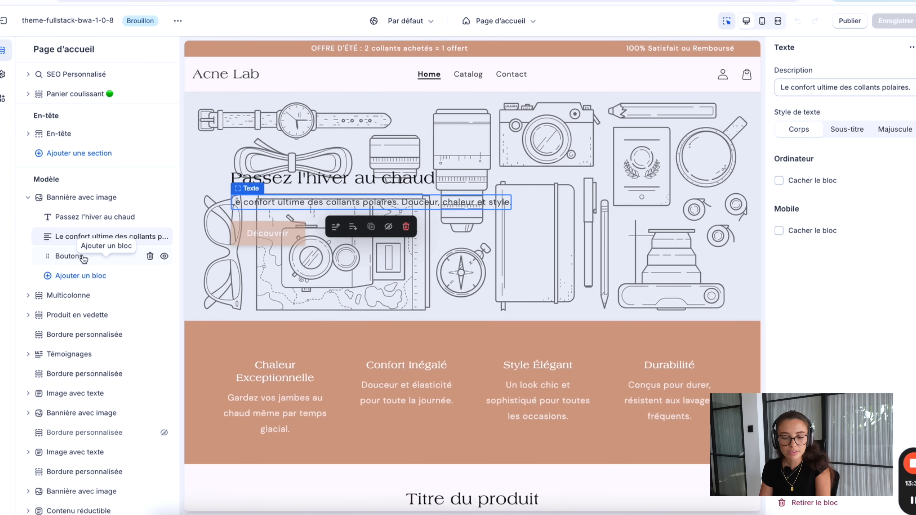
Link the banner's Découvrir button to the Masque Anti-Acné à l'Argile product and save the theme
{"action": "left_click", "coordinate": [287, 240]}
{"action": "left_click", "coordinate": [813, 153]}
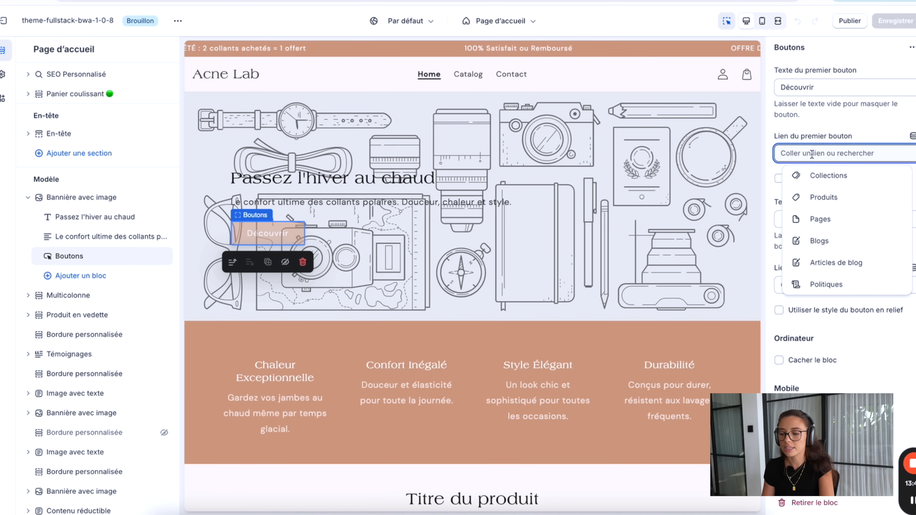
{"action": "left_click", "coordinate": [826, 200]}
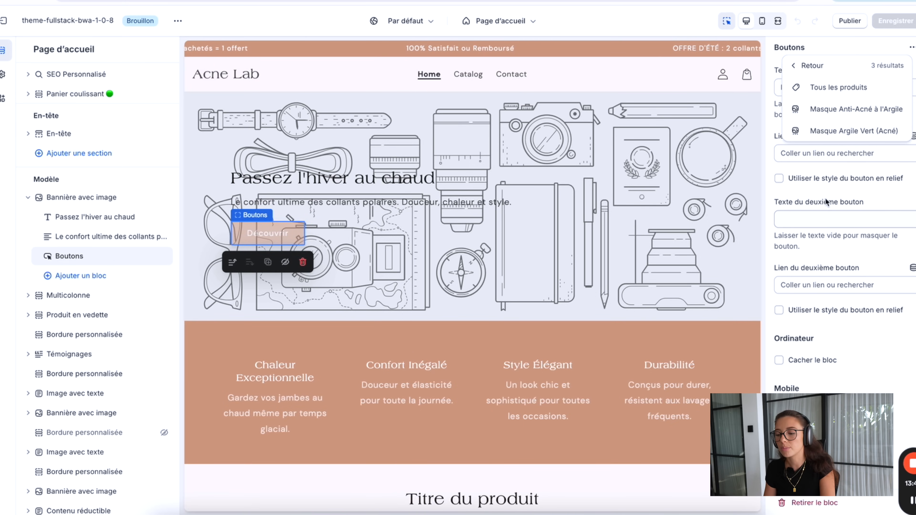
{"action": "left_click", "coordinate": [840, 108]}
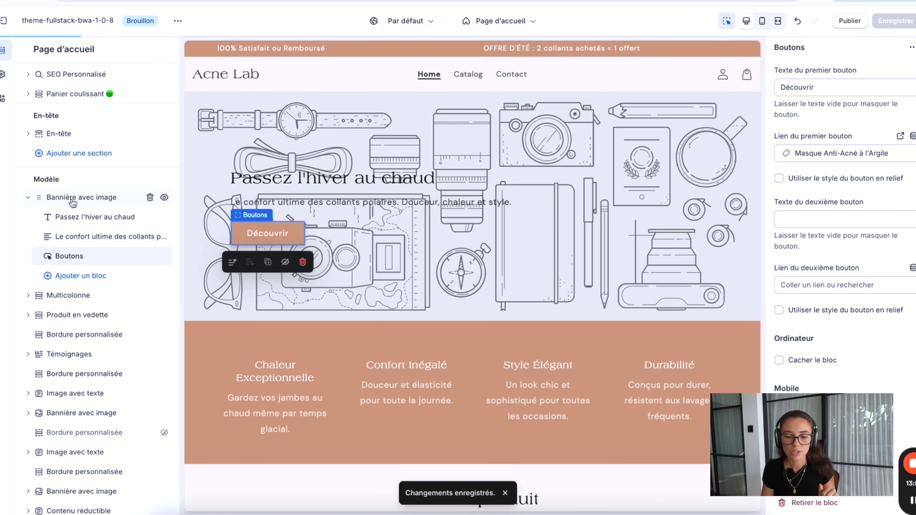
Reopen the image banner's settings and consult Images-formats-fullstack.pdf on the desktop for the image formats
{"action": "left_click", "coordinate": [84, 198]}
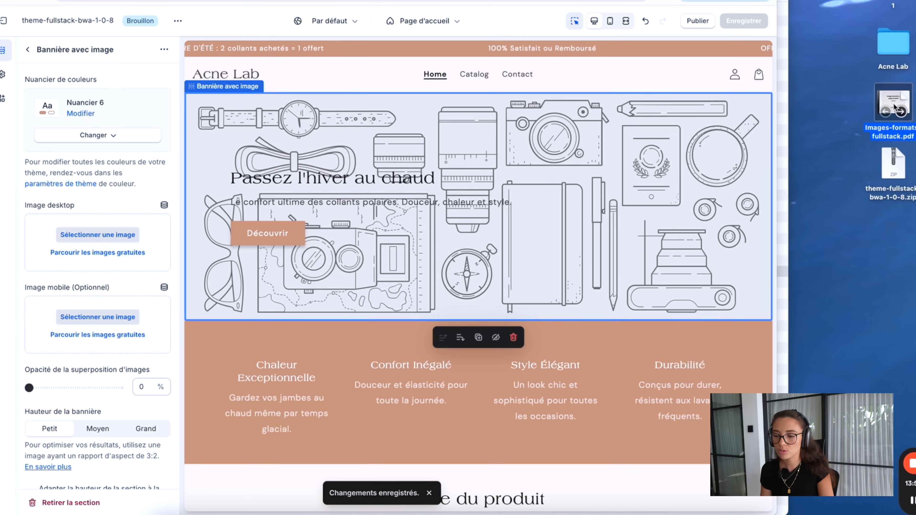
{"action": "key", "text": "space"}
{"action": "left_click", "coordinate": [895, 57]}
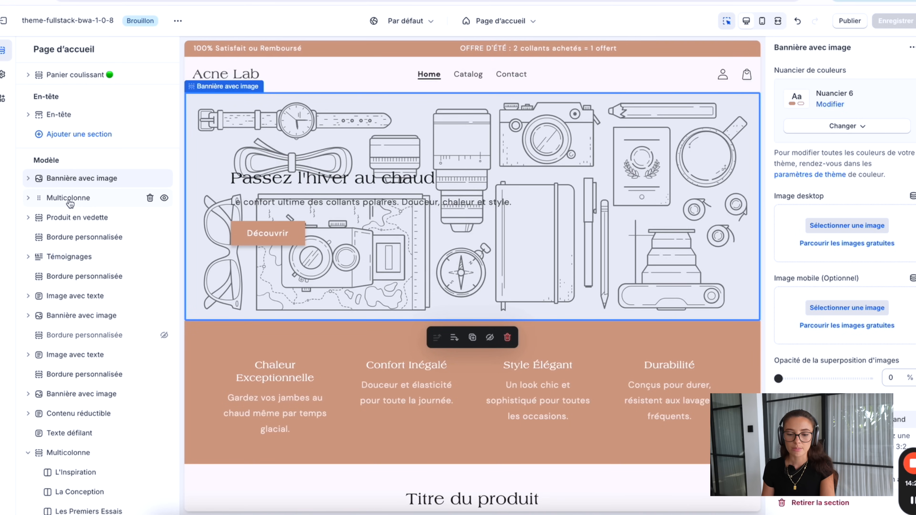
Review the first Multicolonne section's settings and retitle its Chaleur Exceptionnelle column "Anti Acné"
{"action": "left_click", "coordinate": [87, 199]}
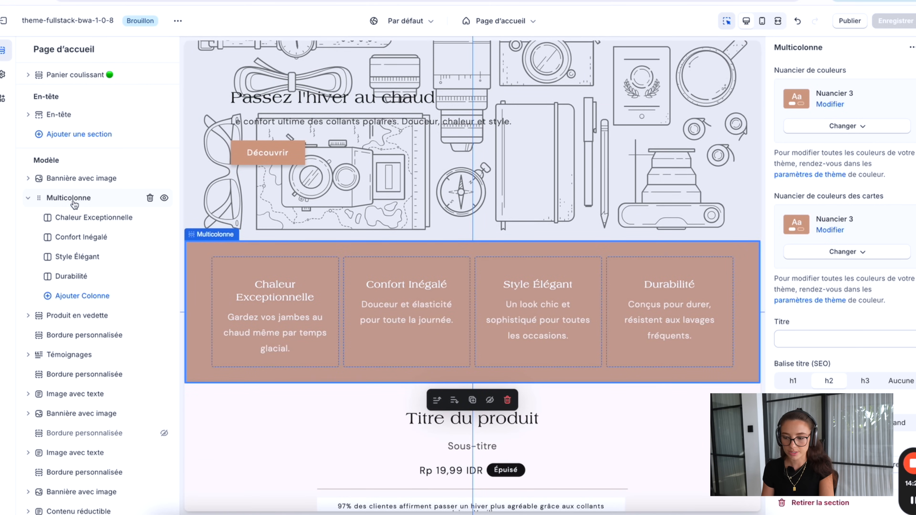
{"action": "scroll", "coordinate": [829, 103], "scroll_direction": "down", "scroll_amount": 7}
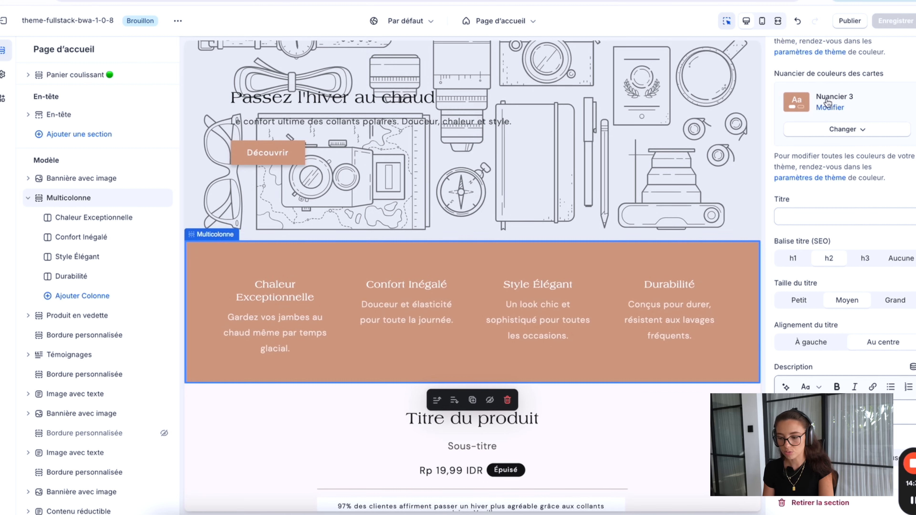
{"action": "scroll", "coordinate": [829, 108], "scroll_direction": "up", "scroll_amount": 1}
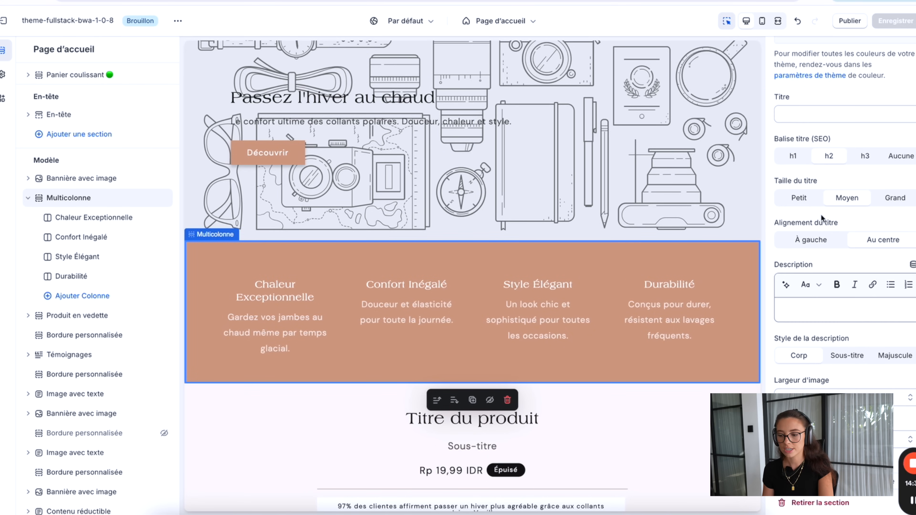
{"action": "scroll", "coordinate": [821, 217], "scroll_direction": "down", "scroll_amount": 1}
{"action": "left_click", "coordinate": [896, 153]}
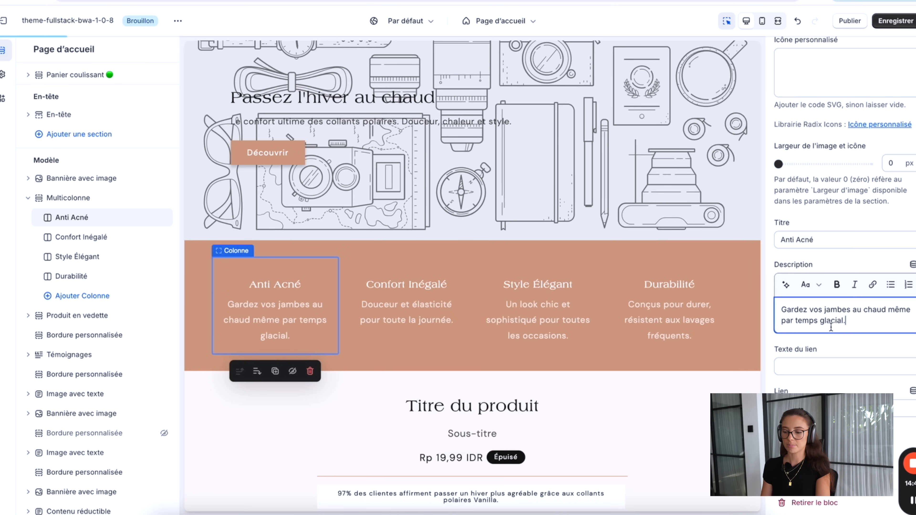
Replace the description of the Anti Acné column with "Régularisation de sébum"
{"action": "triple_click", "coordinate": [830, 323]}
{"action": "type", "text": "Le"}
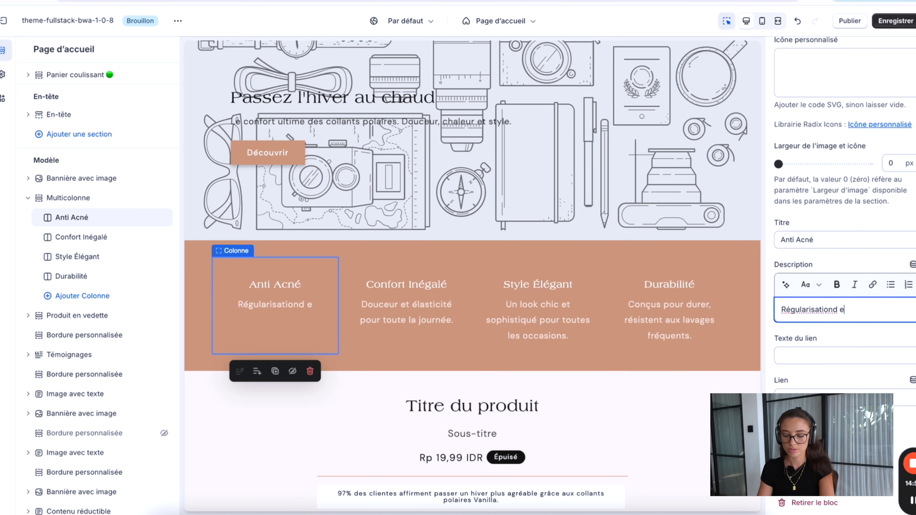
{"action": "type", "text": "bum"}
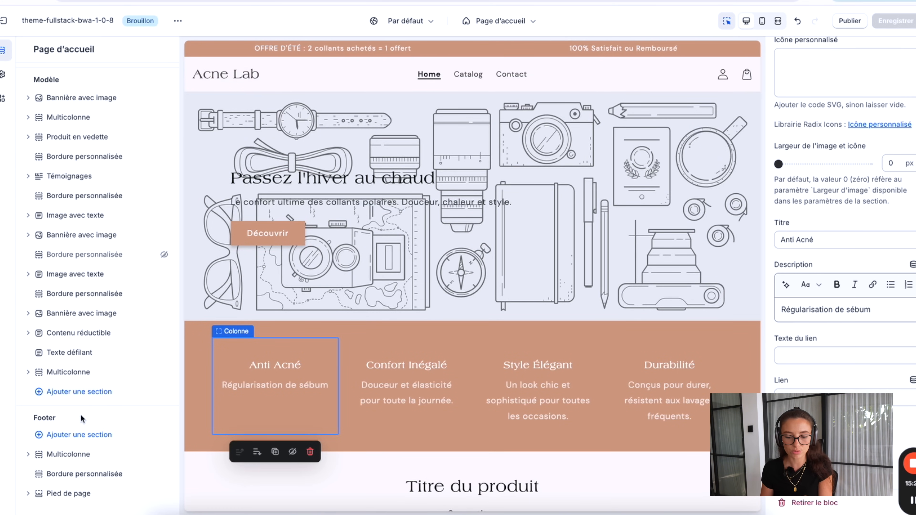
Set the first text of the header's scrolling announcement bar to "🌱 OFFRE DU MOMENT : 2 MASQUES = 1 OFFERT"
{"action": "scroll", "coordinate": [318, 396], "scroll_direction": "down", "scroll_amount": 10}
{"action": "scroll", "coordinate": [319, 394], "scroll_direction": "down", "scroll_amount": 15}
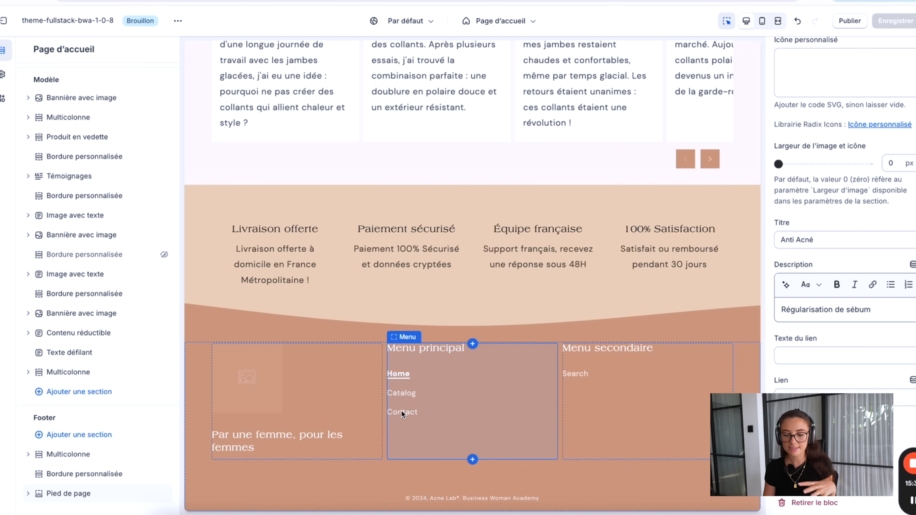
{"action": "scroll", "coordinate": [90, 253], "scroll_direction": "up", "scroll_amount": 3}
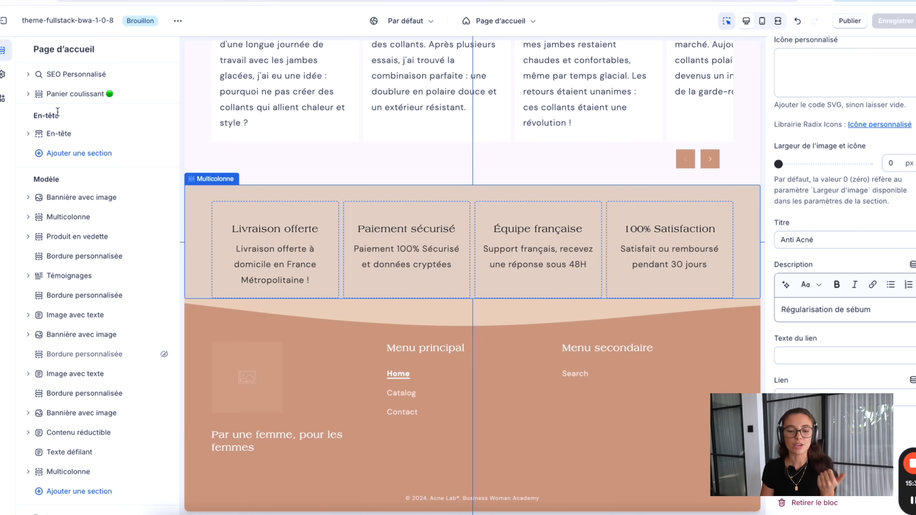
{"action": "left_click", "coordinate": [54, 132]}
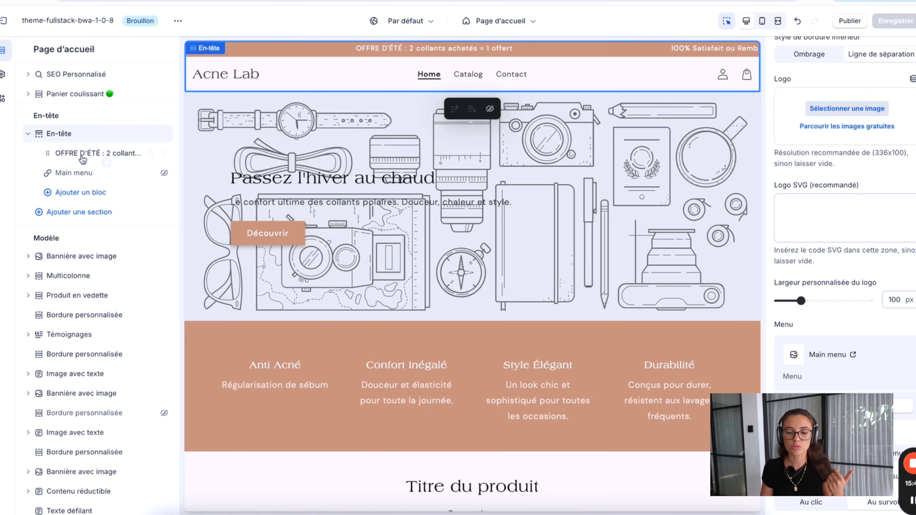
{"action": "left_click", "coordinate": [80, 155]}
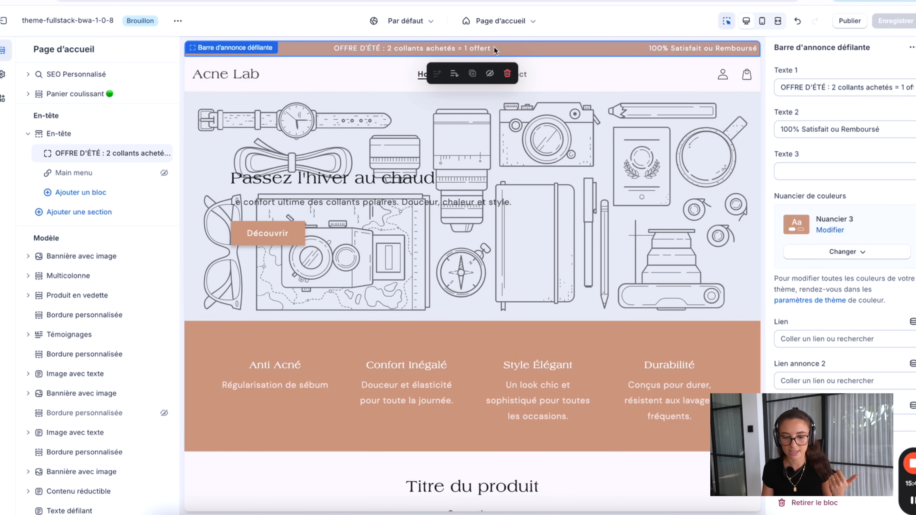
{"action": "left_click", "coordinate": [831, 87]}
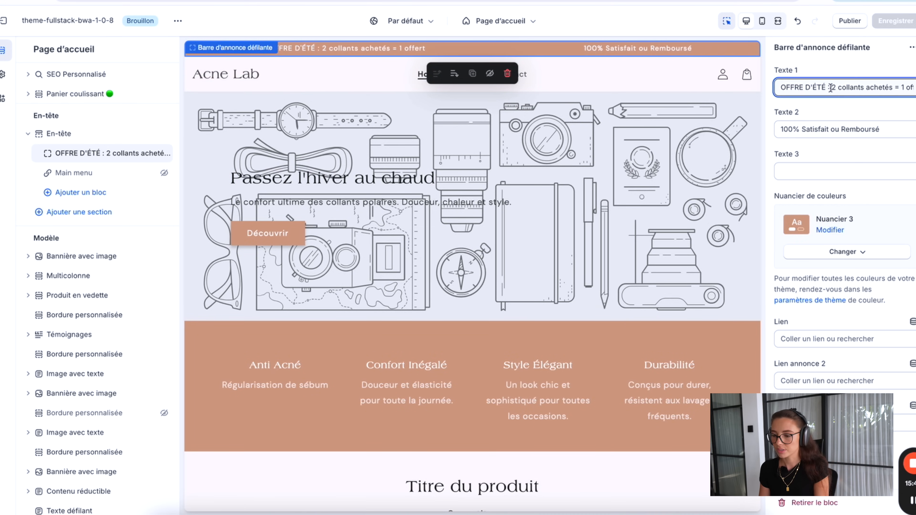
{"action": "key", "text": "ctrl+a"}
{"action": "type", "text": "OFFR"}
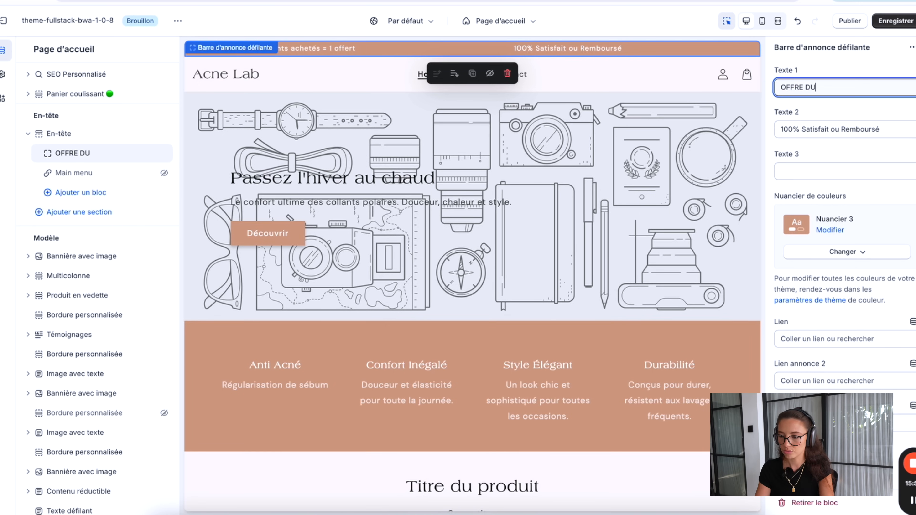
{"action": "type", "text": "E DU MOMENT : 2 MASQUES = 1 OFF"}
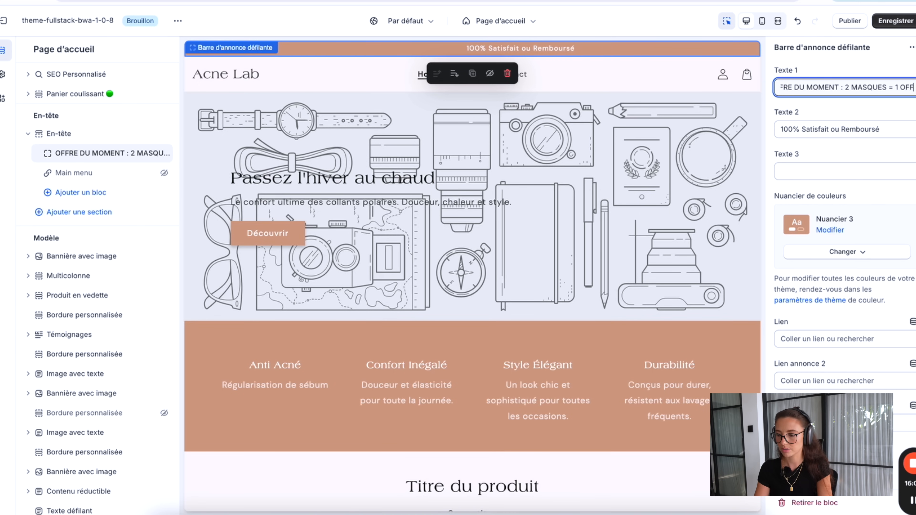
{"action": "type", "text": "ERT"}
{"action": "key", "text": "super+Left"}
{"action": "key", "text": "ctrl+super+space"}
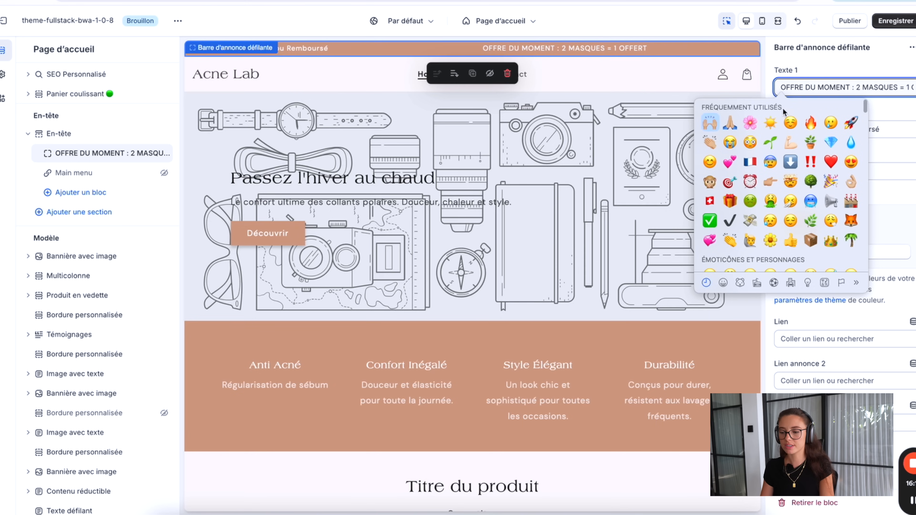
{"action": "left_click", "coordinate": [771, 142]}
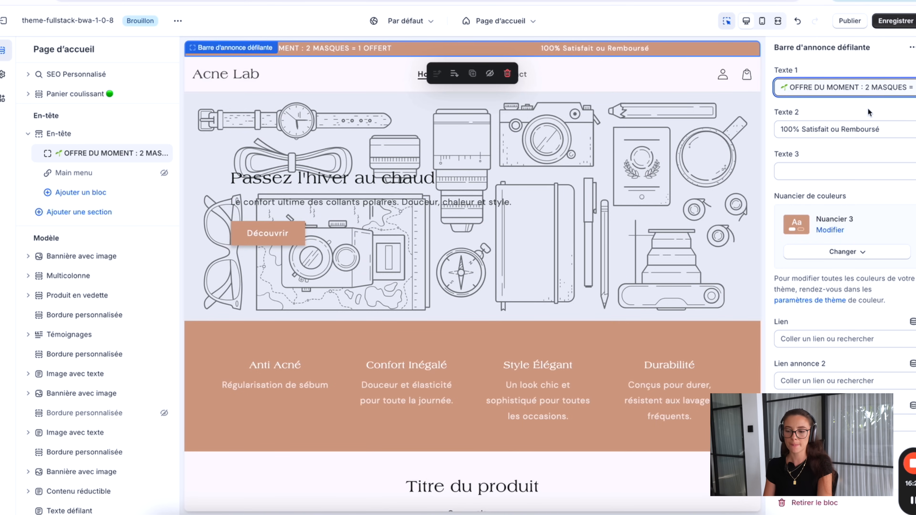
Set the announcement bar's third text to "🇫🇷 Fabriqué en France" and save the theme
{"action": "left_click", "coordinate": [826, 171]}
{"action": "key", "text": "ctrl+super+space"}
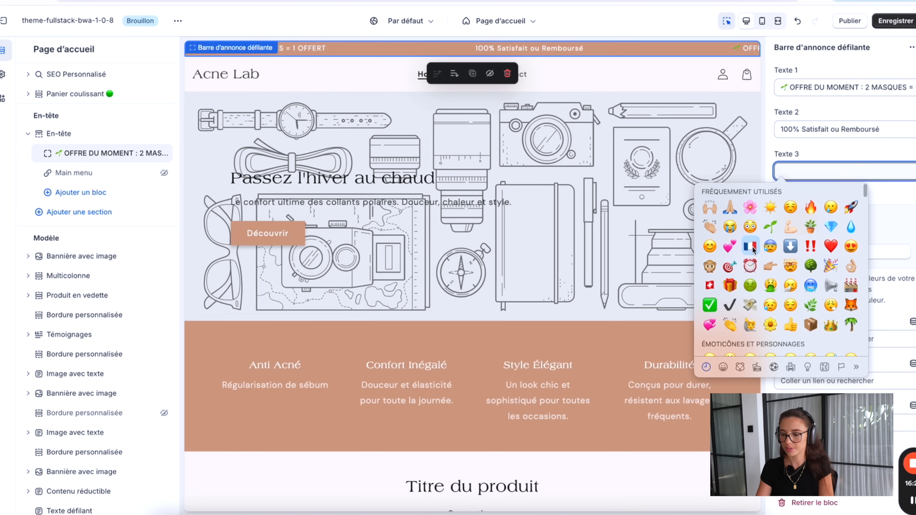
{"action": "left_click", "coordinate": [751, 247]}
{"action": "type", "text": "Fabriqué en France"}
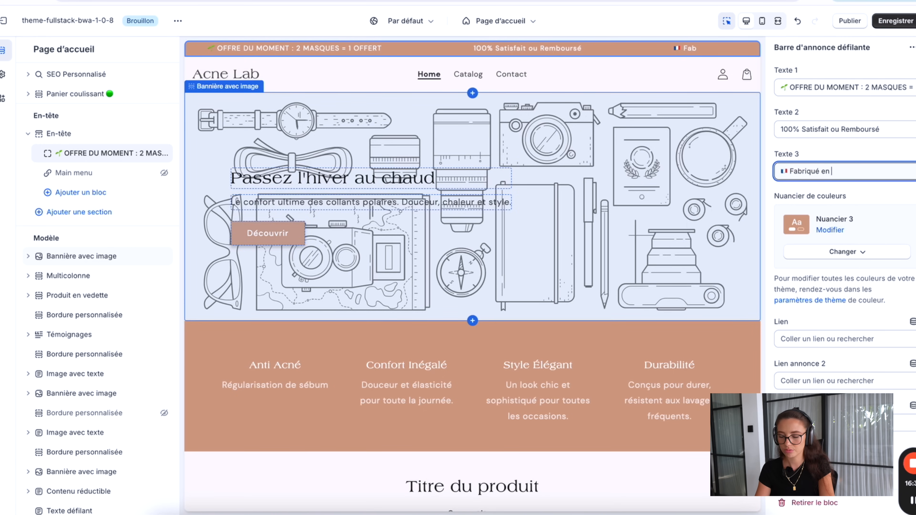
{"action": "left_click", "coordinate": [896, 22]}
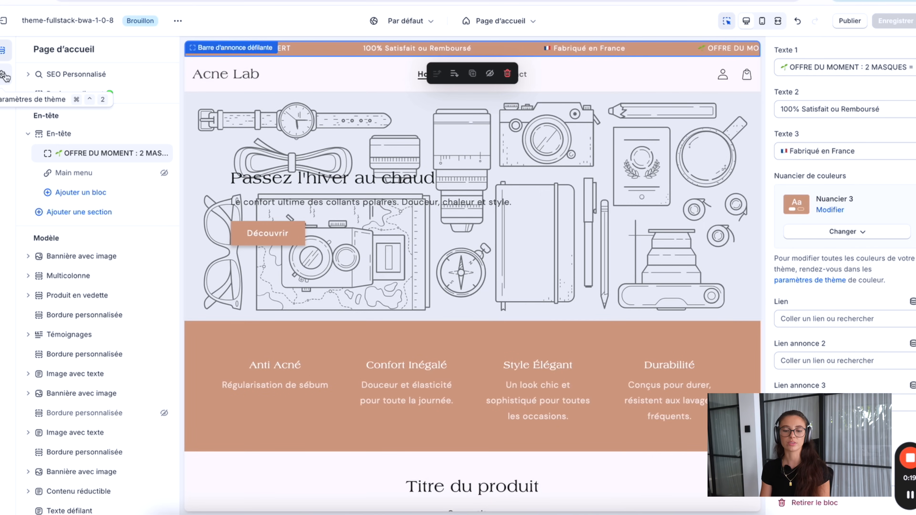
Open the theme settings and examine the social network link fields under Réseaux sociaux
{"action": "left_click", "coordinate": [4, 76]}
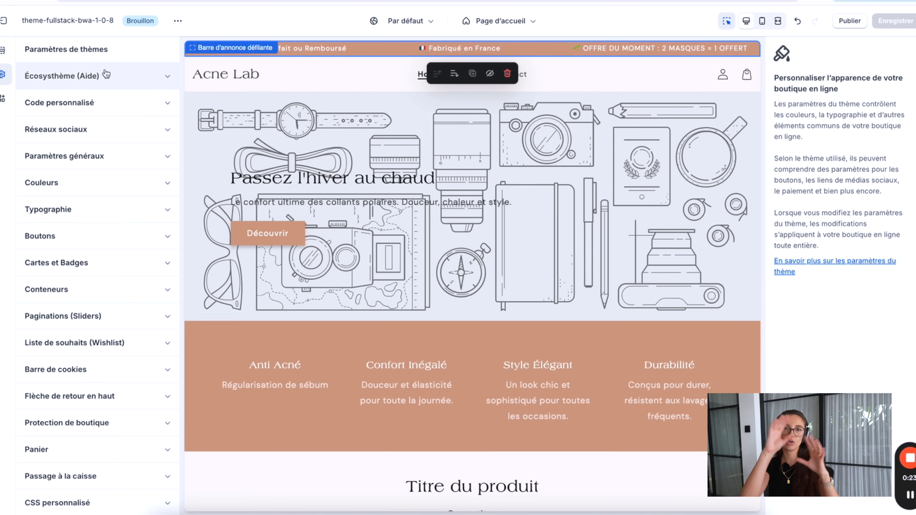
{"action": "scroll", "coordinate": [106, 74], "scroll_direction": "down", "scroll_amount": 1}
{"action": "left_click", "coordinate": [92, 104]}
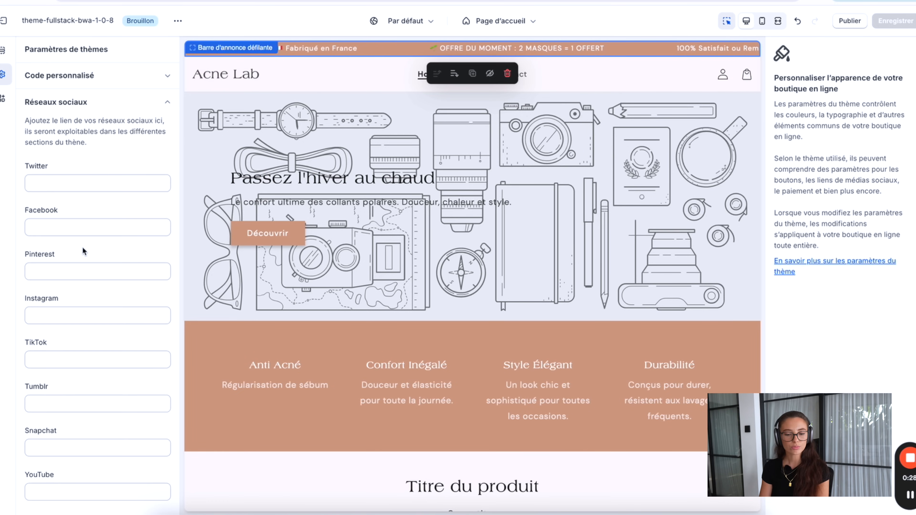
{"action": "scroll", "coordinate": [72, 242], "scroll_direction": "down", "scroll_amount": 3}
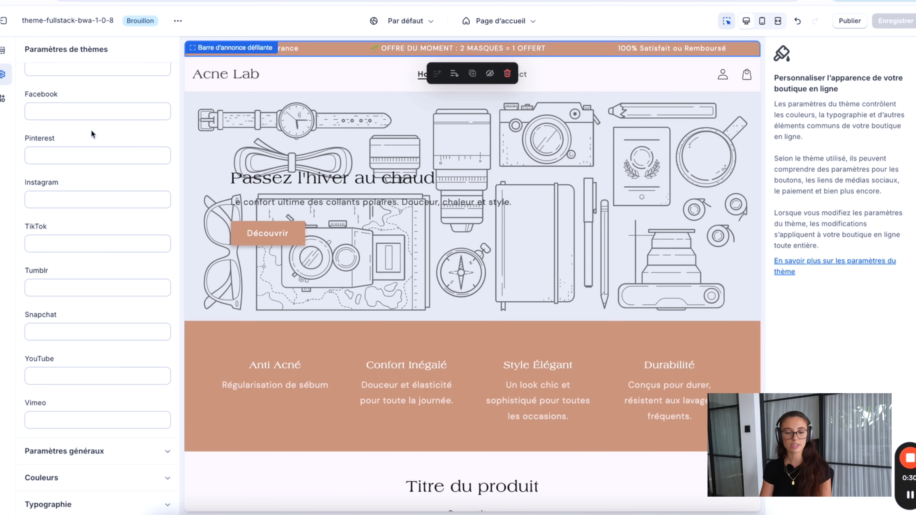
{"action": "scroll", "coordinate": [74, 373], "scroll_direction": "up", "scroll_amount": 5}
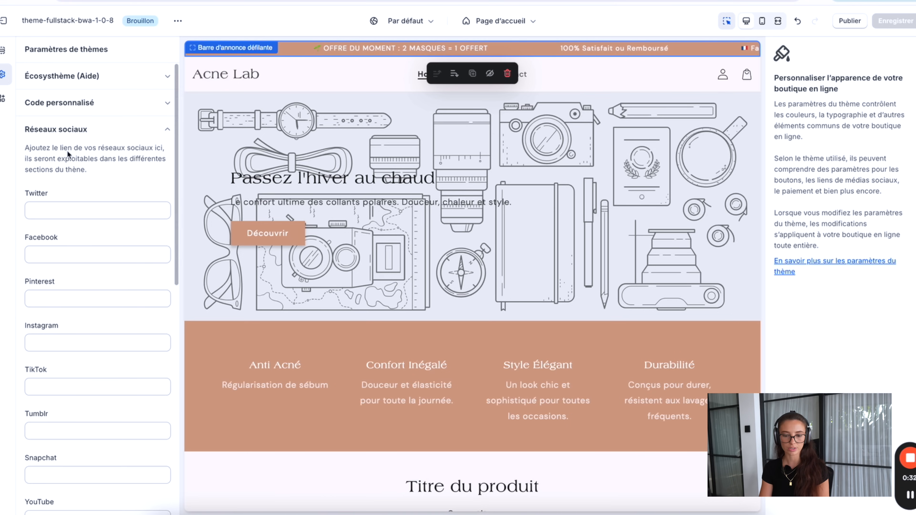
{"action": "left_click", "coordinate": [61, 128]}
Examine the theme's Paramètres généraux, including the favicon image, page layout and grid spacing options
{"action": "left_click", "coordinate": [94, 165]}
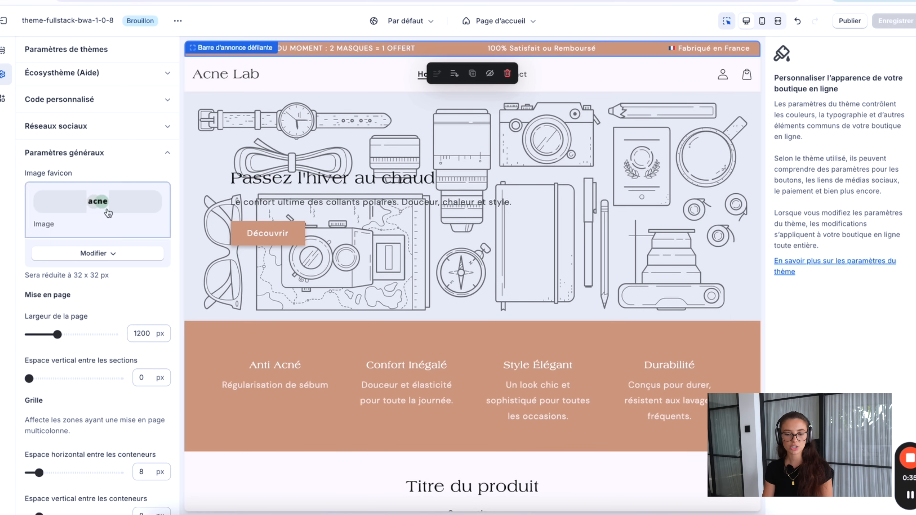
{"action": "scroll", "coordinate": [79, 188], "scroll_direction": "down", "scroll_amount": 1}
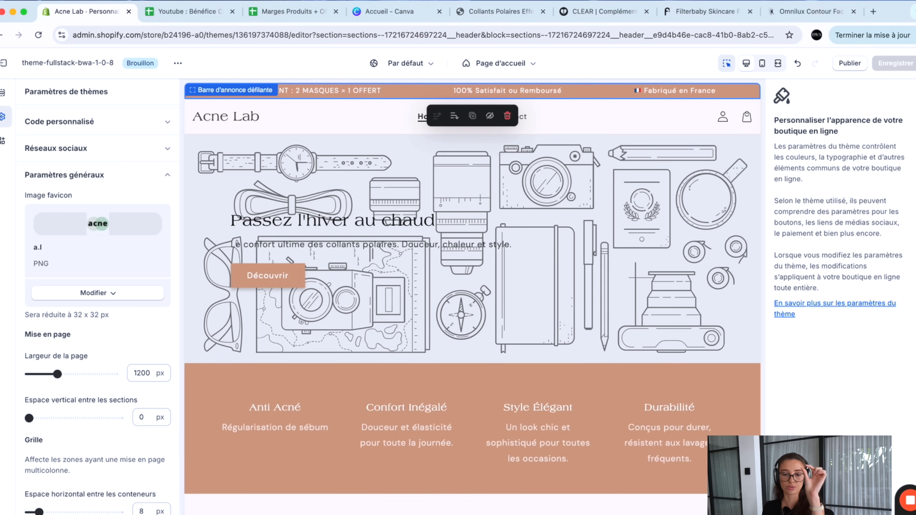
{"action": "scroll", "coordinate": [86, 298], "scroll_direction": "down", "scroll_amount": 15}
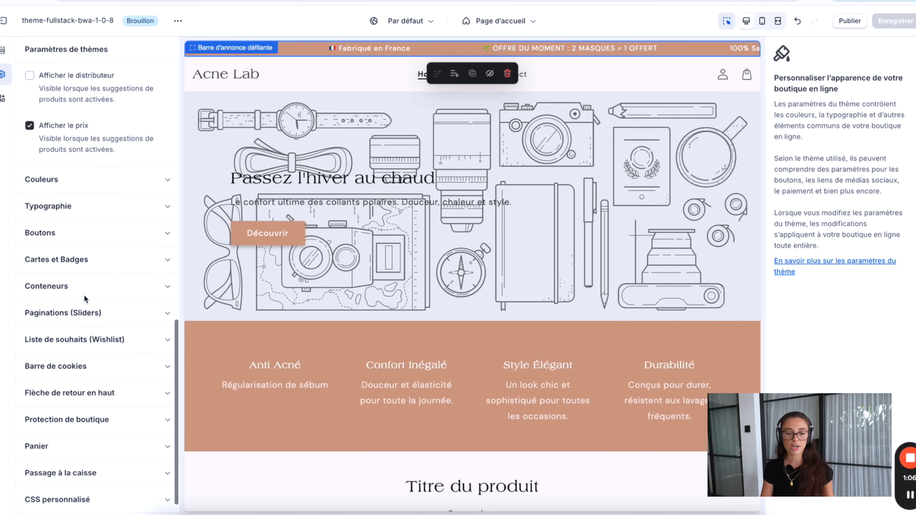
{"action": "scroll", "coordinate": [85, 223], "scroll_direction": "up", "scroll_amount": 7}
{"action": "scroll", "coordinate": [86, 224], "scroll_direction": "up", "scroll_amount": 6}
{"action": "scroll", "coordinate": [82, 151], "scroll_direction": "up", "scroll_amount": 5}
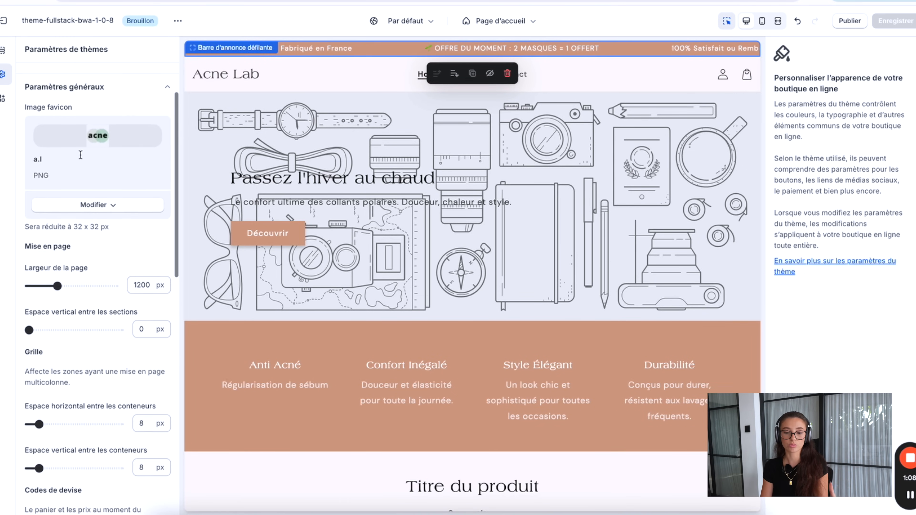
{"action": "left_click", "coordinate": [83, 156]}
Review the theme's Couleurs palettes and Typographie settings, browsing the fonts available for titles
{"action": "left_click", "coordinate": [85, 181]}
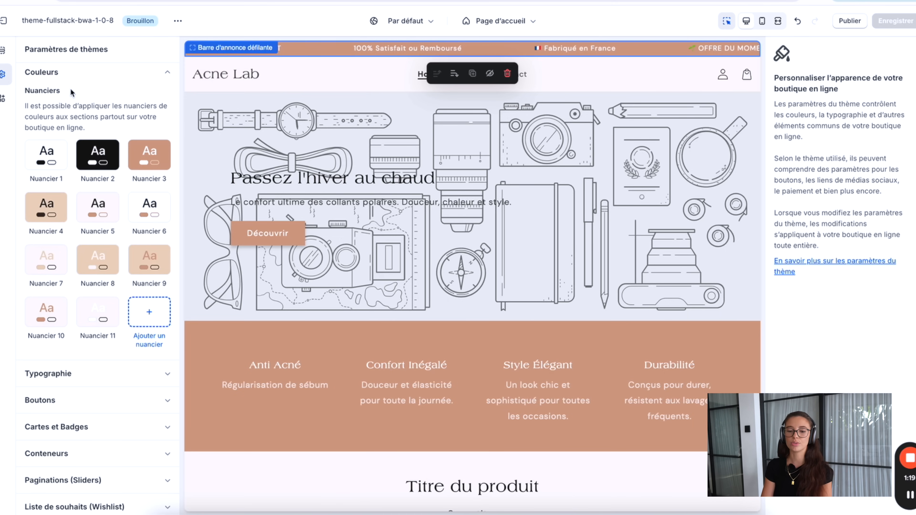
{"action": "left_click", "coordinate": [67, 73]}
{"action": "left_click", "coordinate": [76, 180]}
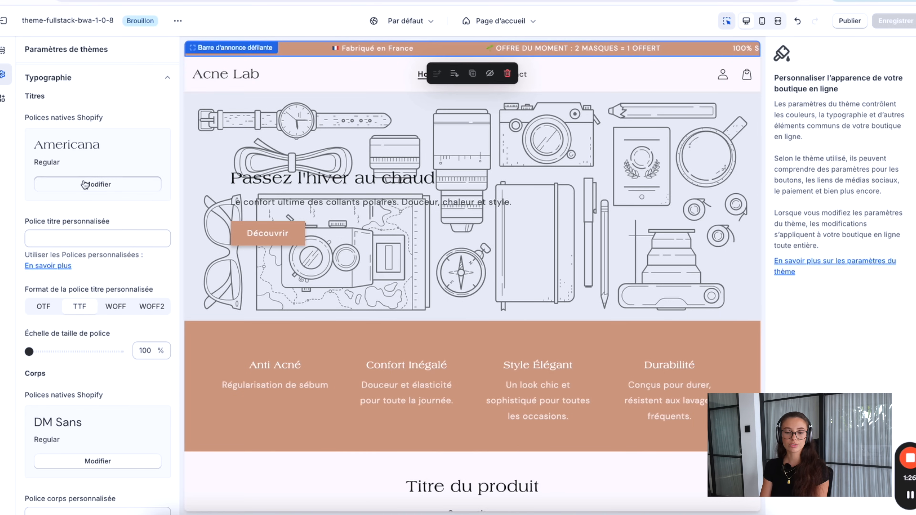
{"action": "left_click", "coordinate": [96, 182]}
{"action": "scroll", "coordinate": [92, 230], "scroll_direction": "down", "scroll_amount": 8}
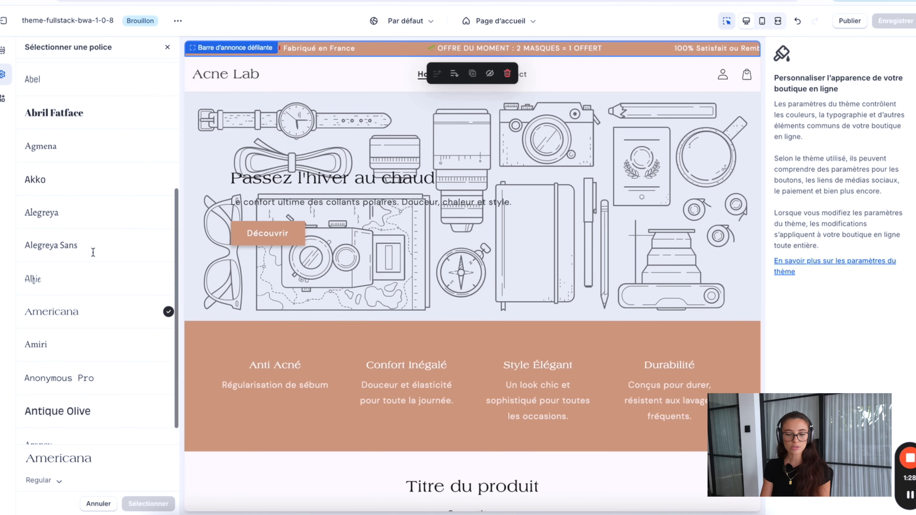
{"action": "scroll", "coordinate": [93, 256], "scroll_direction": "down", "scroll_amount": 4}
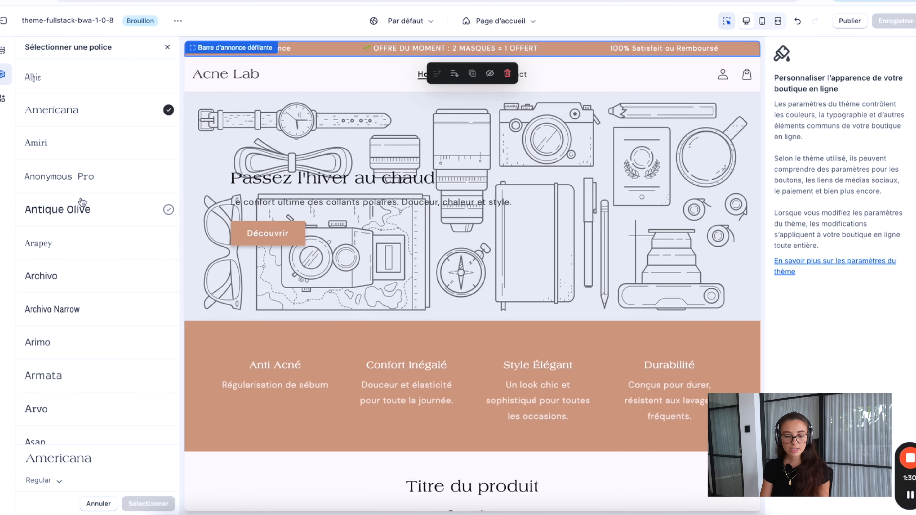
{"action": "scroll", "coordinate": [83, 202], "scroll_direction": "down", "scroll_amount": 4}
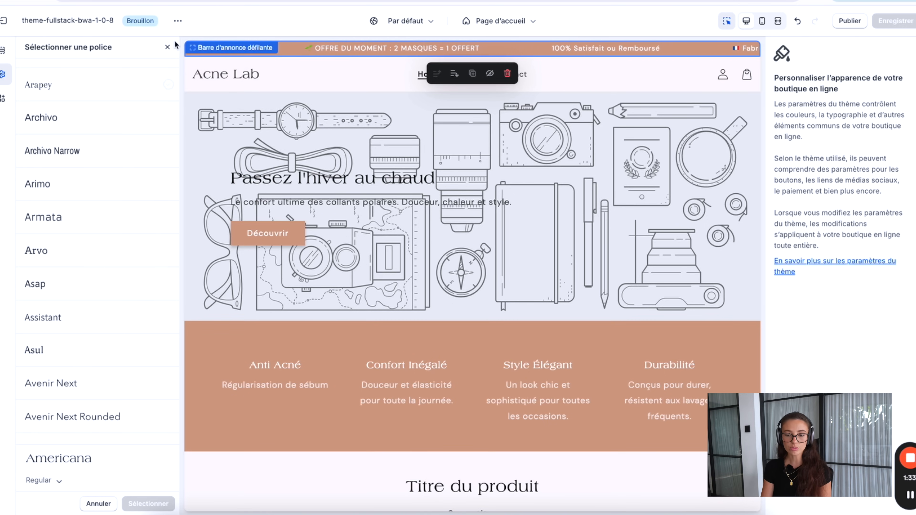
{"action": "left_click", "coordinate": [167, 47]}
{"action": "left_click", "coordinate": [72, 75]}
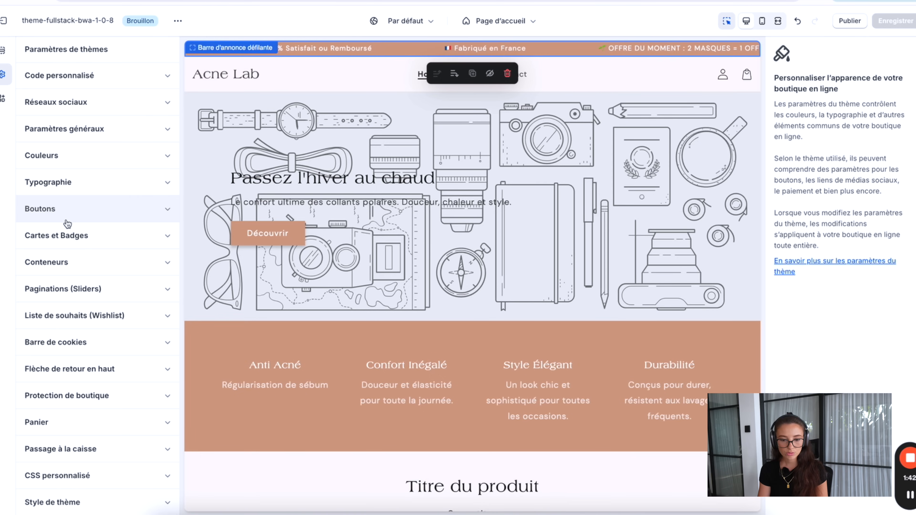
Examine the border and shadow options for Boutons and the settings for Cartes et Badges
{"action": "left_click", "coordinate": [68, 221]}
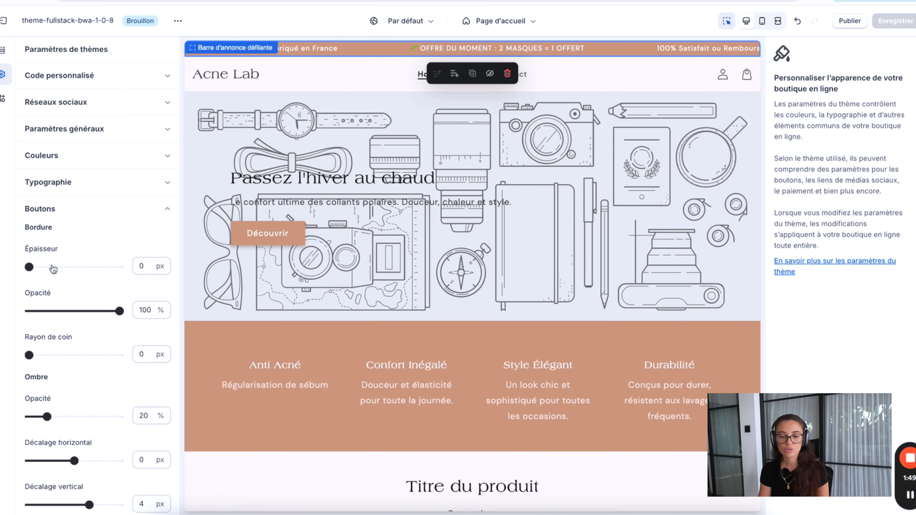
{"action": "scroll", "coordinate": [51, 268], "scroll_direction": "down", "scroll_amount": 3}
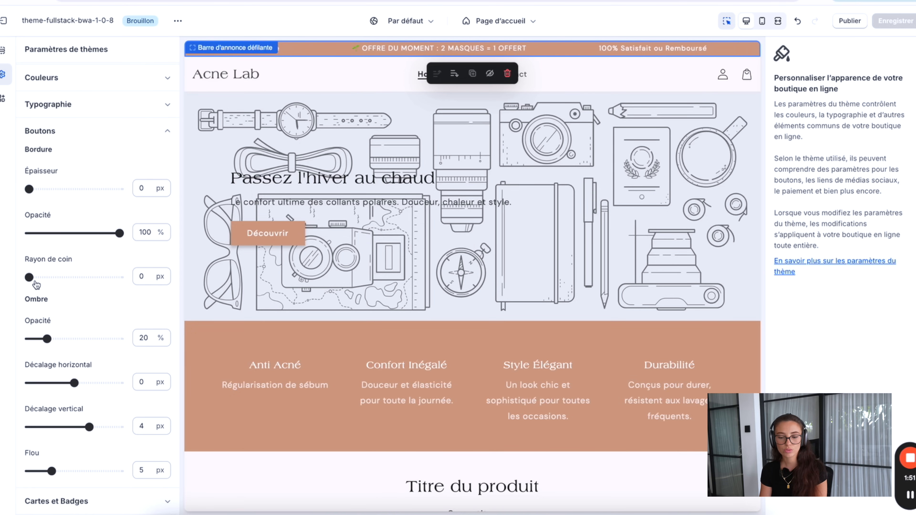
{"action": "scroll", "coordinate": [397, 325], "scroll_direction": "down", "scroll_amount": 10}
{"action": "scroll", "coordinate": [458, 350], "scroll_direction": "up", "scroll_amount": 3}
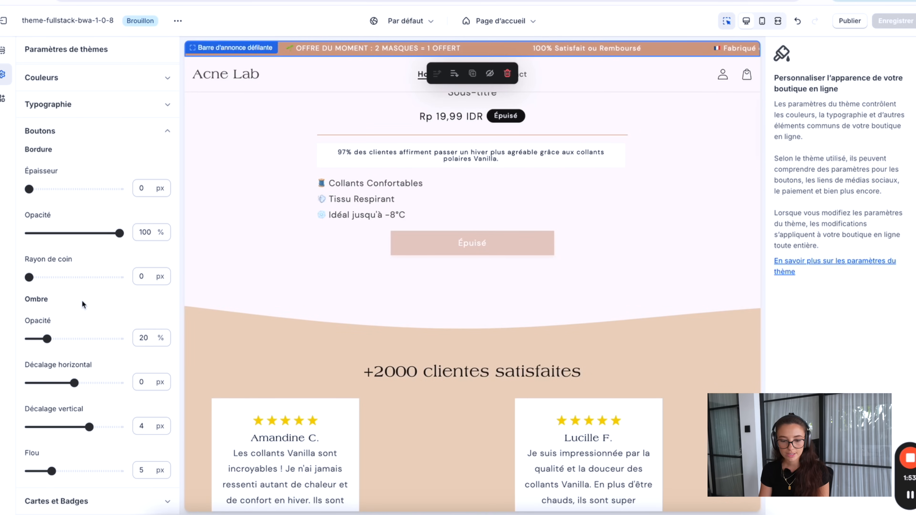
{"action": "scroll", "coordinate": [59, 348], "scroll_direction": "down", "scroll_amount": 7}
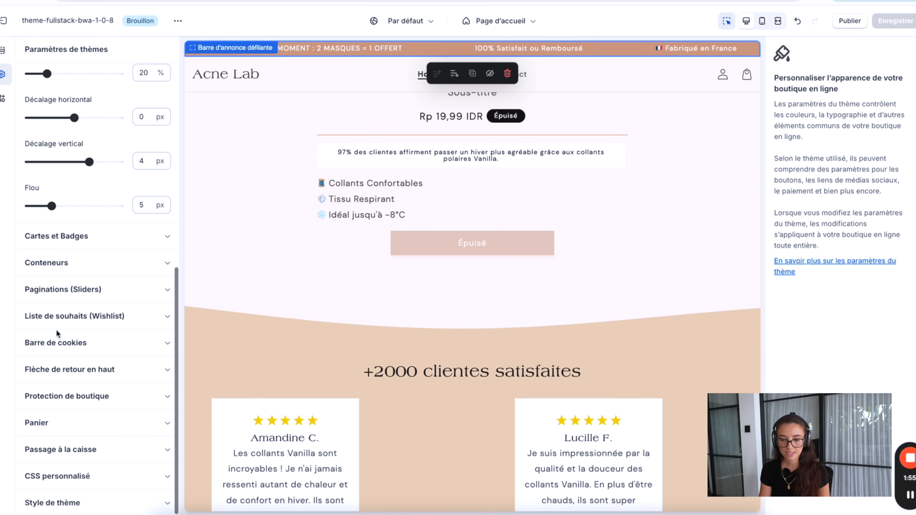
{"action": "scroll", "coordinate": [58, 336], "scroll_direction": "up", "scroll_amount": 8}
{"action": "scroll", "coordinate": [57, 334], "scroll_direction": "down", "scroll_amount": 2}
{"action": "left_click", "coordinate": [58, 133]}
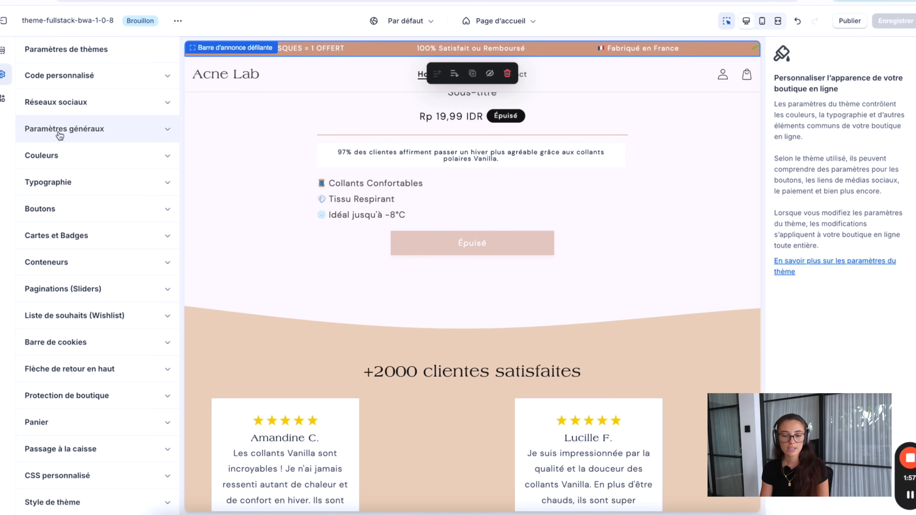
{"action": "left_click", "coordinate": [67, 246]}
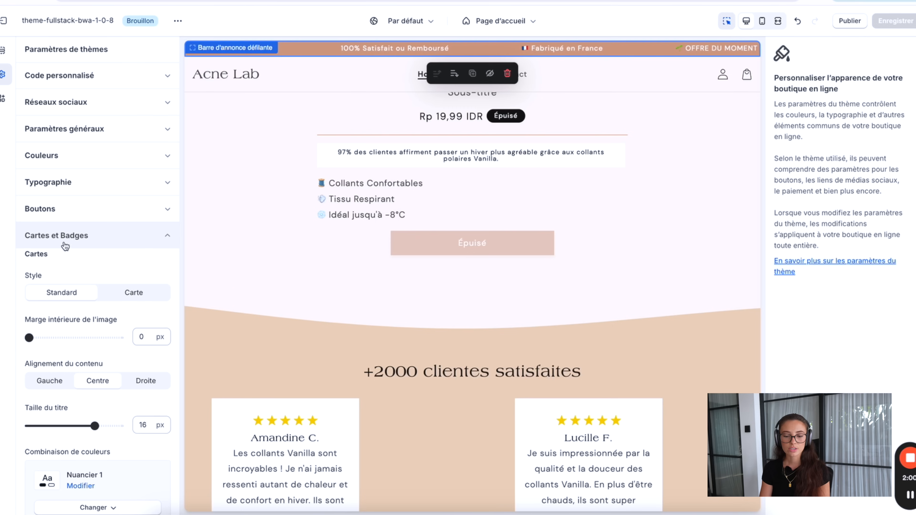
{"action": "left_click", "coordinate": [97, 248]}
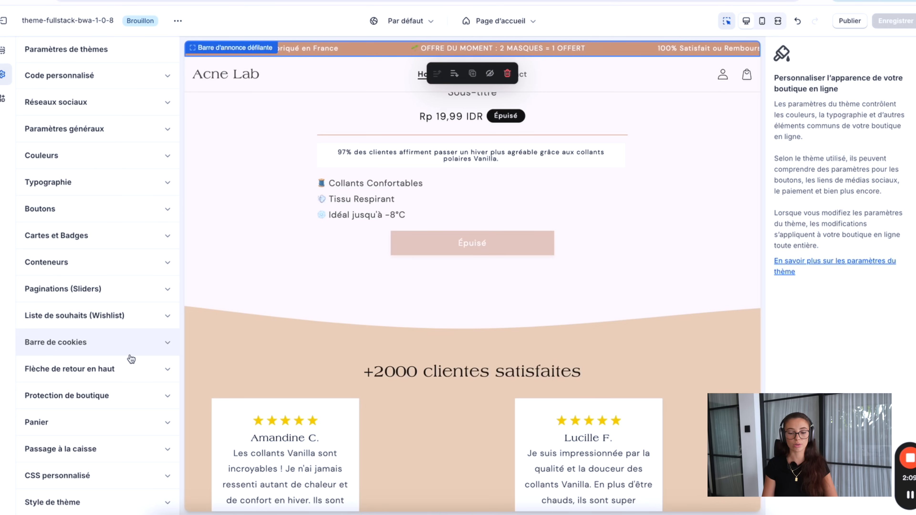
Examine the theme's Panier settings, including the available options for Type de panier
{"action": "left_click", "coordinate": [124, 398]}
{"action": "left_click", "coordinate": [124, 399]}
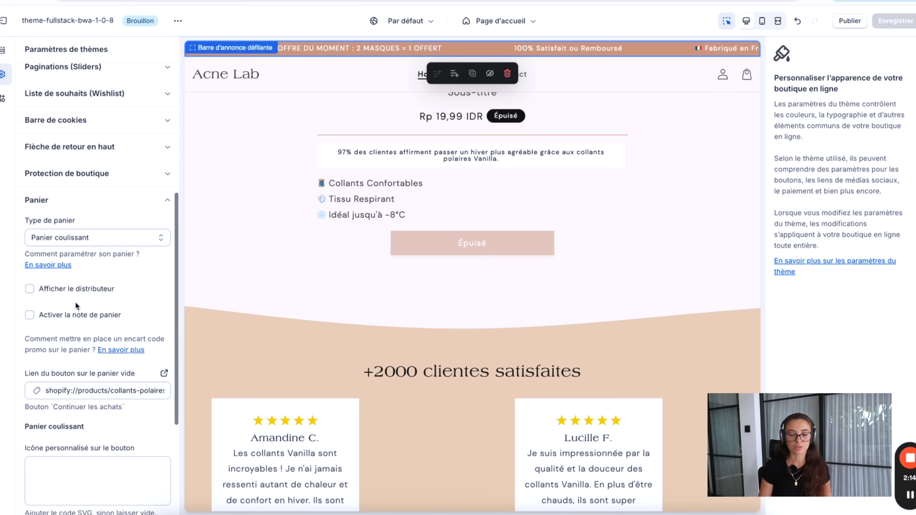
{"action": "left_click", "coordinate": [79, 240]}
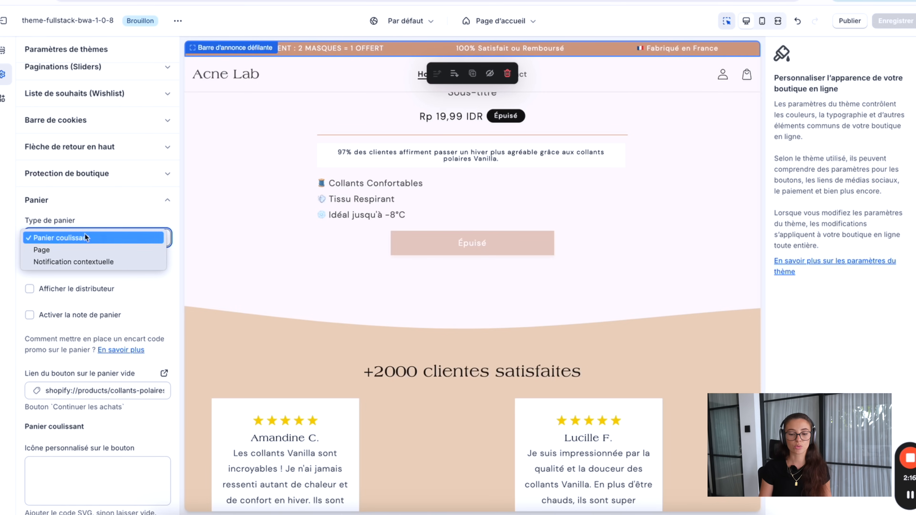
{"action": "left_click", "coordinate": [96, 224]}
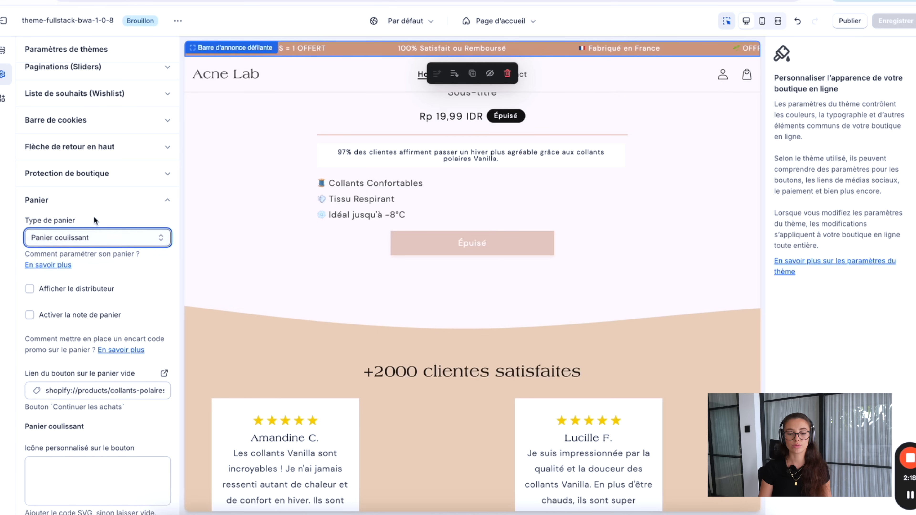
{"action": "left_click", "coordinate": [94, 237]}
{"action": "left_click", "coordinate": [92, 209]}
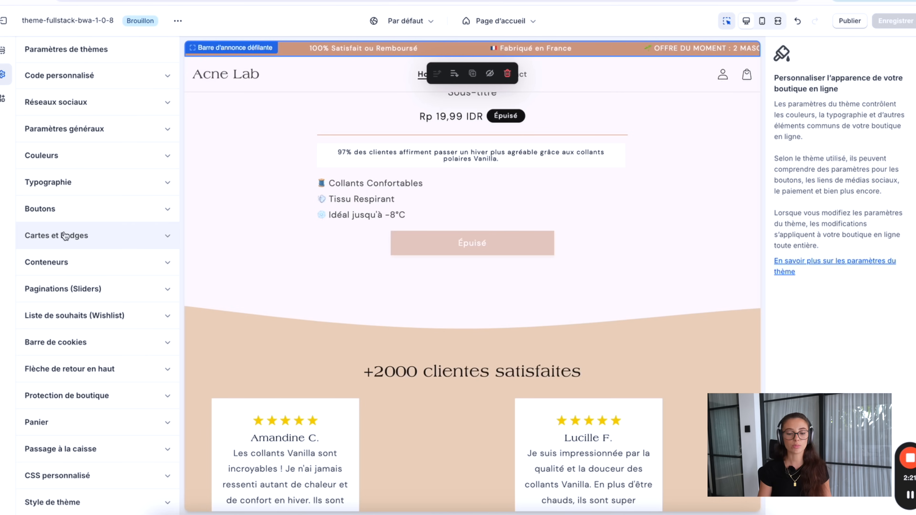
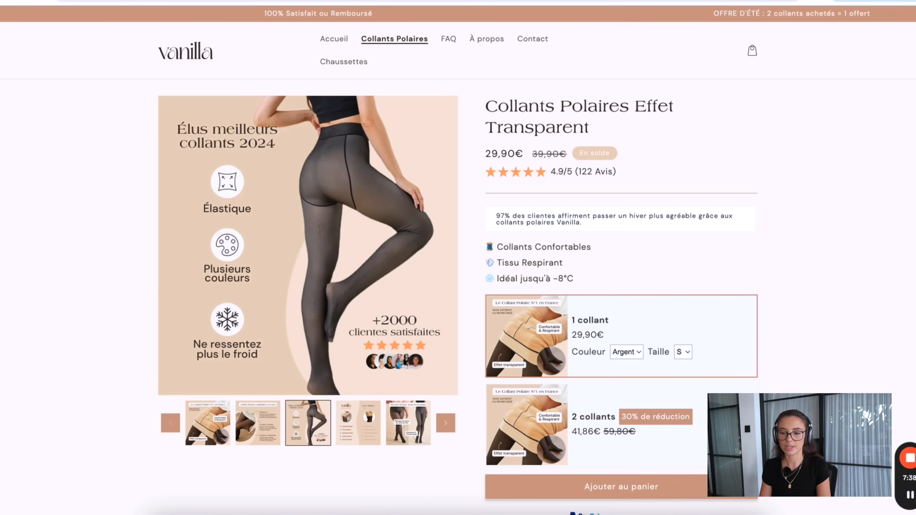
Switch to Canva and copy the "acne lab" wordmark from the Charte Graphique design for use in Logo Acne Lab
{"action": "left_click", "coordinate": [438, 1]}
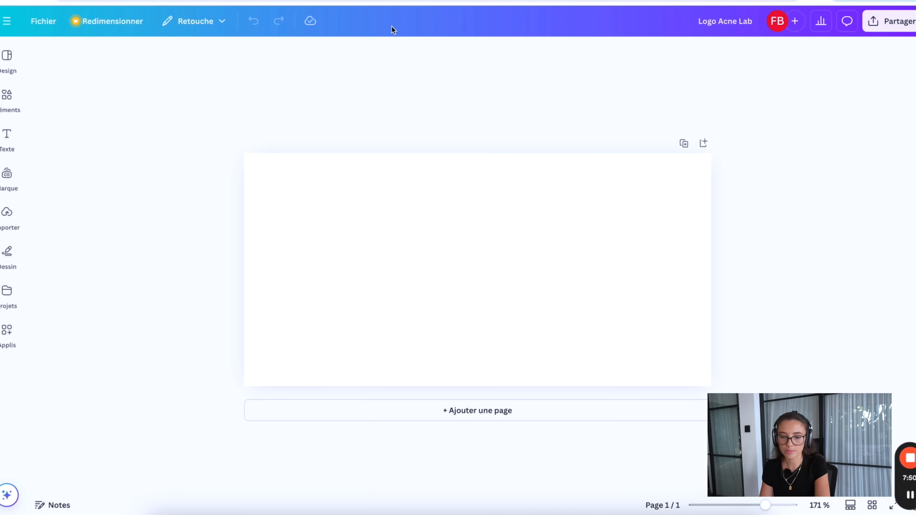
{"action": "left_click", "coordinate": [658, 244]}
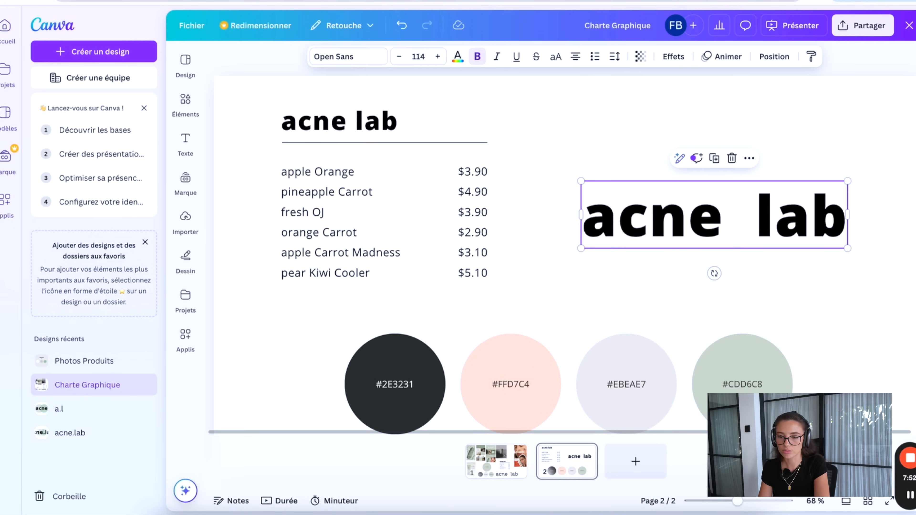
{"action": "left_click", "coordinate": [364, 0]}
Search the elements for "plant" and add a leafy branch illustration to the logo design
{"action": "left_click", "coordinate": [5, 68]}
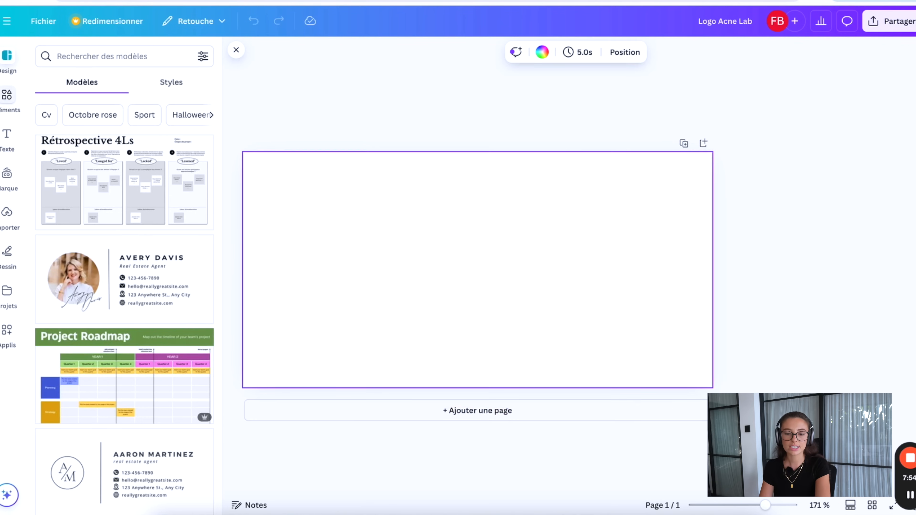
{"action": "left_click", "coordinate": [6, 96]}
{"action": "left_click", "coordinate": [110, 58]}
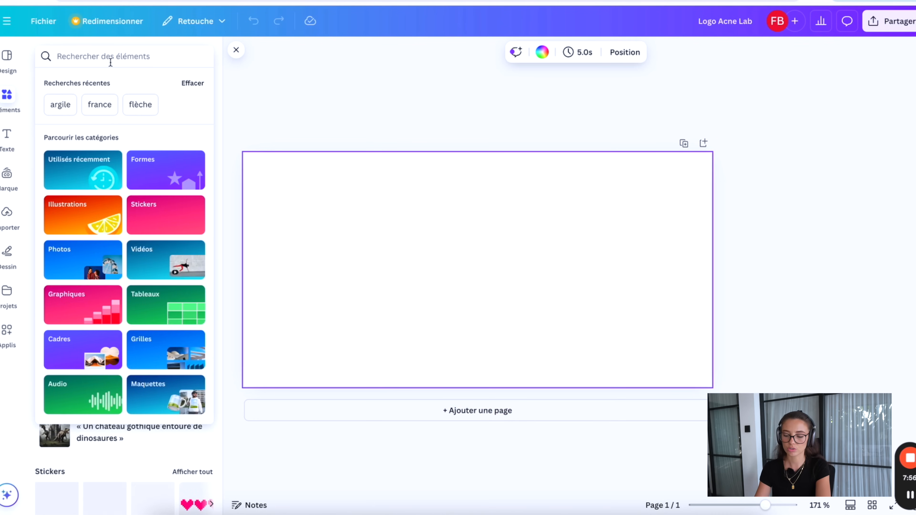
{"action": "type", "text": "plant"}
{"action": "key", "text": "Return"}
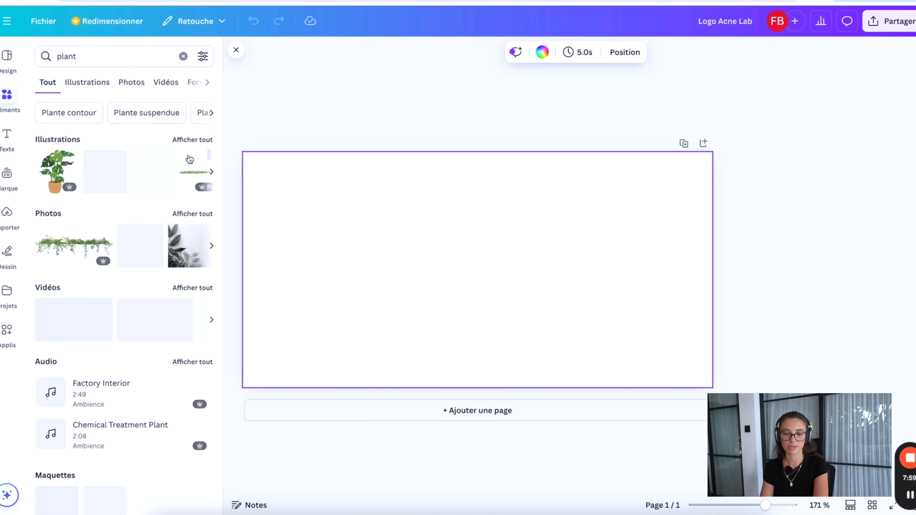
{"action": "left_click", "coordinate": [90, 166]}
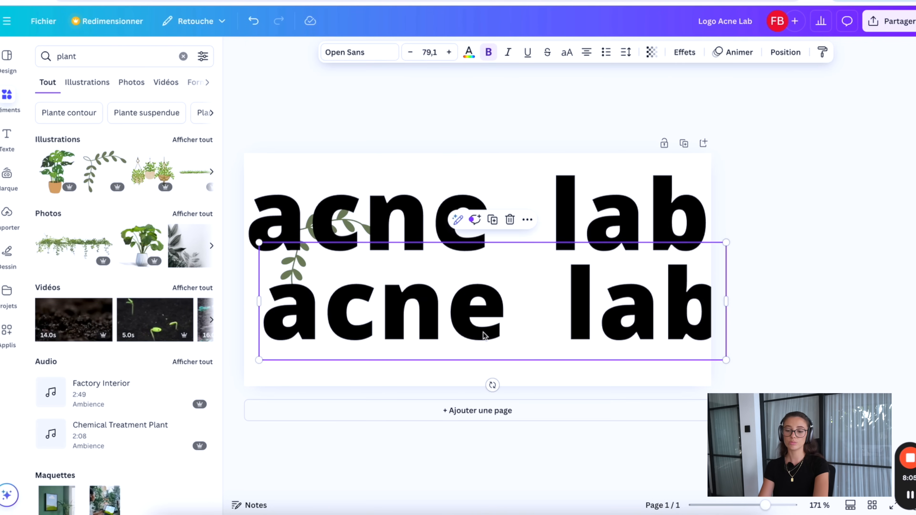
Delete the duplicate "acne lab" text and the green leaf illustration from the logo design
{"action": "key", "text": "Delete"}
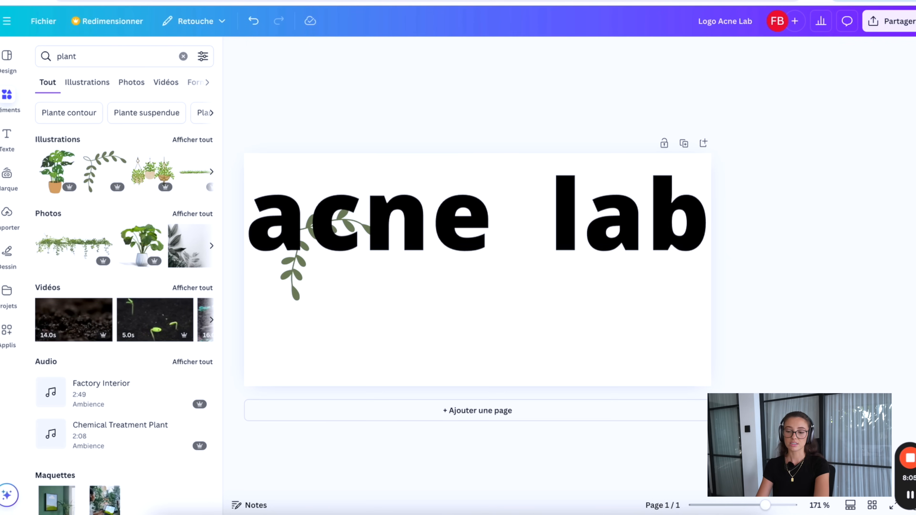
{"action": "left_click", "coordinate": [485, 292]}
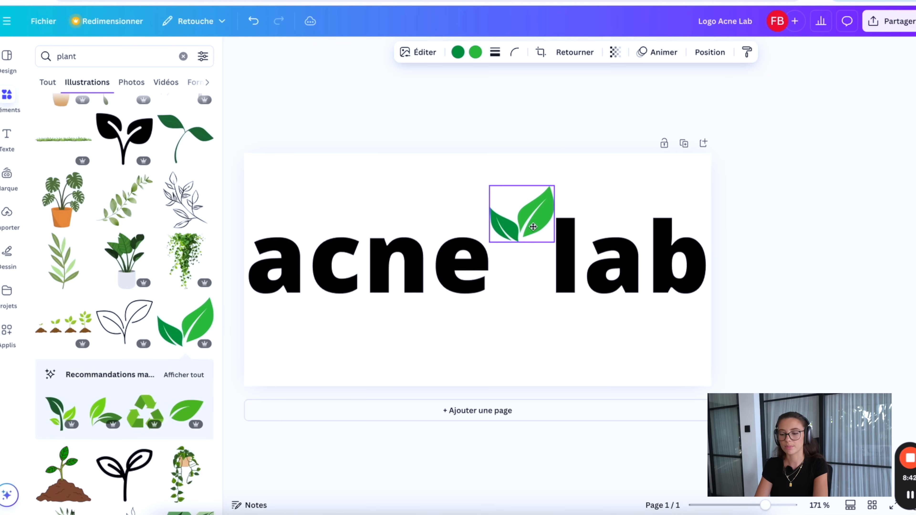
{"action": "key", "text": "Delete"}
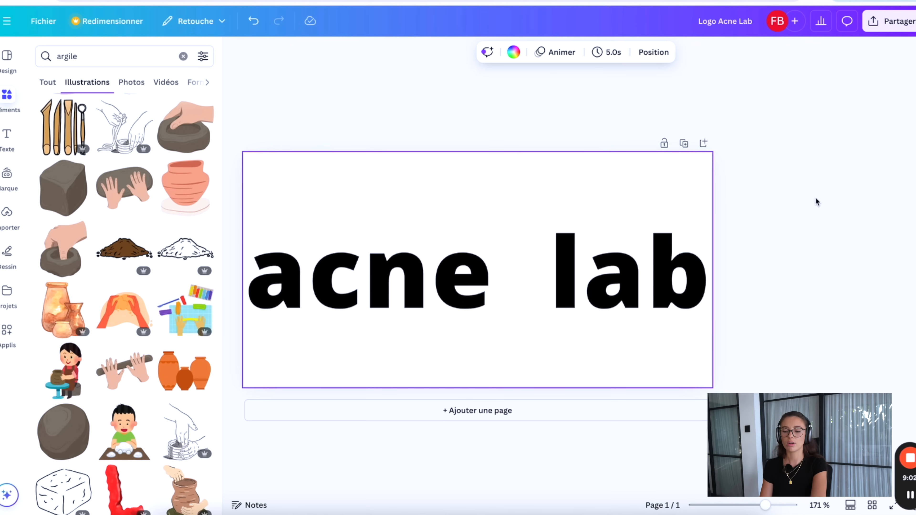
Download the acne lab logo as a PNG with a transparent background
{"action": "left_click", "coordinate": [539, 137]}
{"action": "left_click", "coordinate": [891, 21]}
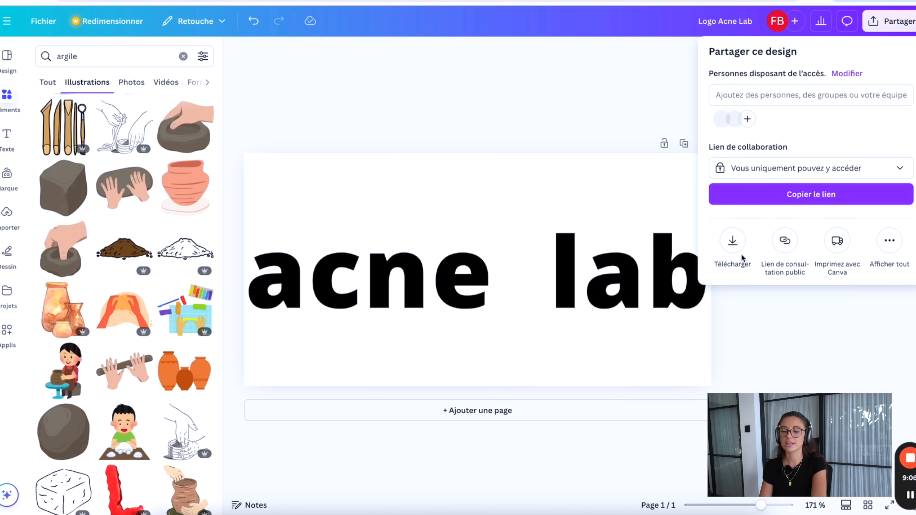
{"action": "left_click", "coordinate": [736, 252]}
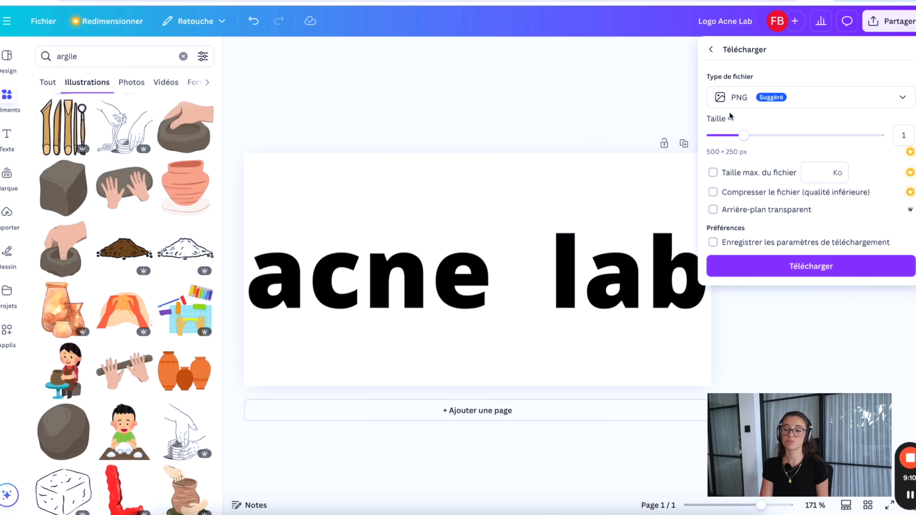
{"action": "left_click", "coordinate": [772, 103]}
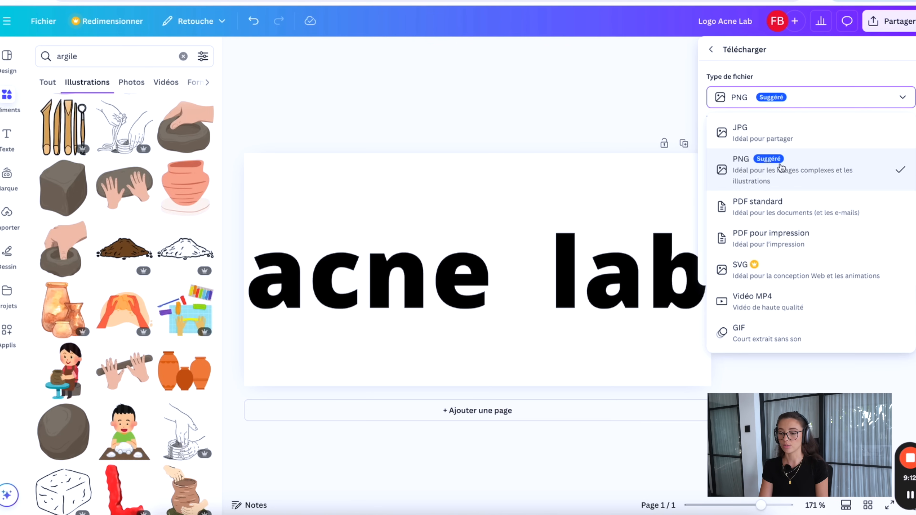
{"action": "left_click", "coordinate": [751, 169]}
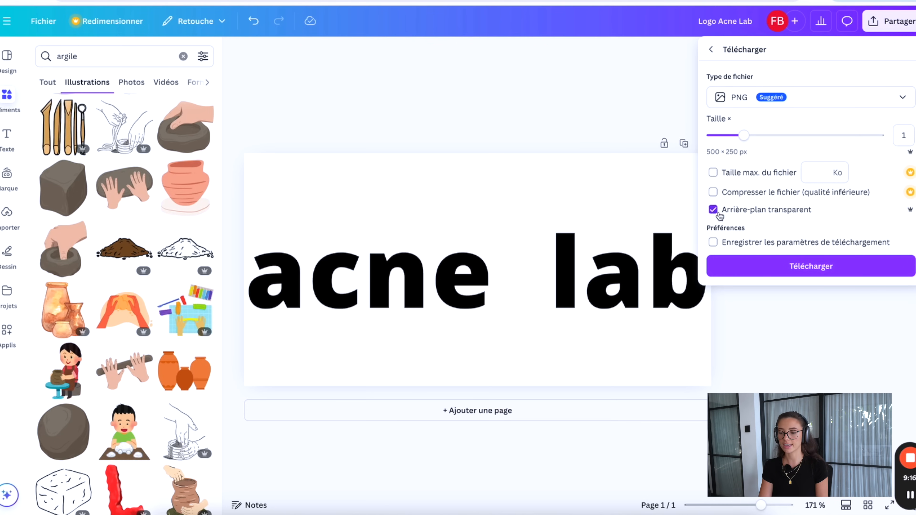
{"action": "left_click", "coordinate": [808, 267]}
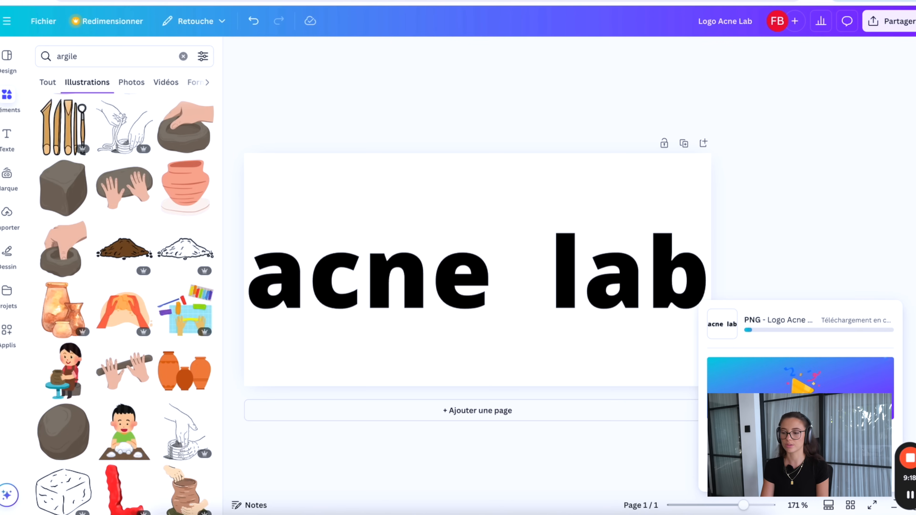
Upload the Logo Acne Lab PNG from the desktop as the logo of the Shopify theme's En-tête section
{"action": "left_click_drag", "start_coordinate": [915, 153], "coordinate": [788, 153]}
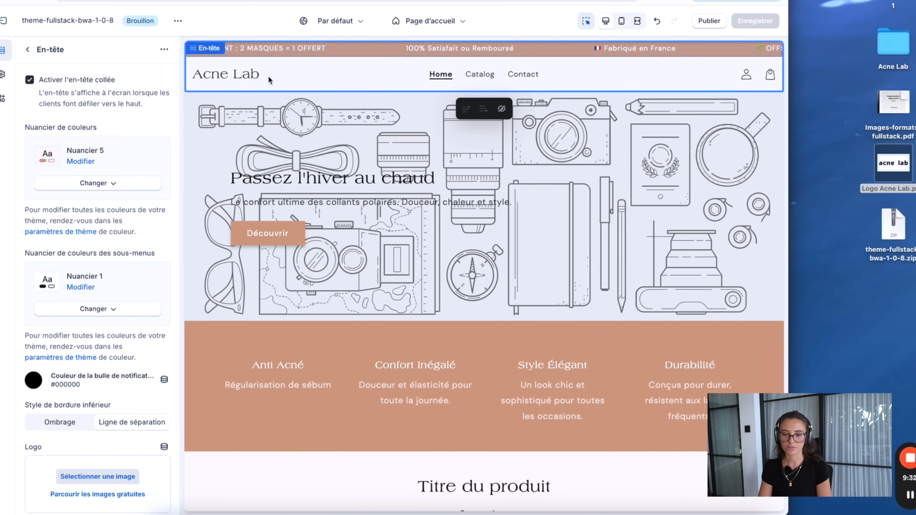
{"action": "scroll", "coordinate": [79, 317], "scroll_direction": "down", "scroll_amount": 10}
{"action": "scroll", "coordinate": [86, 226], "scroll_direction": "up", "scroll_amount": 3}
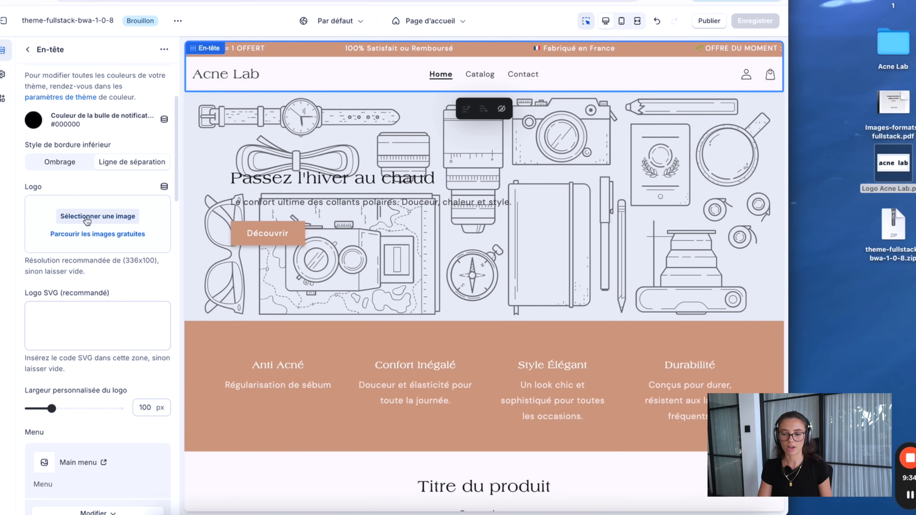
{"action": "left_click_drag", "start_coordinate": [889, 164], "coordinate": [90, 213]}
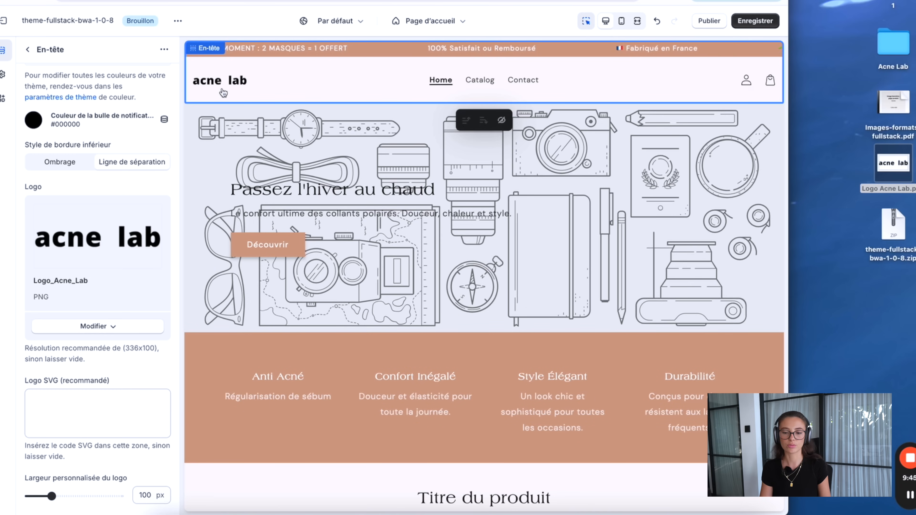
{"action": "left_click_drag", "start_coordinate": [790, 159], "coordinate": [915, 160]}
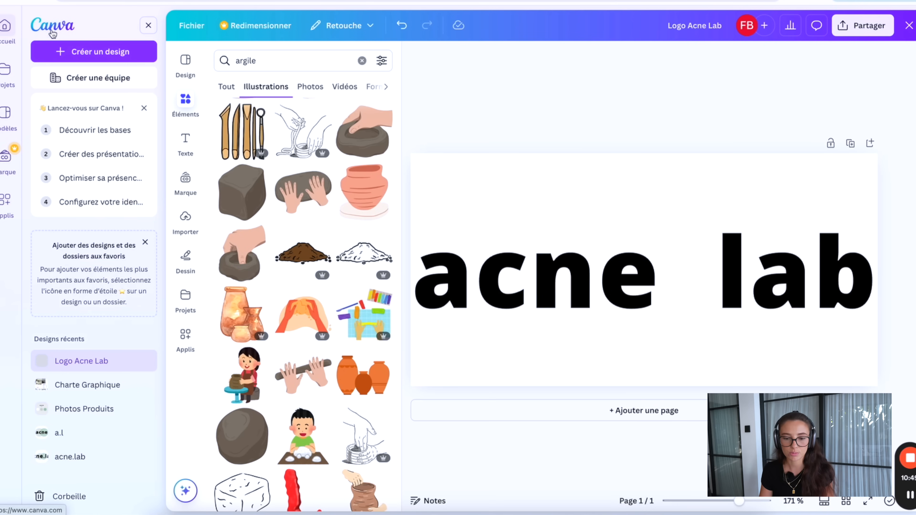
Switch to Canva and open the Photos Produits design for editing
{"action": "right_click", "coordinate": [56, 23]}
{"action": "left_click", "coordinate": [258, 69]}
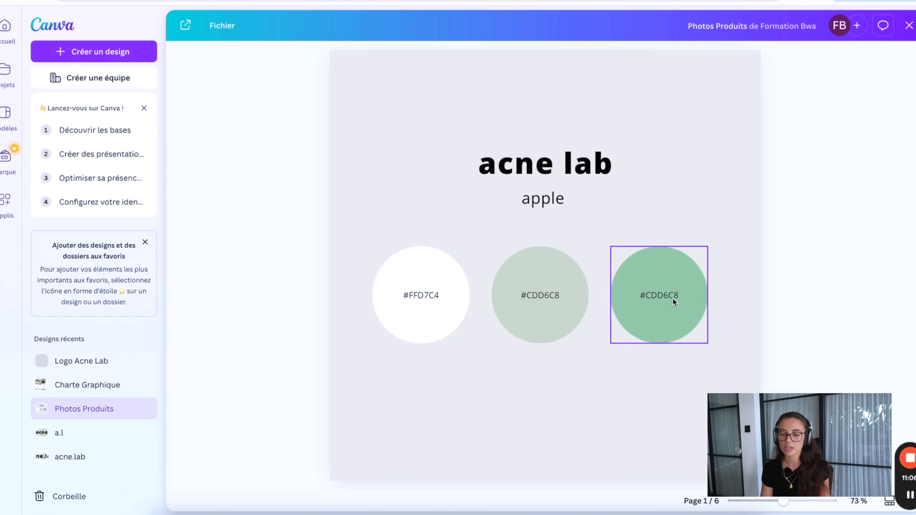
{"action": "left_click", "coordinate": [673, 298]}
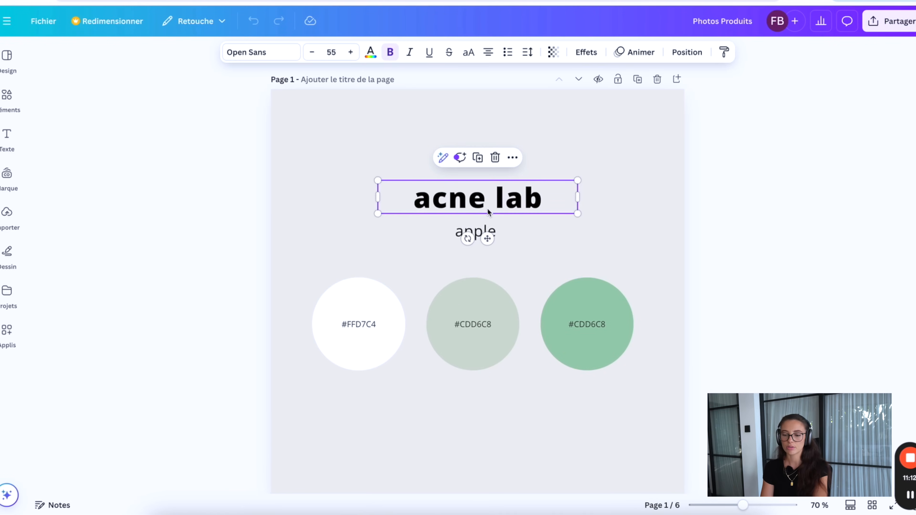
Move the heading and the line below it up on page 1, and reword them as "titre" and "sous titre"
{"action": "mouse_move", "coordinate": [488, 209]}
{"action": "left_mouse_down"}
{"action": "mouse_move", "coordinate": [488, 172]}
{"action": "mouse_move", "coordinate": [488, 192]}
{"action": "left_mouse_up"}
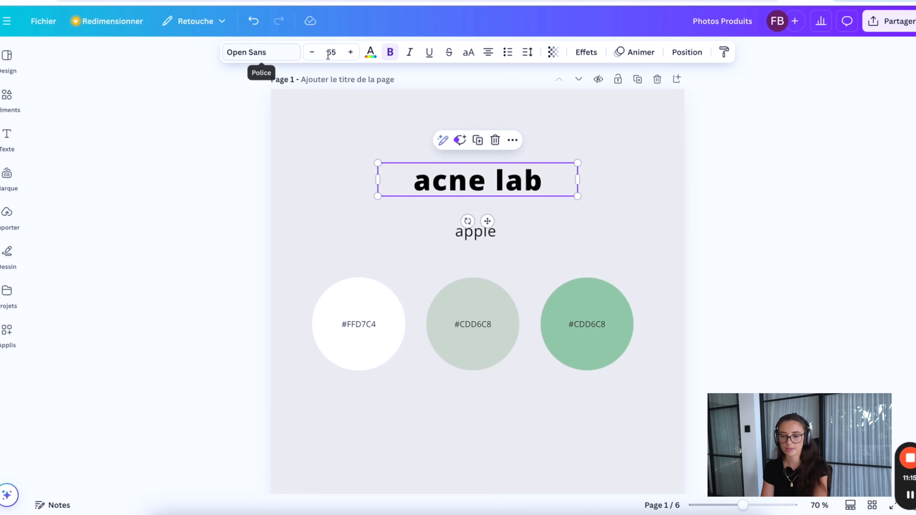
{"action": "type", "text": "titre"}
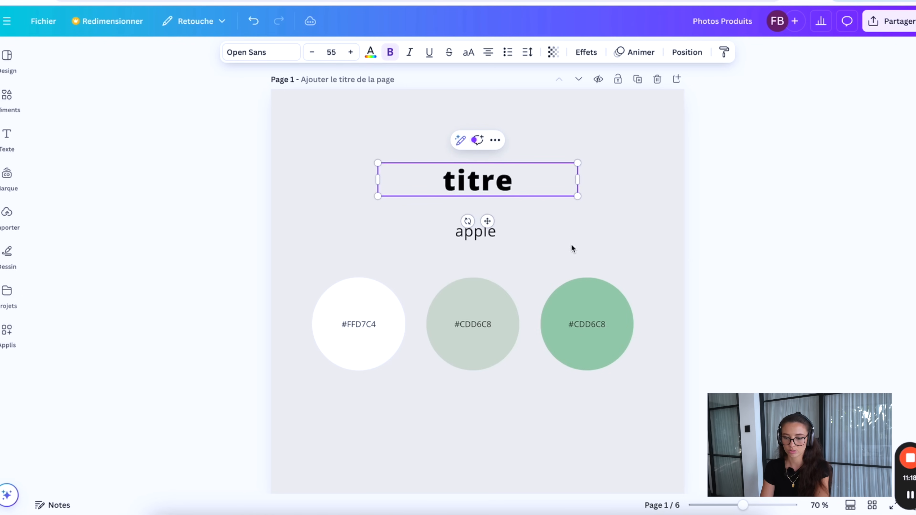
{"action": "left_click_drag", "start_coordinate": [516, 220], "coordinate": [517, 195]}
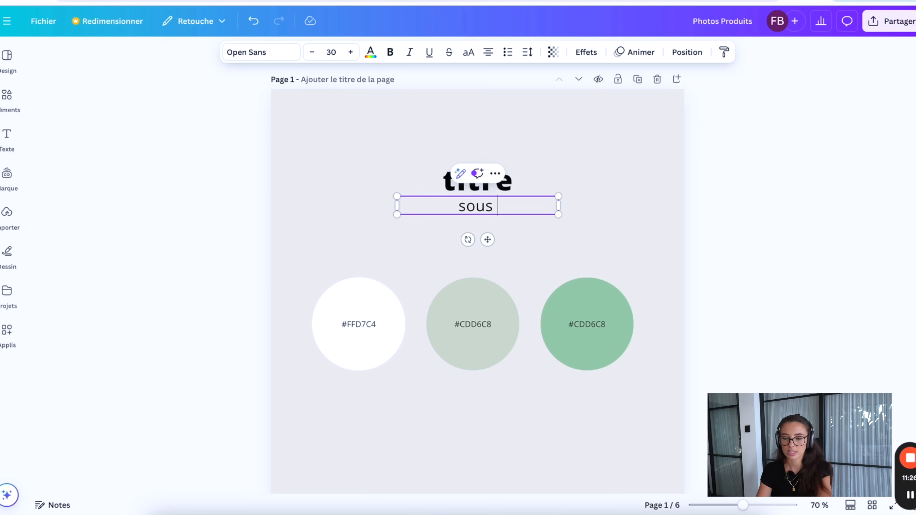
Duplicate the "sous titre" line, set the copy to font size 22, reword it as "texte" and place it underneath
{"action": "key", "text": "ctrl+d"}
{"action": "mouse_move", "coordinate": [508, 216]}
{"action": "left_mouse_down"}
{"action": "mouse_move", "coordinate": [508, 239]}
{"action": "mouse_move", "coordinate": [499, 231]}
{"action": "left_mouse_up"}
{"action": "left_click", "coordinate": [333, 45]}
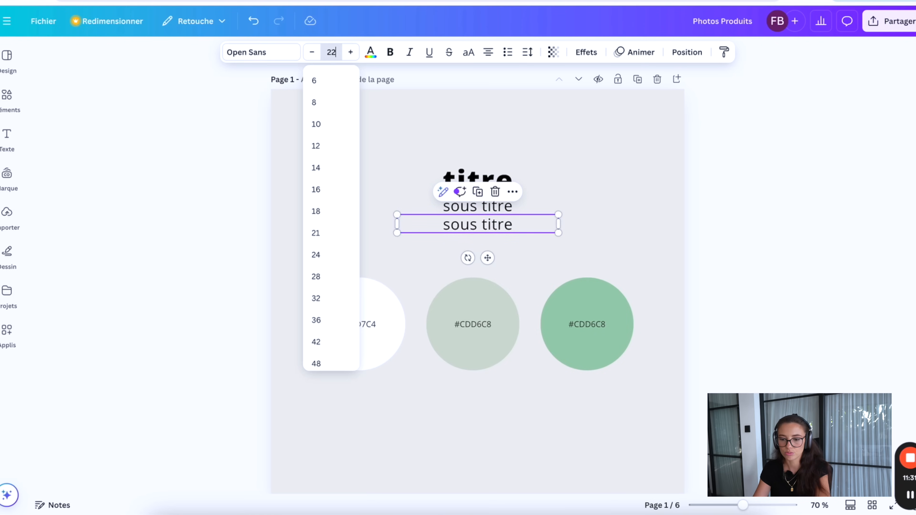
{"action": "type", "text": "22"}
{"action": "key", "text": "Return"}
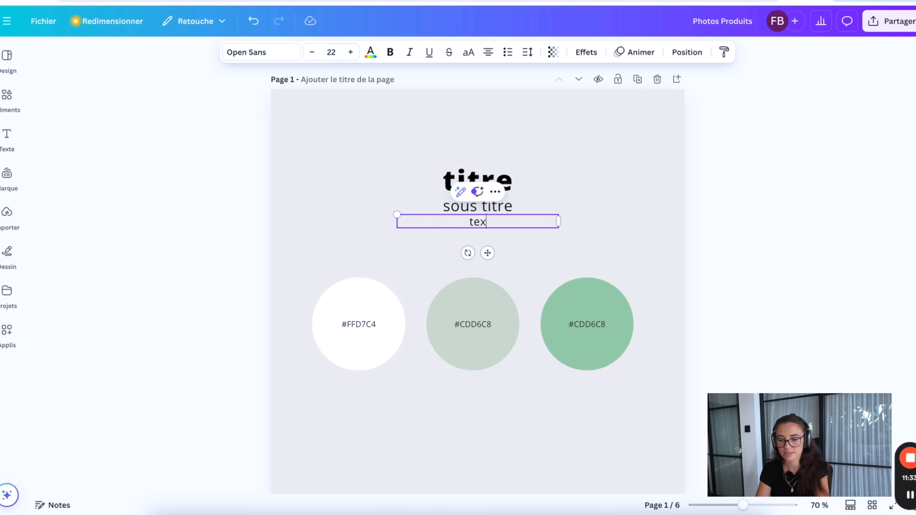
{"action": "left_click_drag", "start_coordinate": [496, 222], "coordinate": [496, 229]}
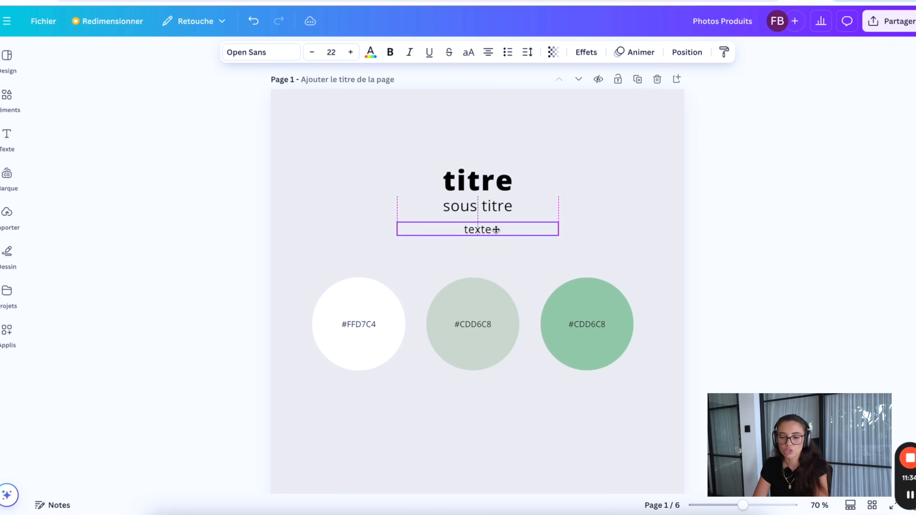
{"action": "left_click", "coordinate": [620, 193]}
Review the title, subtitle and text hierarchy, and compare it with the sections of the Vanilla store page
{"action": "left_click", "coordinate": [481, 174]}
{"action": "left_click", "coordinate": [483, 207]}
{"action": "left_click", "coordinate": [509, 219]}
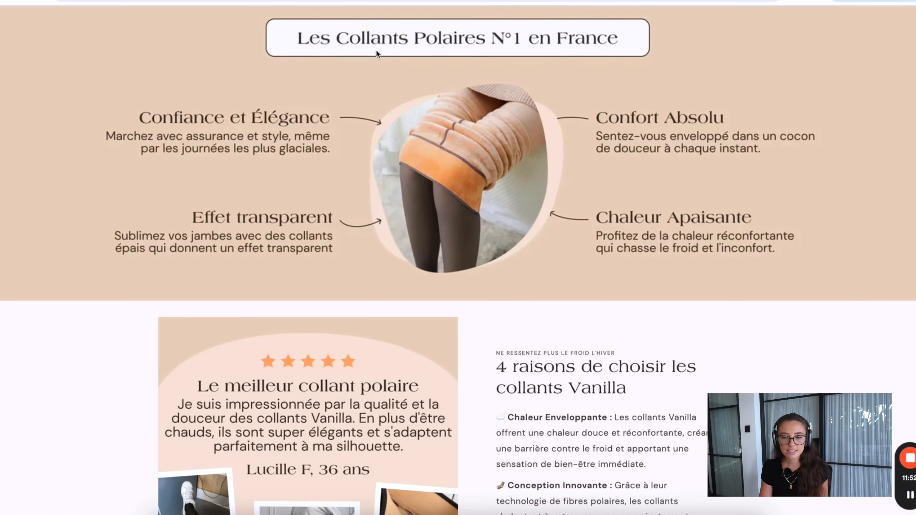
{"action": "scroll", "coordinate": [540, 167], "scroll_direction": "down", "scroll_amount": 7}
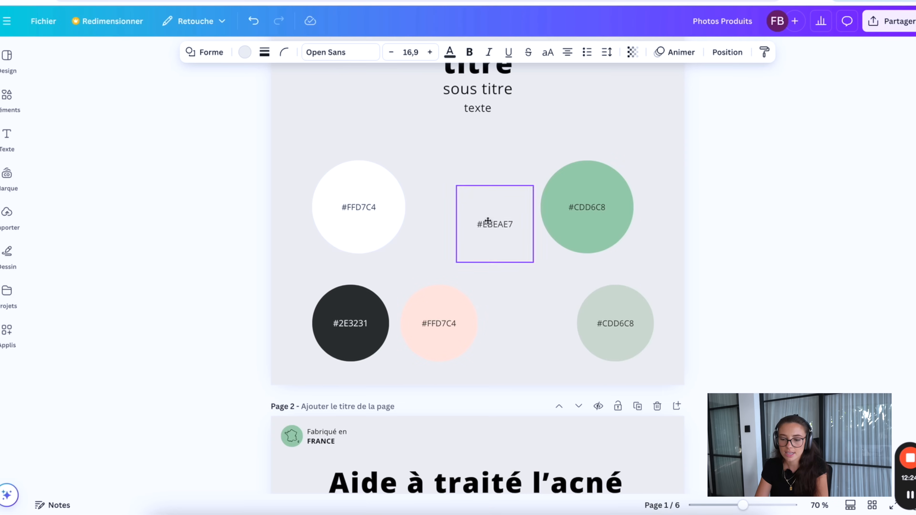
Place the #EBEAE7 circle in the middle of the upper palette row and centre the #2E3231, #FFD7C4 and #CDD6C8 circles below it
{"action": "left_click_drag", "start_coordinate": [468, 208], "coordinate": [464, 208]}
{"action": "left_click", "coordinate": [544, 295]}
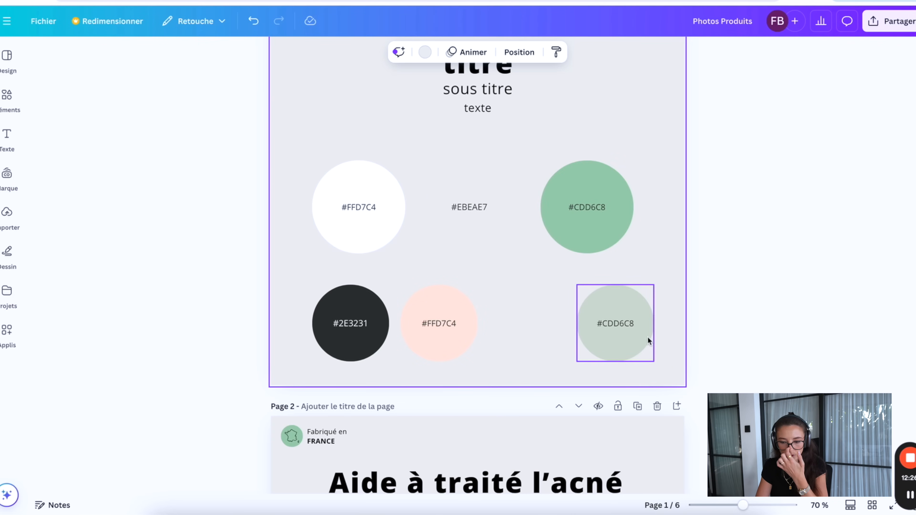
{"action": "left_click_drag", "start_coordinate": [631, 333], "coordinate": [554, 333]}
{"action": "left_click", "coordinate": [441, 337], "text": "shift"}
{"action": "left_click", "coordinate": [333, 332], "text": "shift"}
{"action": "left_click_drag", "start_coordinate": [333, 332], "coordinate": [378, 332]}
{"action": "left_click", "coordinate": [644, 144]}
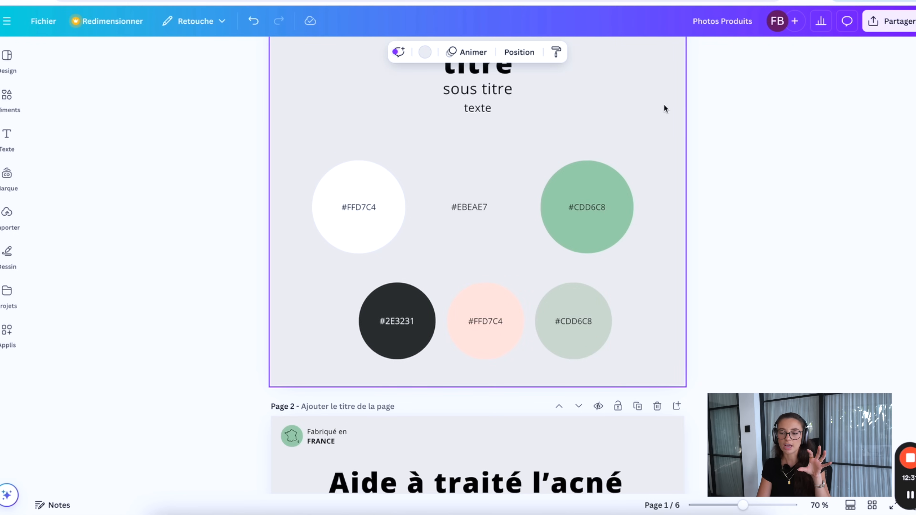
Compare the Vanilla store's product gallery images with the palette and text hierarchy on page 1 and the visual on page 2
{"action": "scroll", "coordinate": [667, 119], "scroll_direction": "up", "scroll_amount": 1}
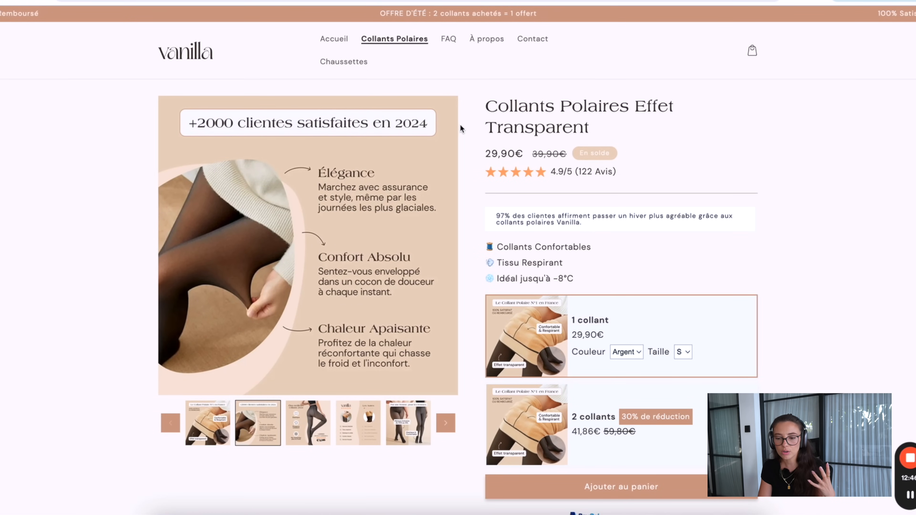
{"action": "left_click", "coordinate": [318, 414]}
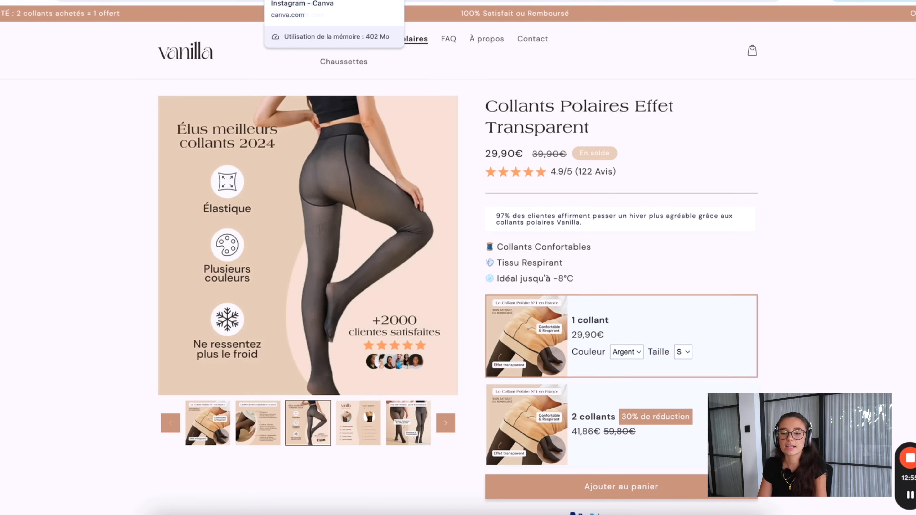
{"action": "left_click", "coordinate": [307, 3]}
{"action": "left_click", "coordinate": [668, 151]}
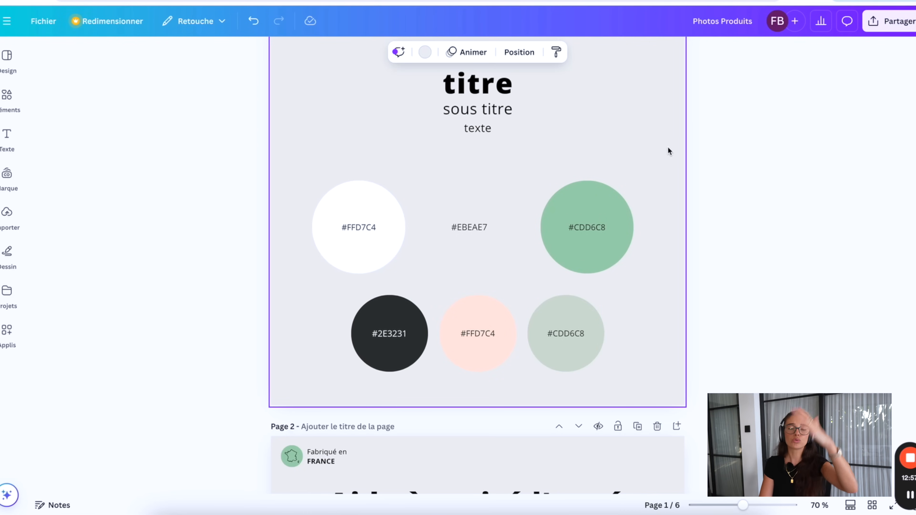
{"action": "scroll", "coordinate": [668, 147], "scroll_direction": "up", "scroll_amount": 1}
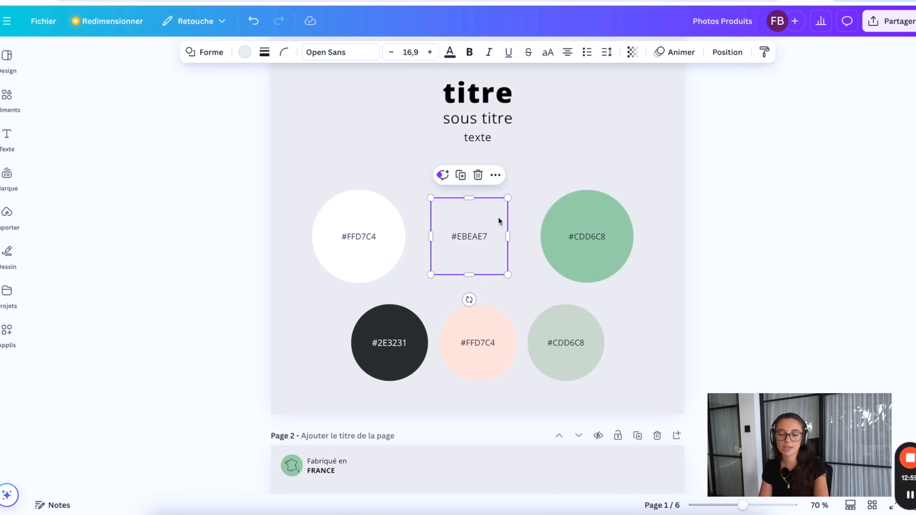
{"action": "scroll", "coordinate": [480, 244], "scroll_direction": "down", "scroll_amount": 10}
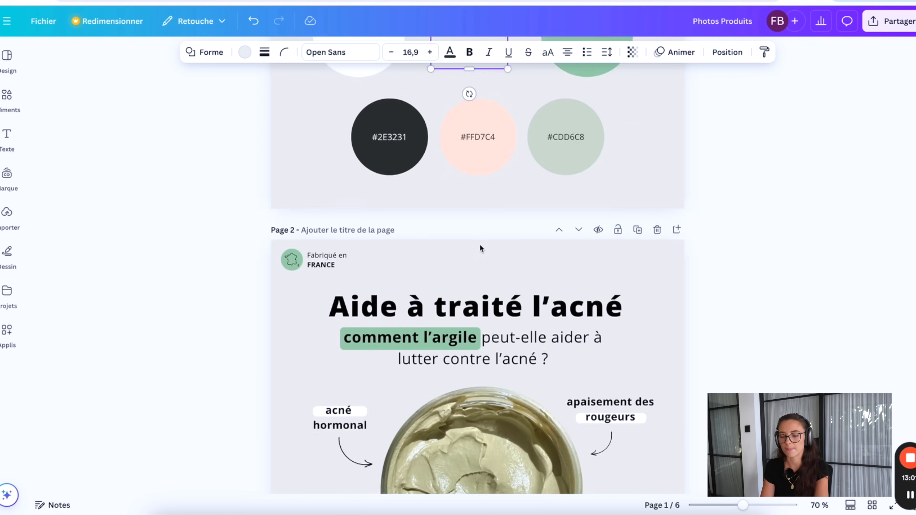
{"action": "scroll", "coordinate": [645, 235], "scroll_direction": "down", "scroll_amount": 1}
{"action": "scroll", "coordinate": [680, 213], "scroll_direction": "up", "scroll_amount": 1}
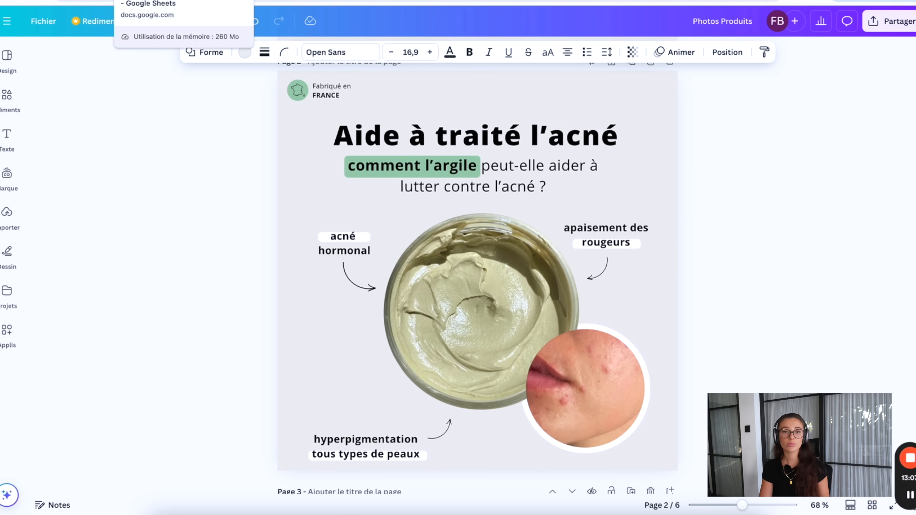
Switch to the Google Sheets benefits file and fill the client benefits from the first question through "Type d'acnés" with light green
{"action": "left_click", "coordinate": [152, 1]}
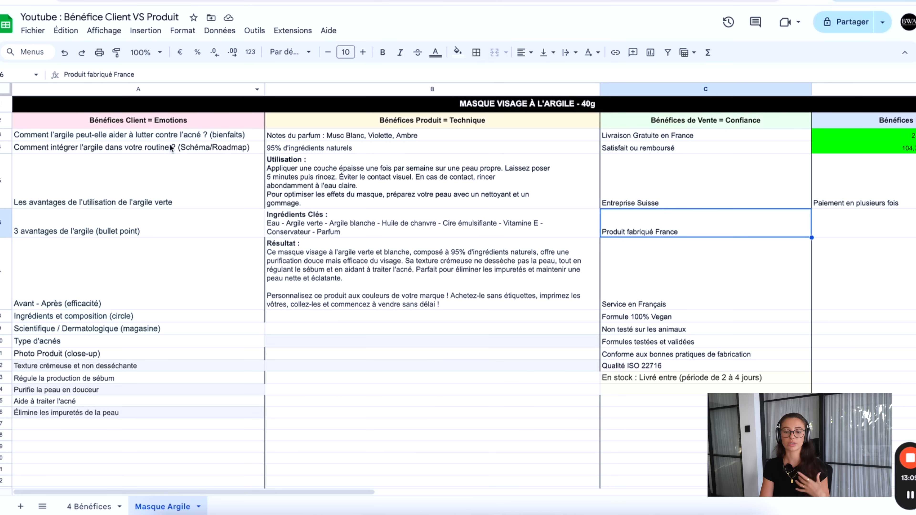
{"action": "left_click", "coordinate": [195, 115]}
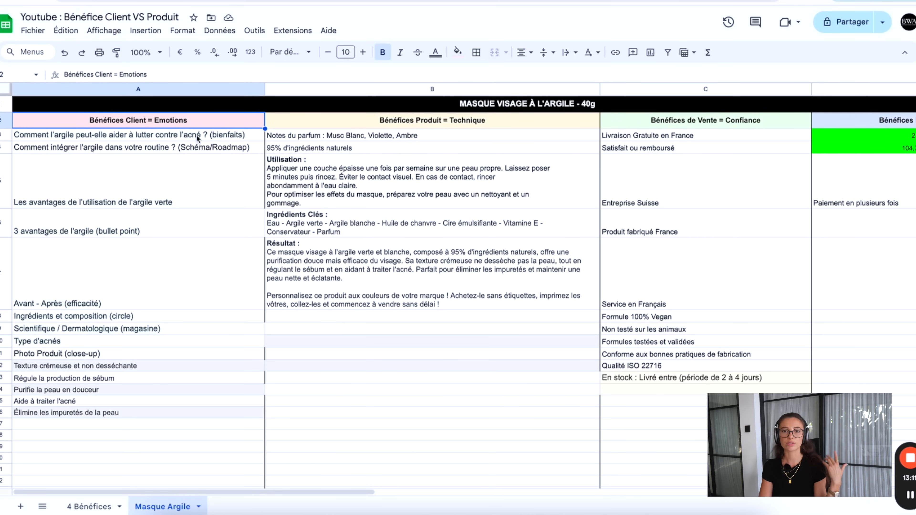
{"action": "scroll", "coordinate": [196, 135], "scroll_direction": "down", "scroll_amount": 1}
{"action": "scroll", "coordinate": [196, 135], "scroll_direction": "up", "scroll_amount": 1}
{"action": "key", "text": "Down"}
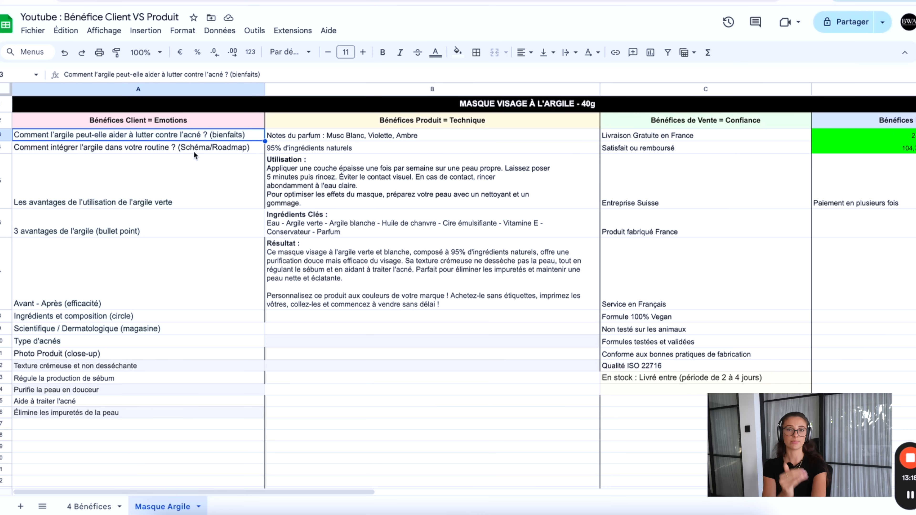
{"action": "scroll", "coordinate": [193, 151], "scroll_direction": "down", "scroll_amount": 1}
{"action": "left_click_drag", "start_coordinate": [115, 127], "coordinate": [108, 329]}
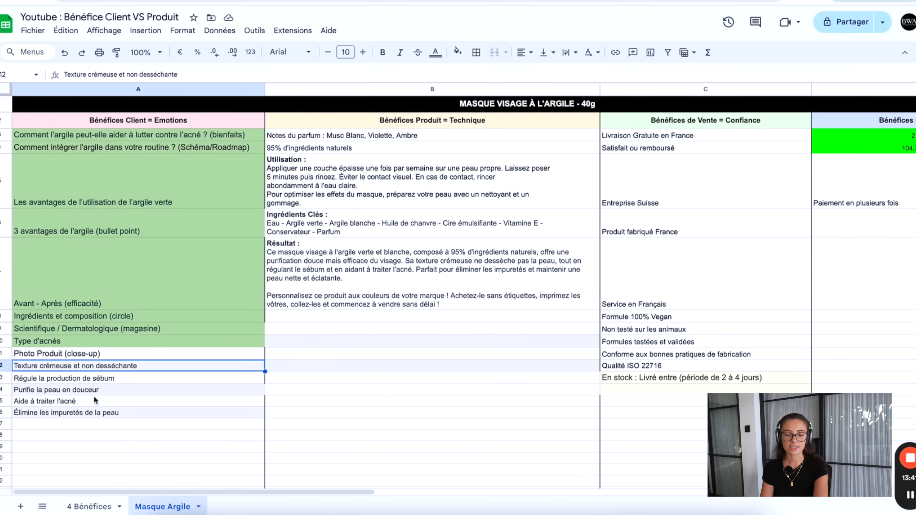
Review the unshaded client benefits and compare the shaded ones with the product's usage, key ingredients and result descriptions
{"action": "left_click_drag", "start_coordinate": [94, 395], "coordinate": [75, 409]}
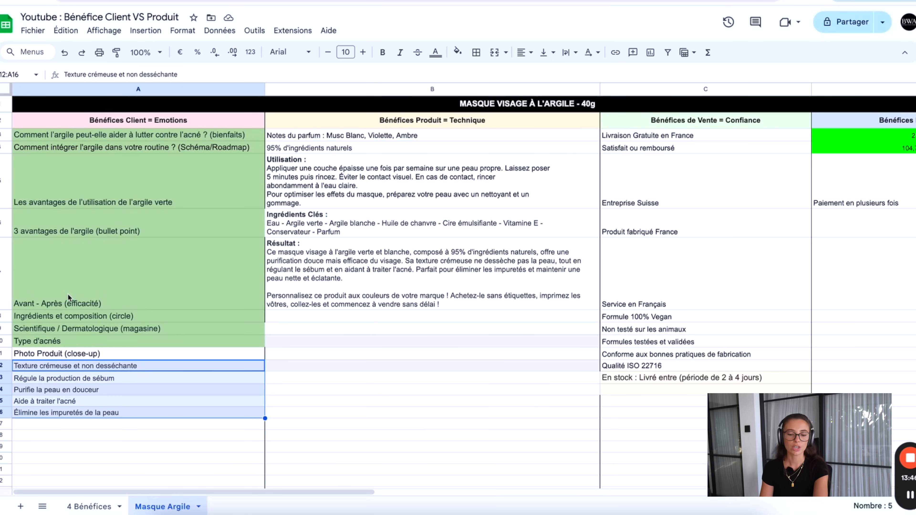
{"action": "left_click", "coordinate": [128, 134]}
{"action": "left_click", "coordinate": [342, 173]}
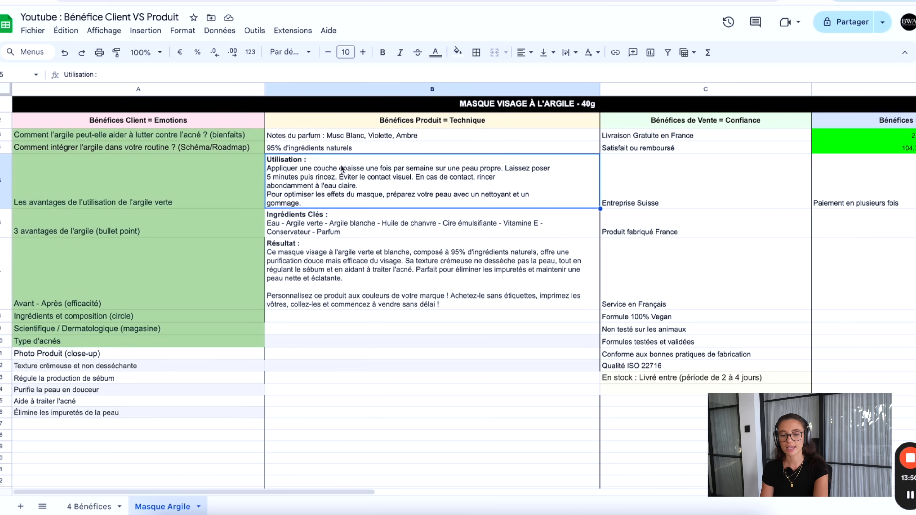
{"action": "left_click", "coordinate": [126, 148]}
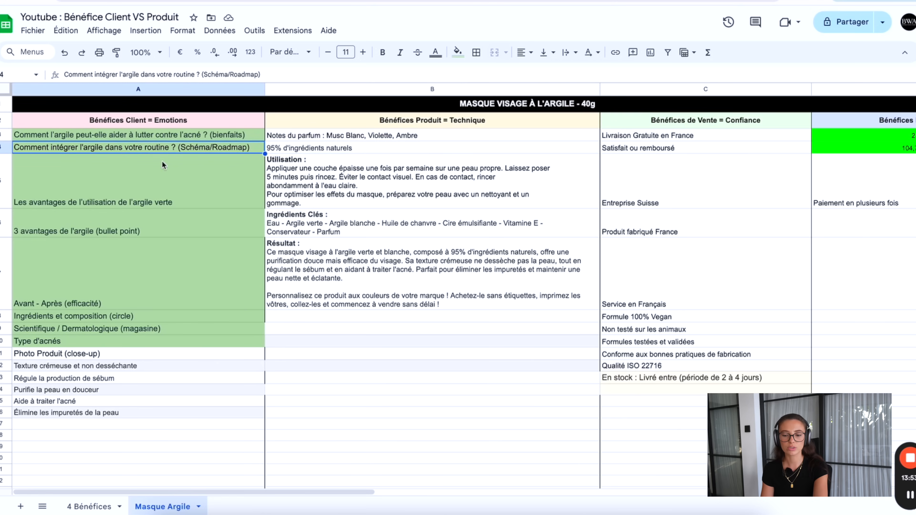
{"action": "left_click", "coordinate": [348, 228]}
{"action": "left_click", "coordinate": [93, 317]}
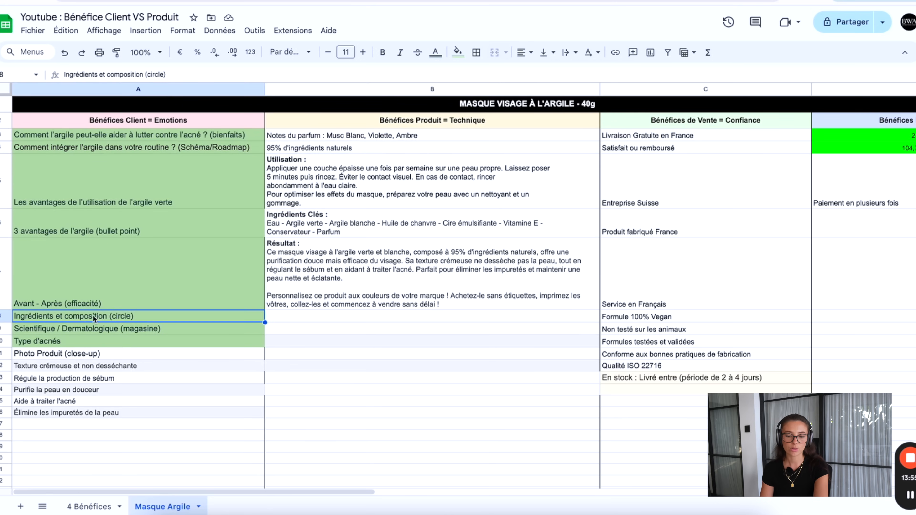
{"action": "left_click", "coordinate": [365, 242]}
{"action": "left_click", "coordinate": [116, 231]}
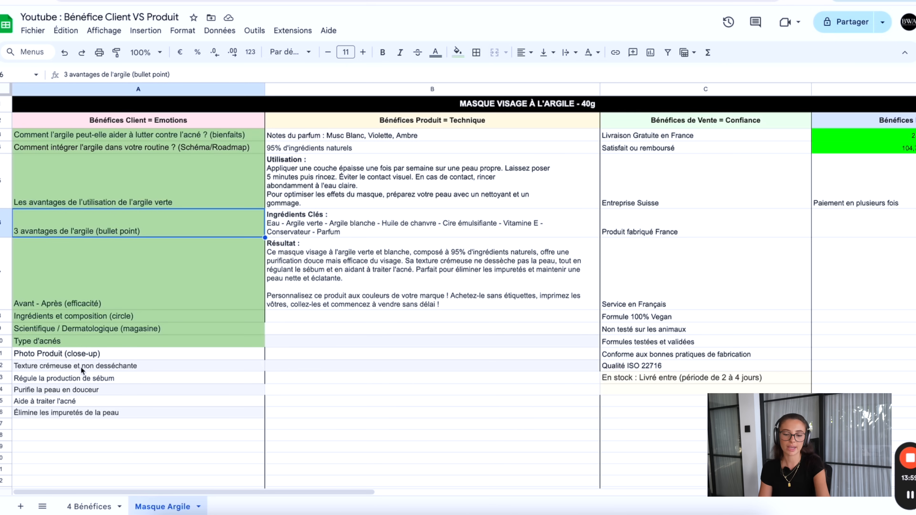
Fill the "Photo Produit (close-up)" cell with the same light green as the client benefits above it
{"action": "left_click", "coordinate": [96, 357]}
{"action": "left_click", "coordinate": [457, 52]}
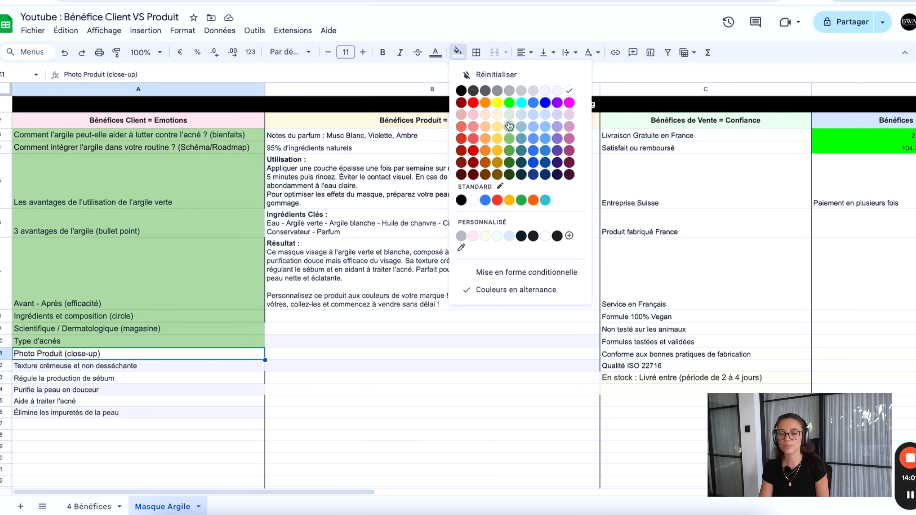
{"action": "left_click", "coordinate": [509, 126]}
{"action": "left_click_drag", "start_coordinate": [153, 137], "coordinate": [153, 353]}
Examine the sales benefits column and the Circles CLEAR product page, comparing its origin badge with the "Fabriqué en FRANCE" badge in Canva
{"action": "left_click", "coordinate": [313, 293]}
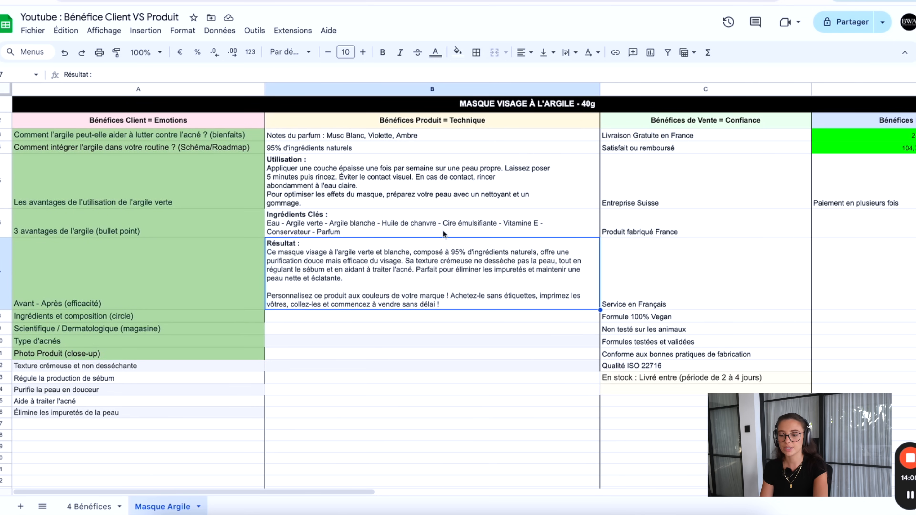
{"action": "scroll", "coordinate": [666, 162], "scroll_direction": "right", "scroll_amount": 2}
{"action": "left_click", "coordinate": [665, 354]}
{"action": "scroll", "coordinate": [665, 353], "scroll_direction": "left", "scroll_amount": 2}
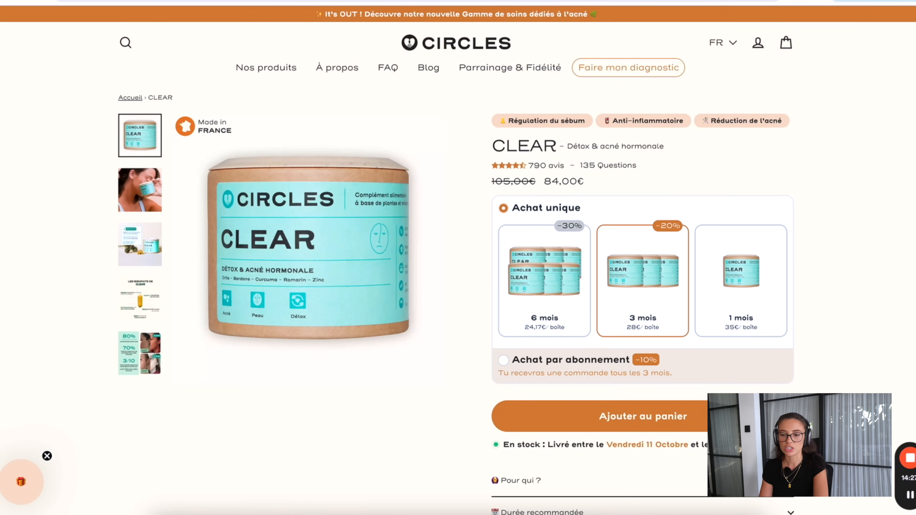
{"action": "key", "text": "ctrl+Tab"}
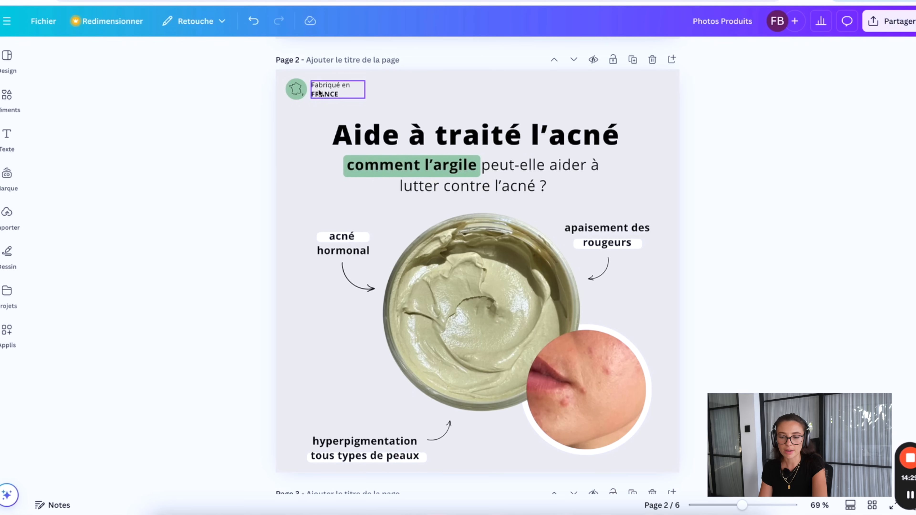
{"action": "left_click", "coordinate": [330, 96]}
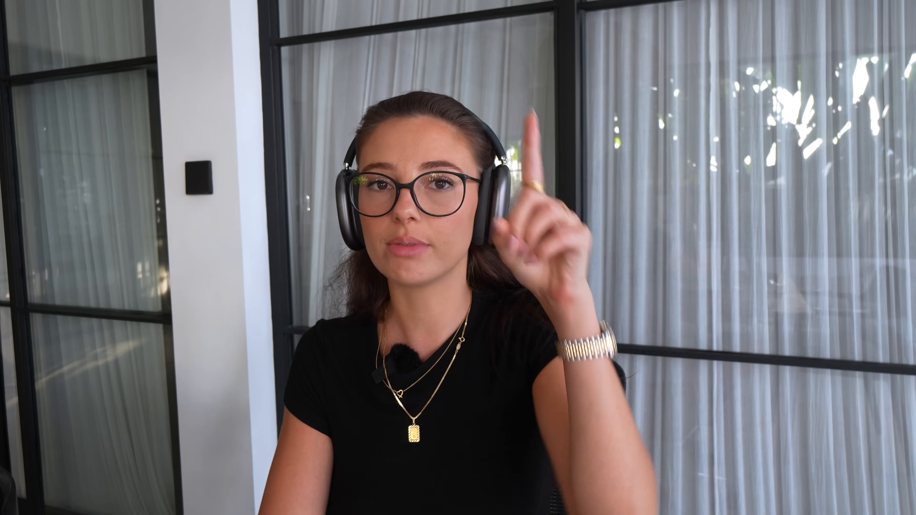